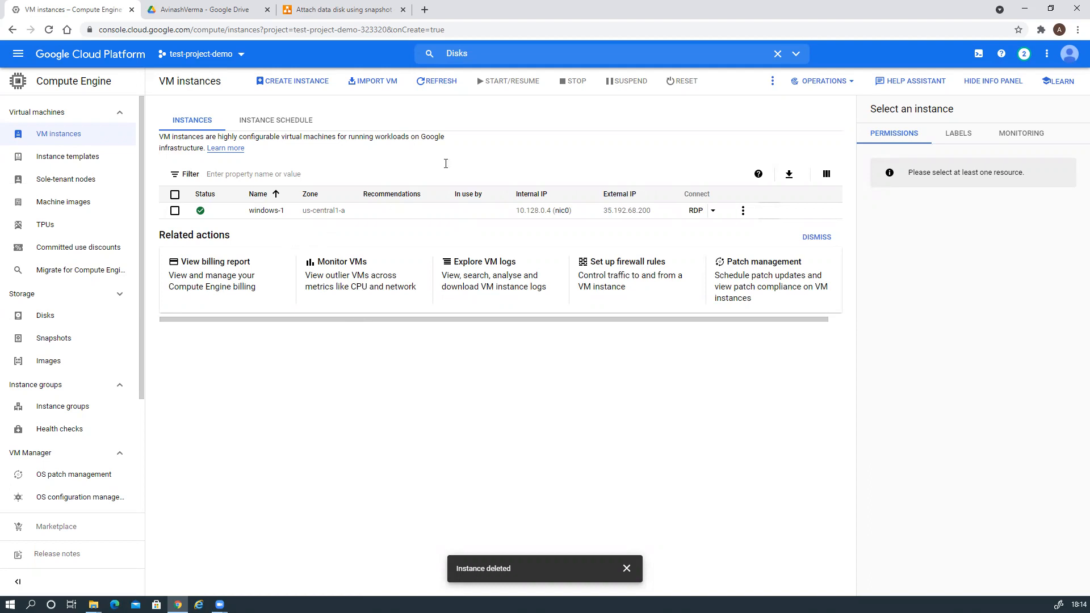
Search the console for the Disks page.
left_click(473, 54)
Start a new disk from the Disks list, placing it in region us-east1 (South Carolina).
left_click(463, 100)
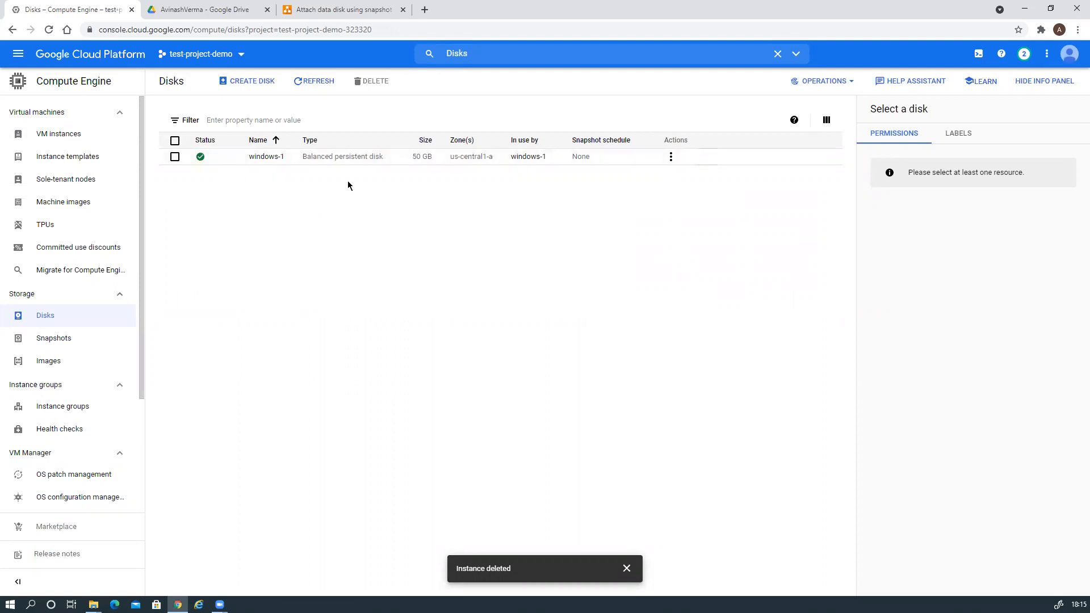
left_click(249, 81)
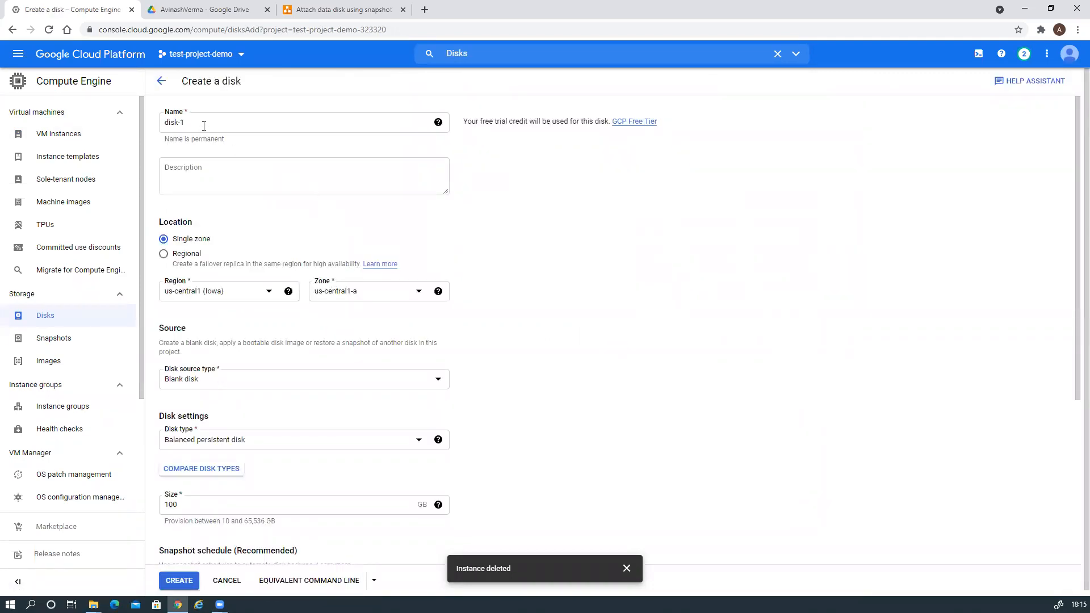
left_click(254, 299)
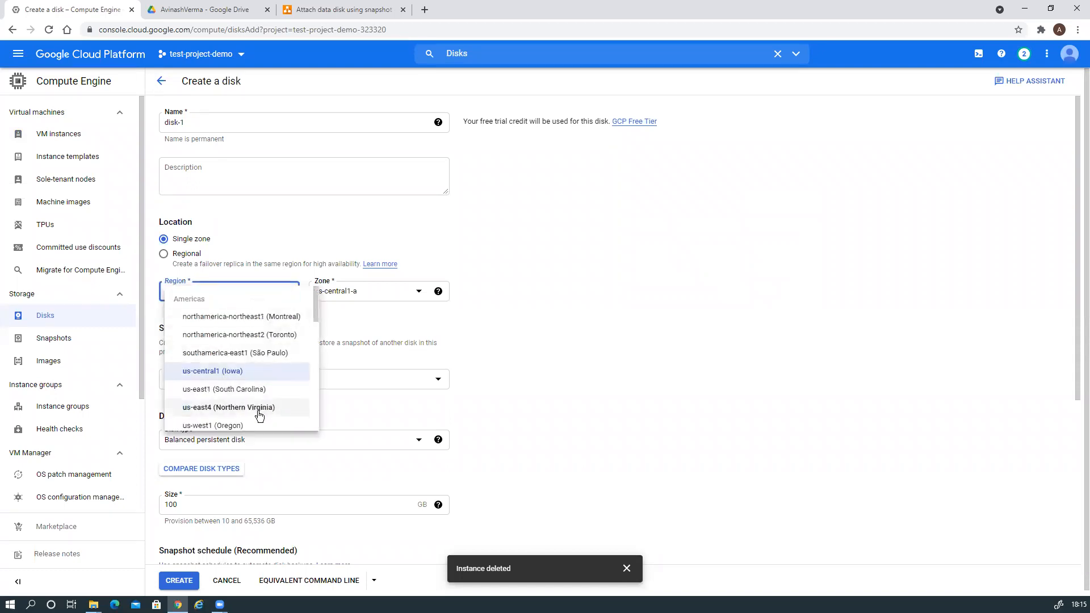
left_click(254, 390)
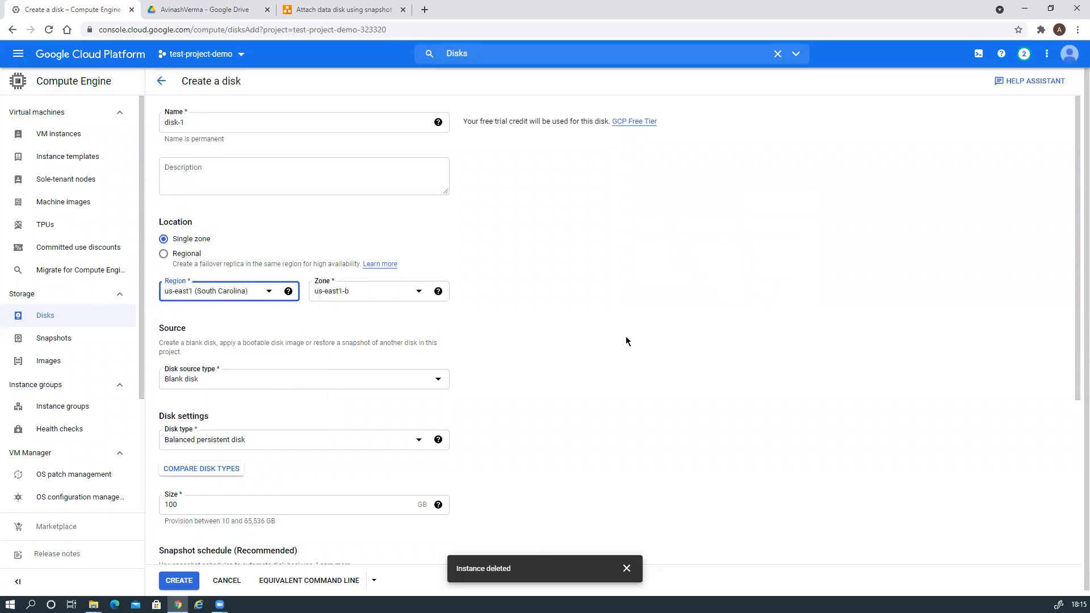
scroll(621, 333, "down", 3)
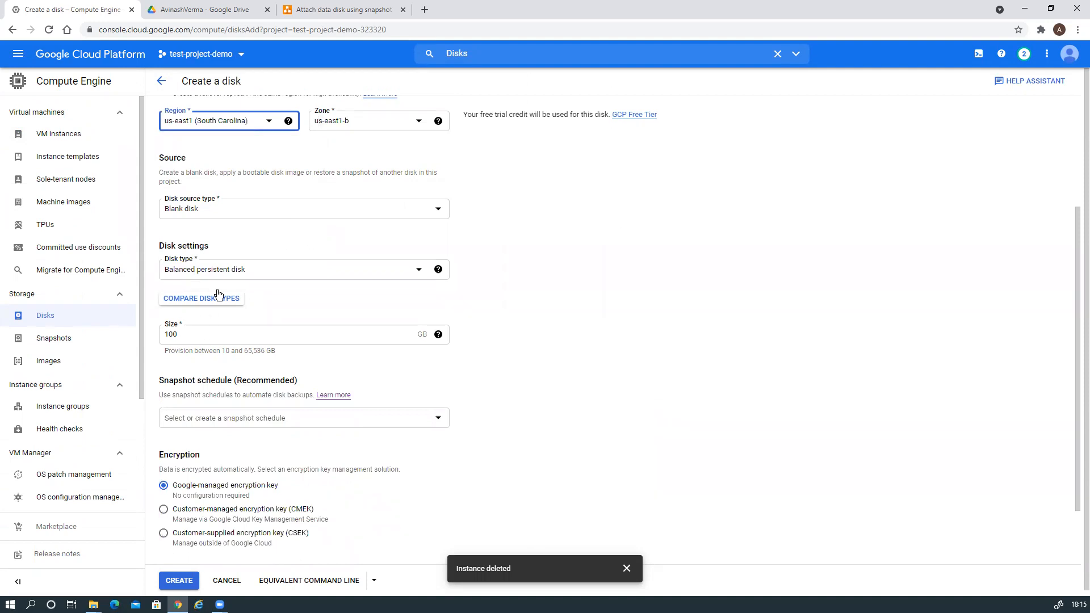
Make disk-1 a 20 GB Standard persistent disk and submit it.
left_click(304, 272)
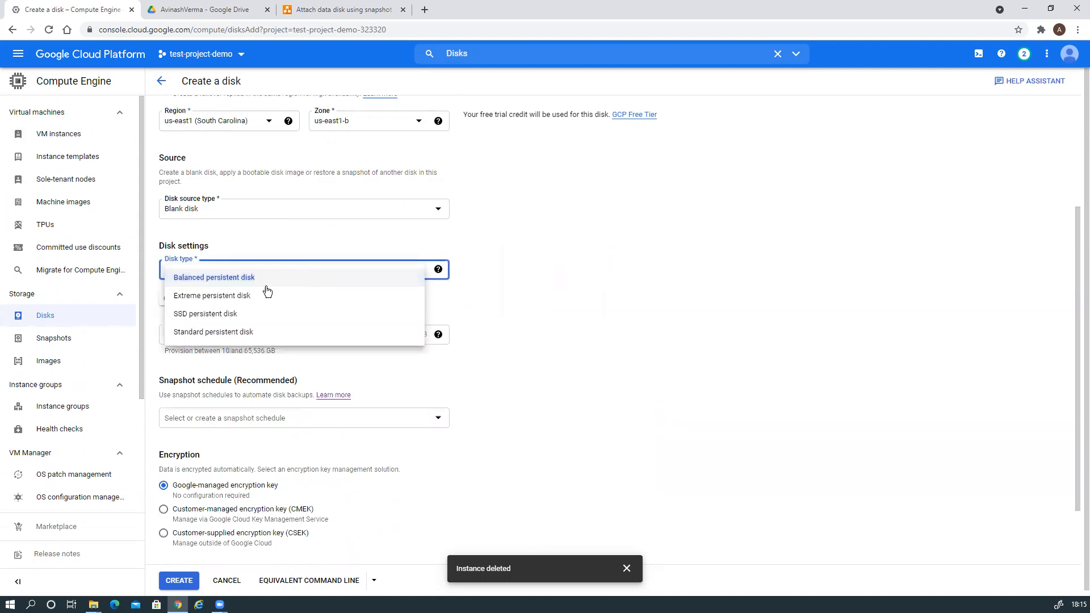
left_click(231, 332)
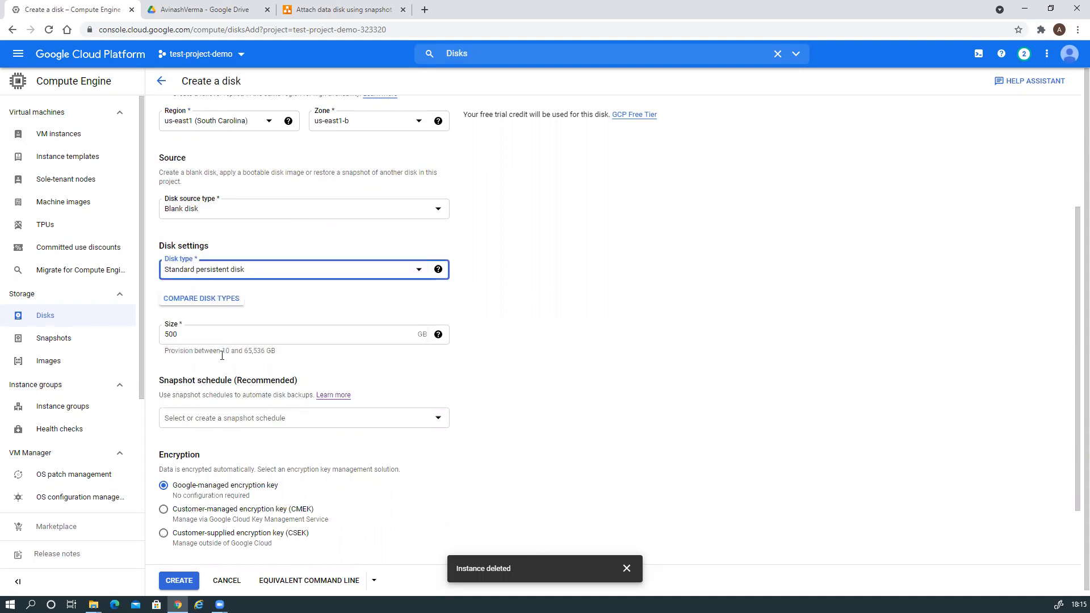
left_click_drag(196, 334, 151, 336)
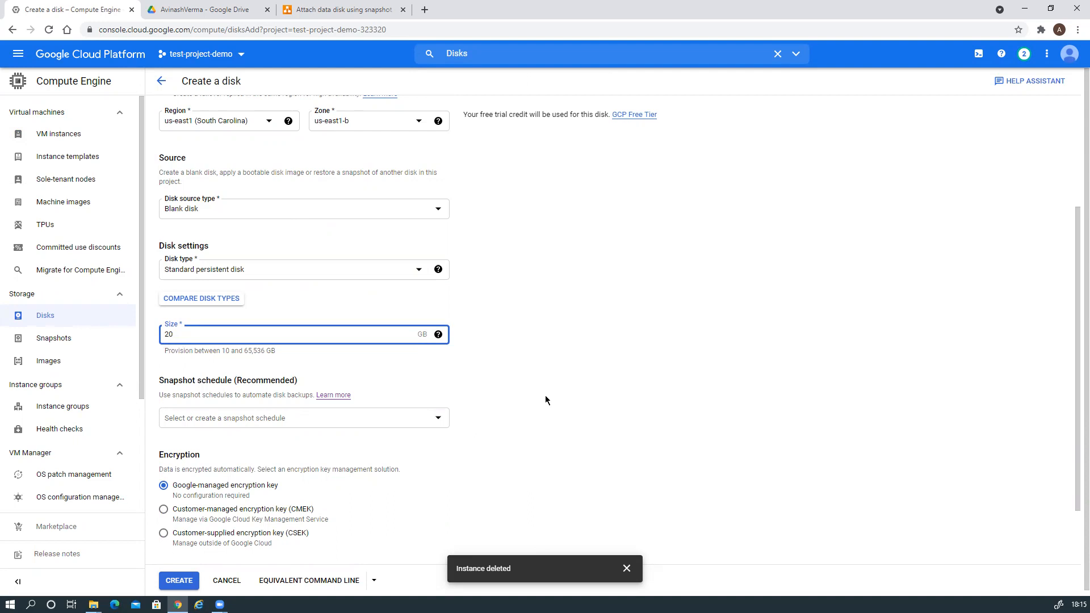
scroll(545, 396, "down", 2)
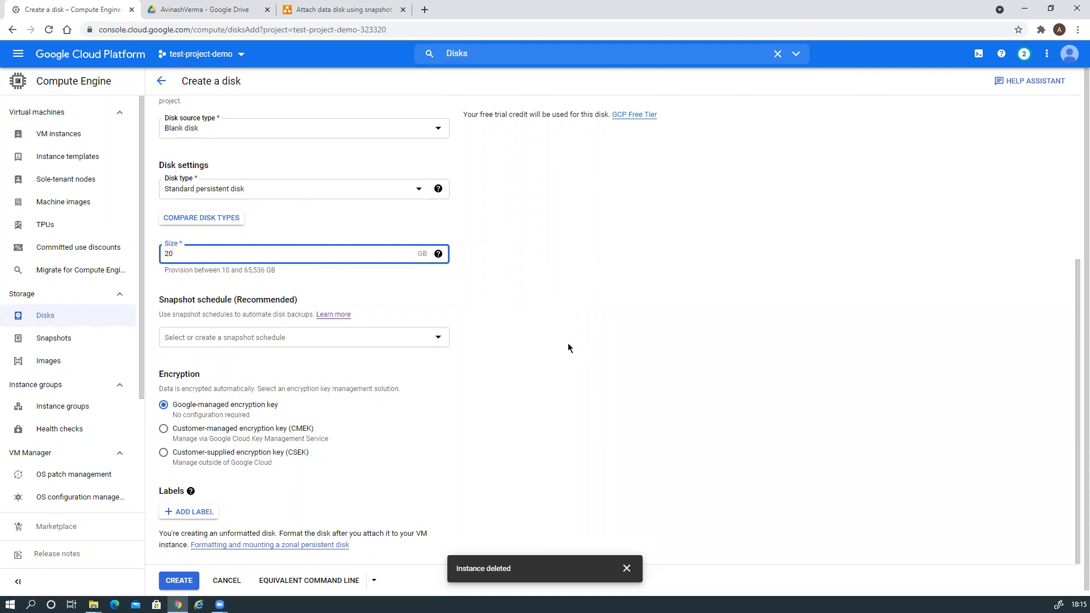
scroll(568, 343, "down", 1)
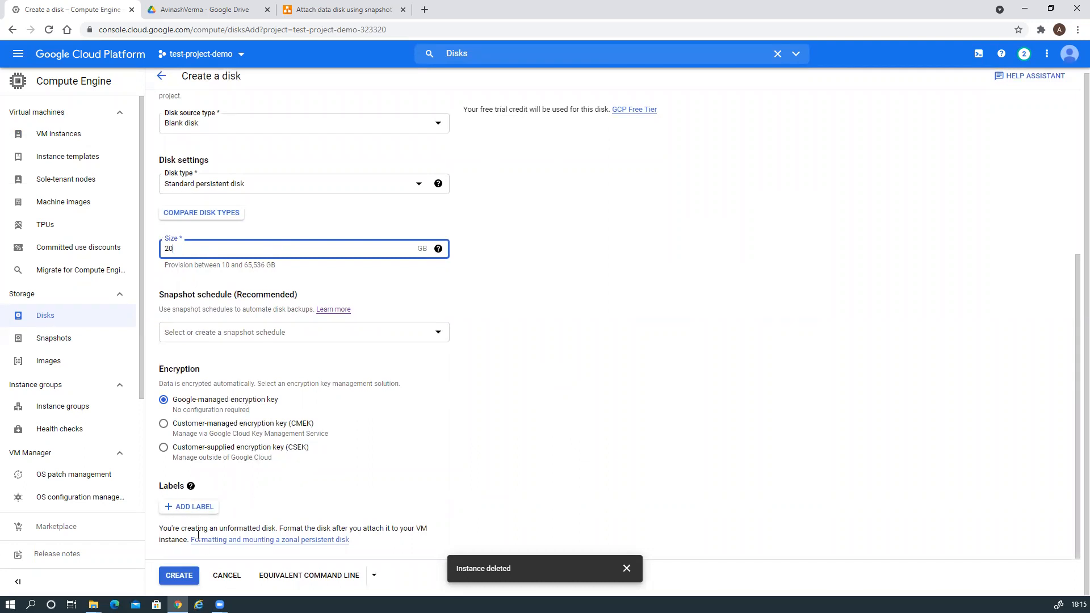
left_click(193, 582)
Create the 20 GB disk-1, check its Actions menu, then return to VM instances.
left_click(183, 577)
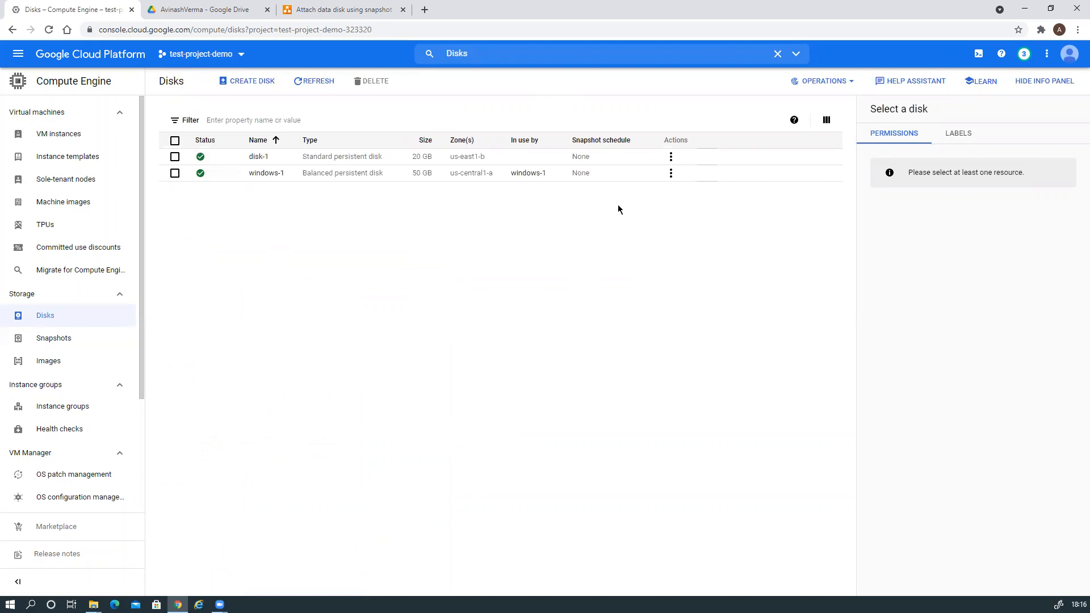
left_click(672, 156)
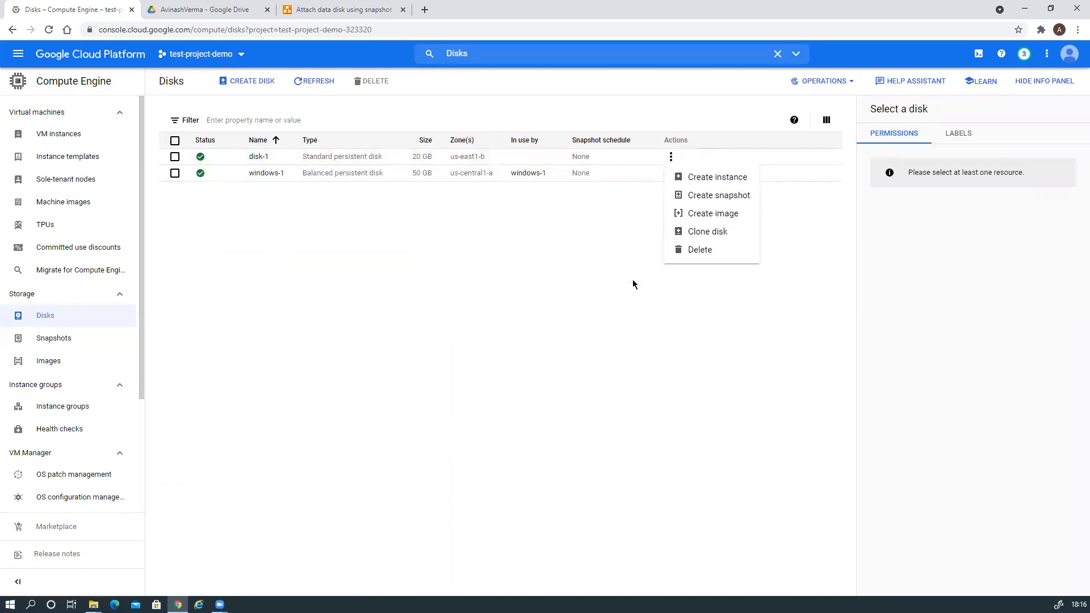
left_click(389, 264)
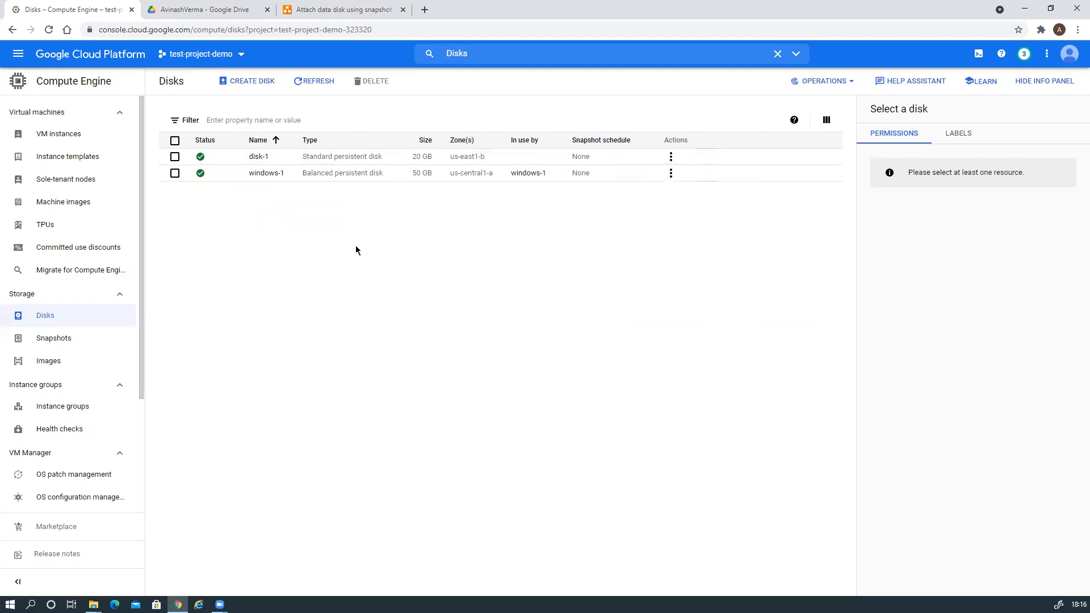
left_click(63, 142)
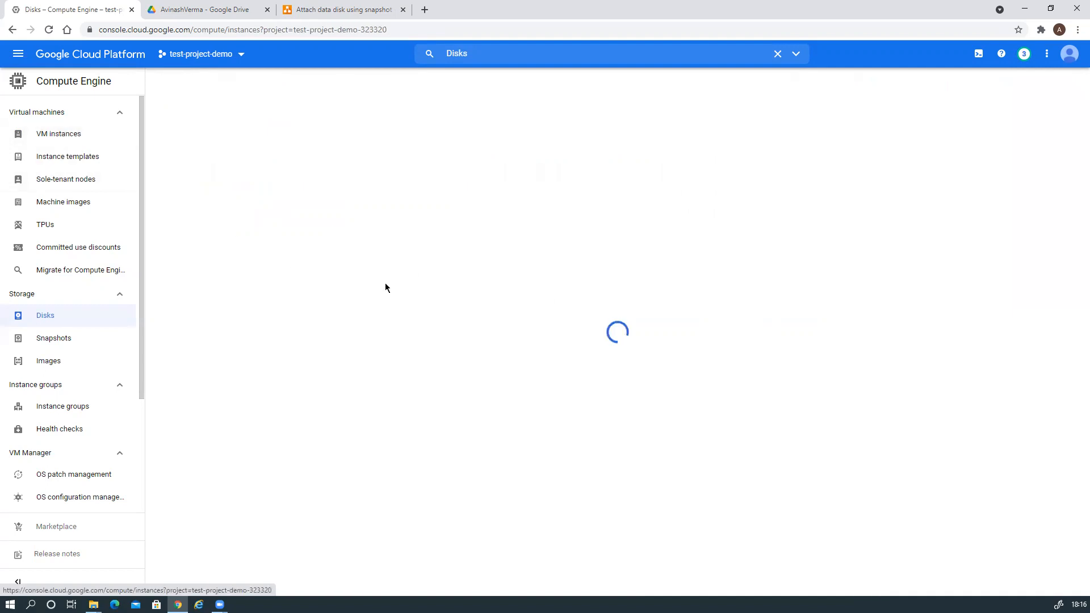
left_click(344, 10)
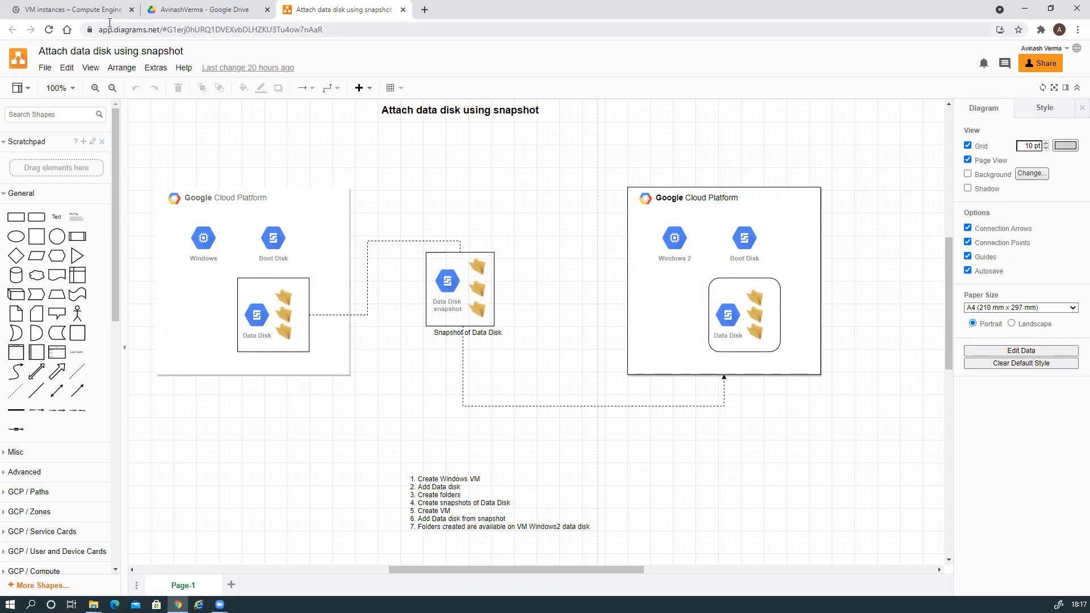
left_click(94, 9)
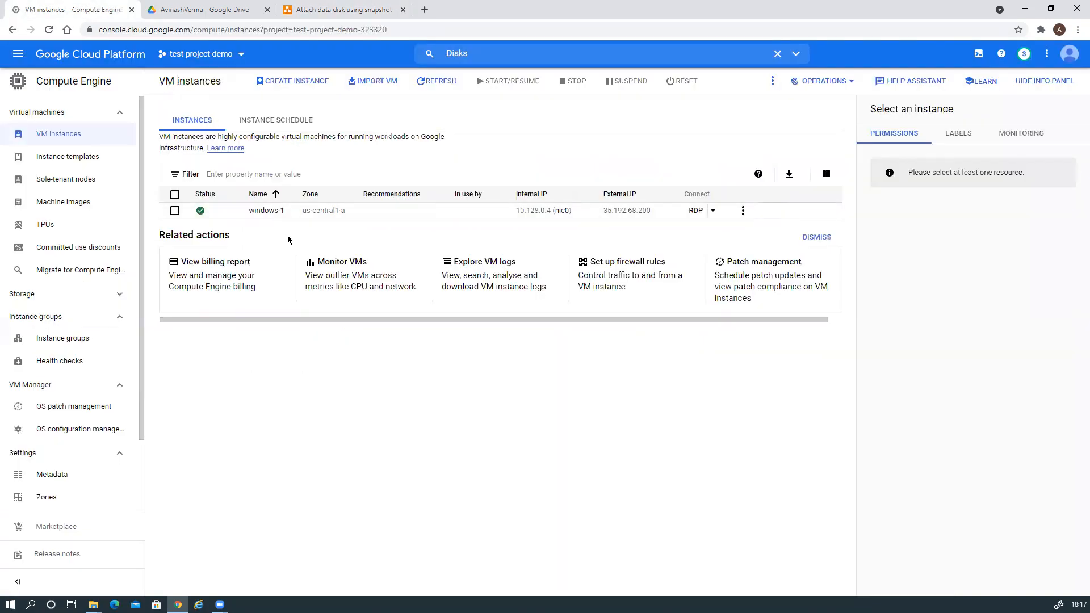
Open windows-1's details, start editing it, and scroll to the Additional disks section.
left_click(266, 212)
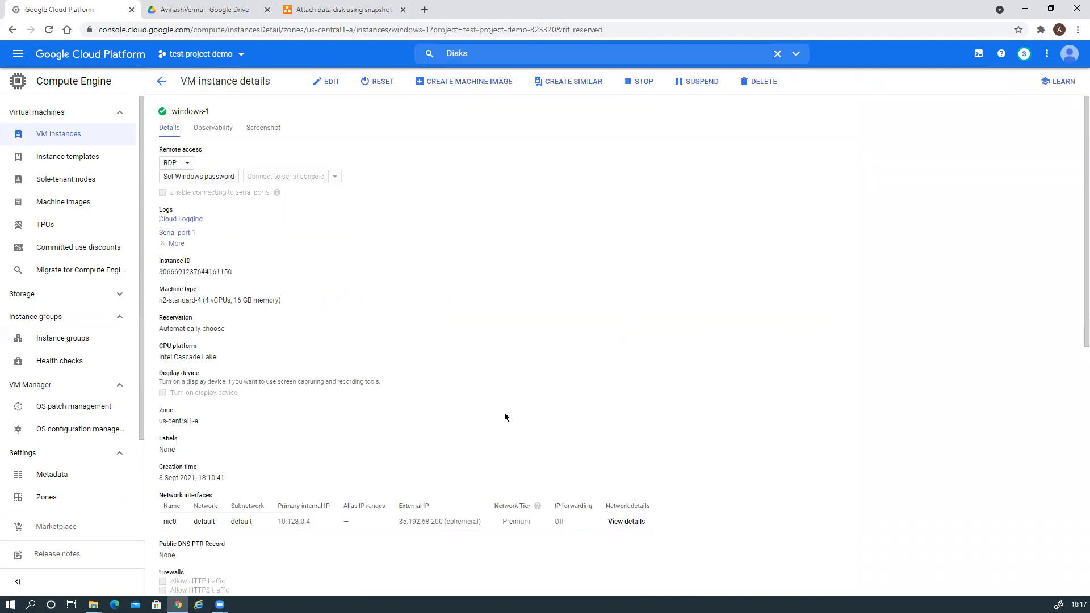
scroll(504, 414, "down", 4)
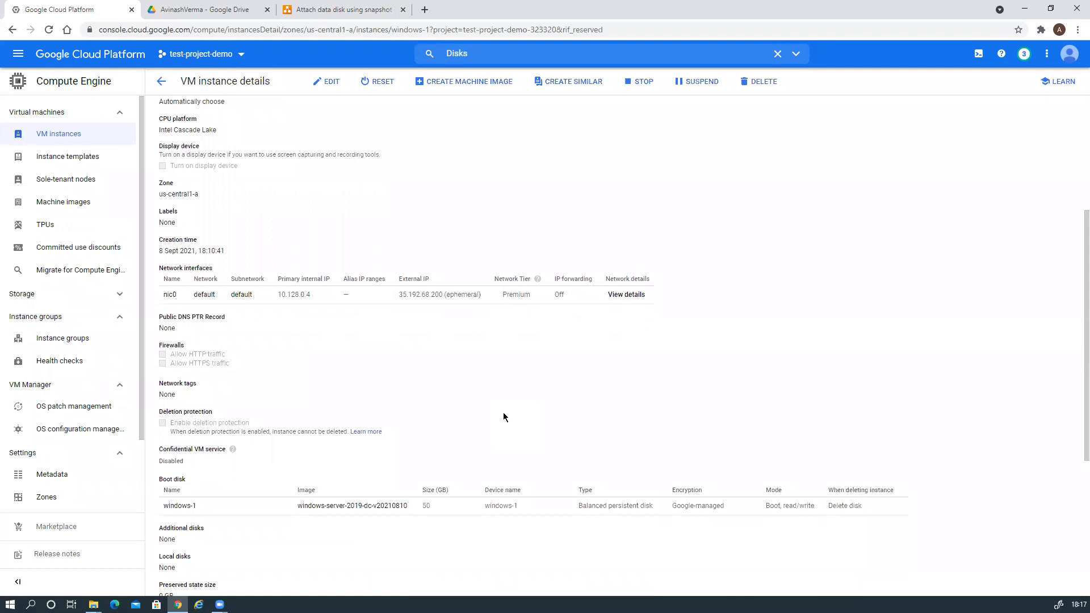
scroll(430, 282, "up", 1)
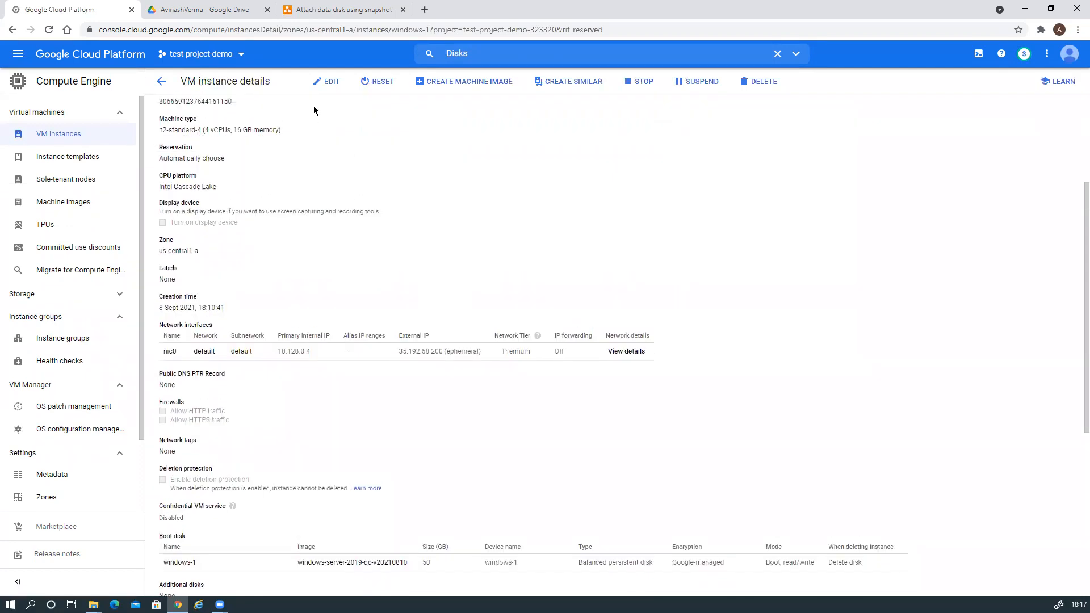
left_click(325, 81)
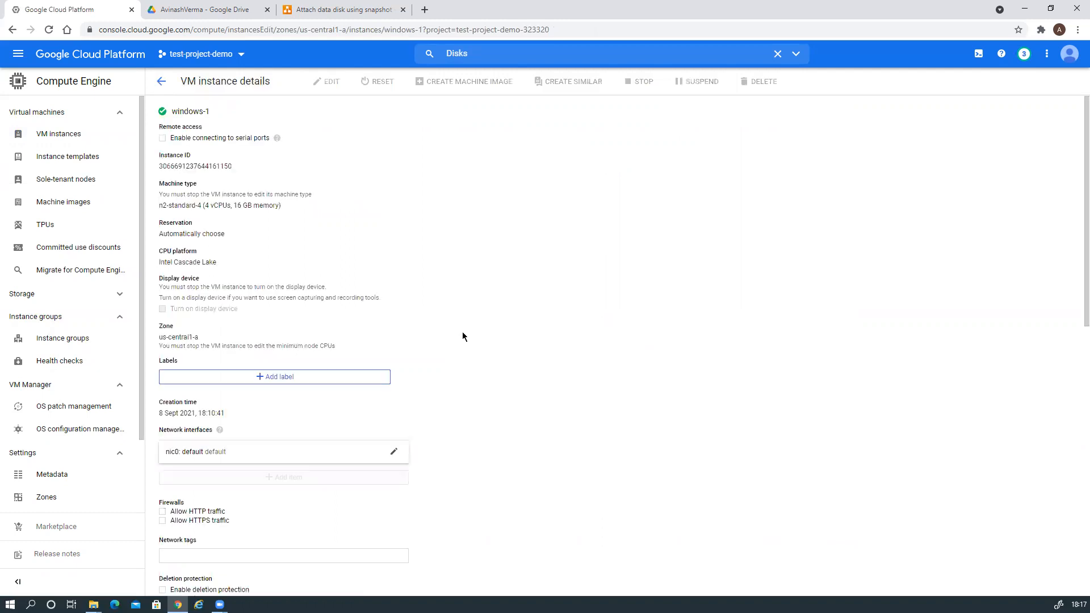
scroll(462, 333, "down", 4)
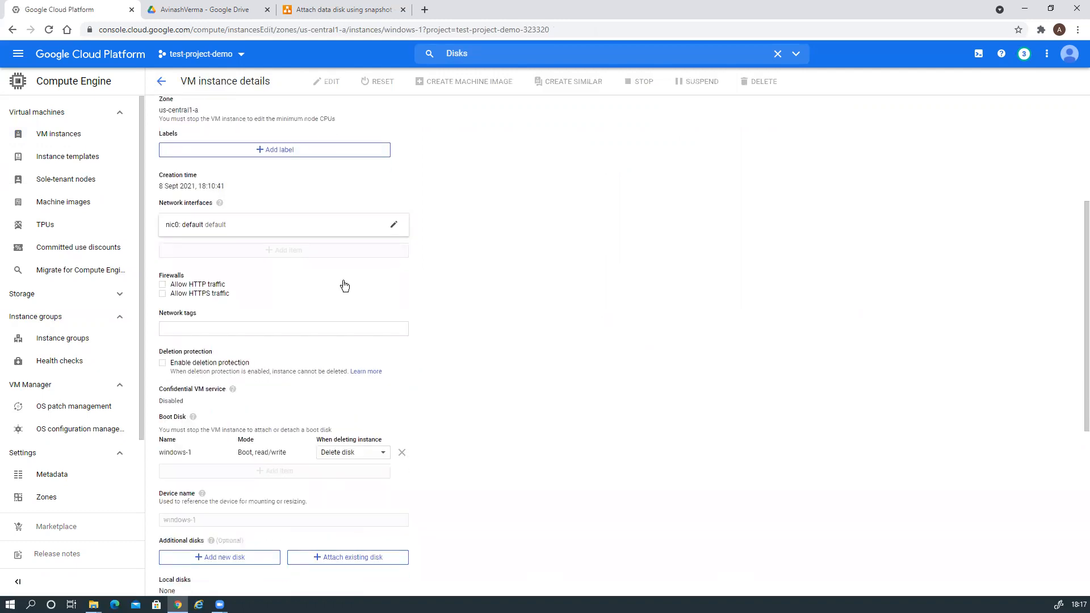
scroll(419, 305, "down", 3)
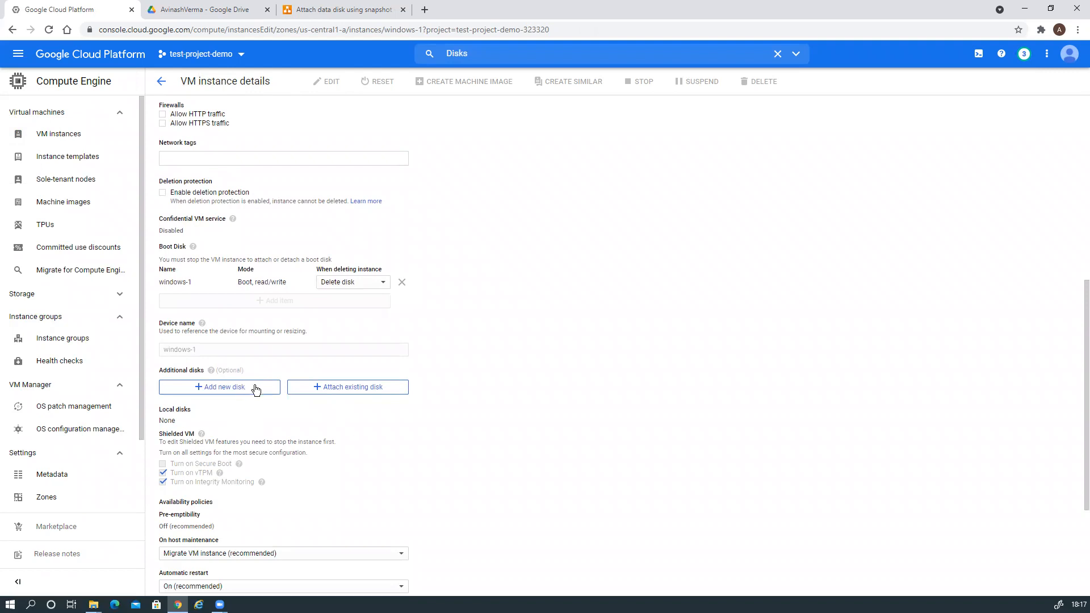
left_click(327, 389)
scroll(533, 356, "down", 3)
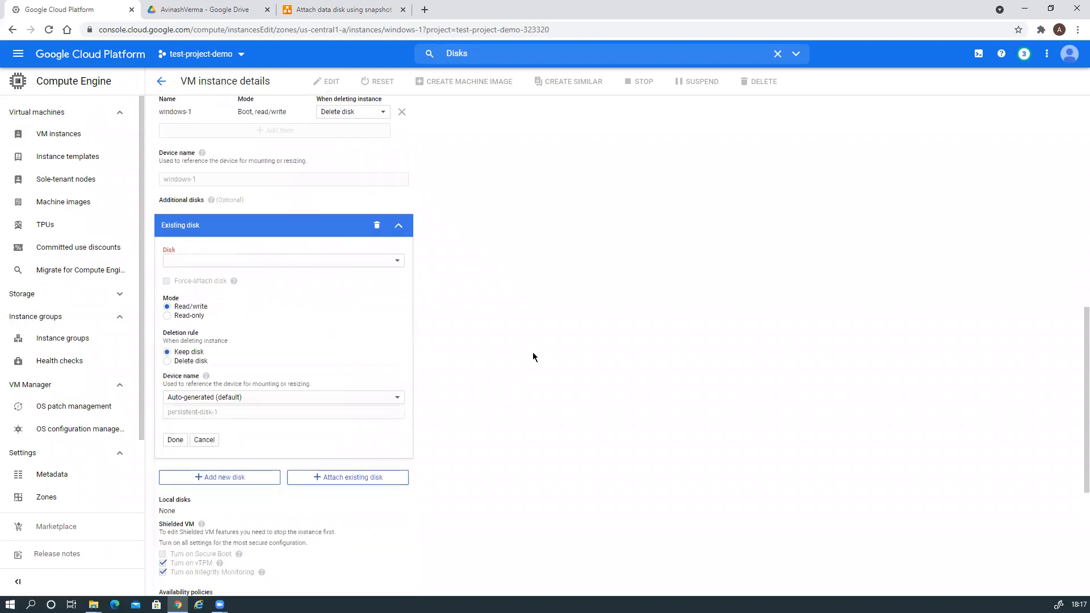
scroll(533, 357, "down", 1)
left_click(373, 205)
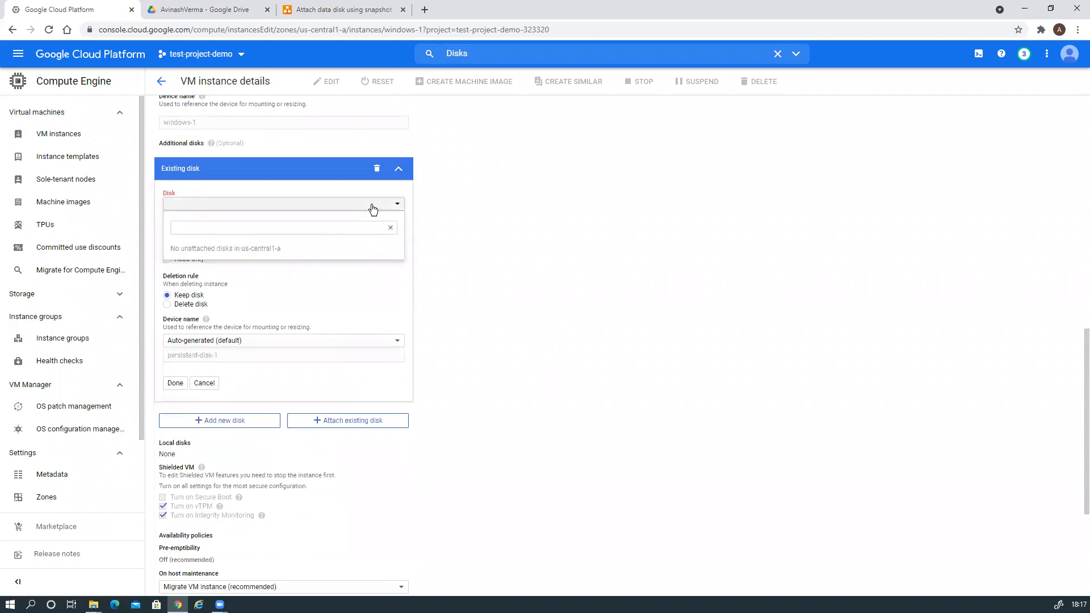
left_click(373, 205)
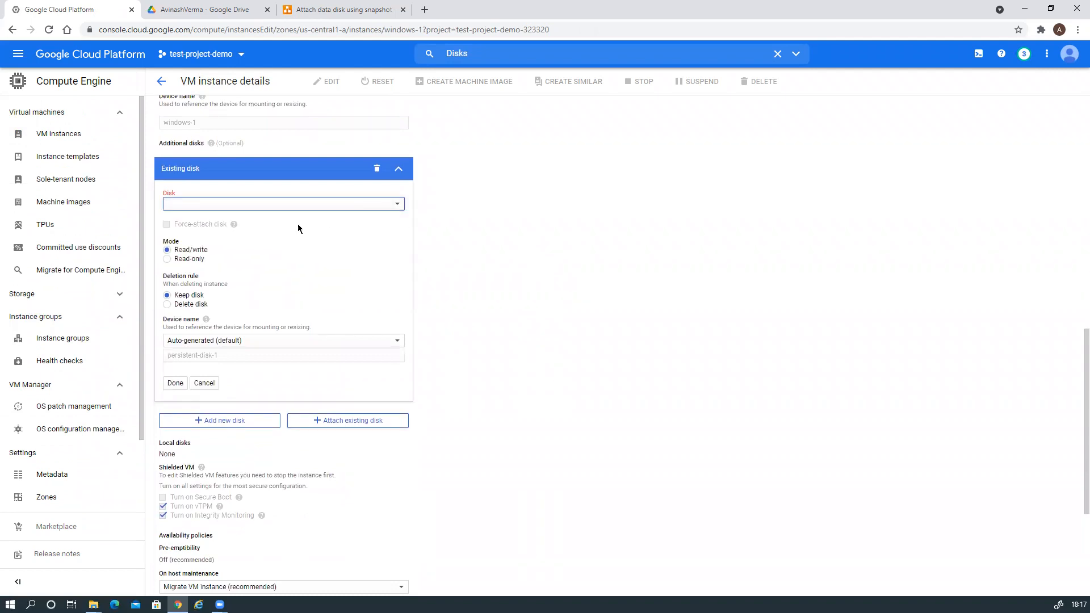
left_click(246, 208)
left_click(245, 209)
scroll(347, 269, "up", 3)
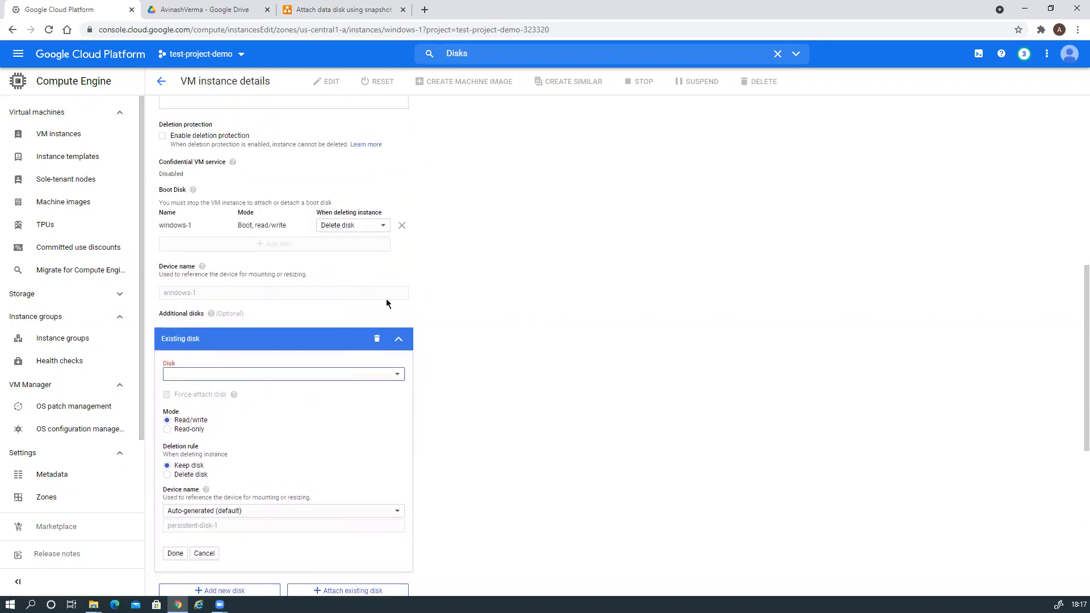
scroll(462, 299, "down", 2)
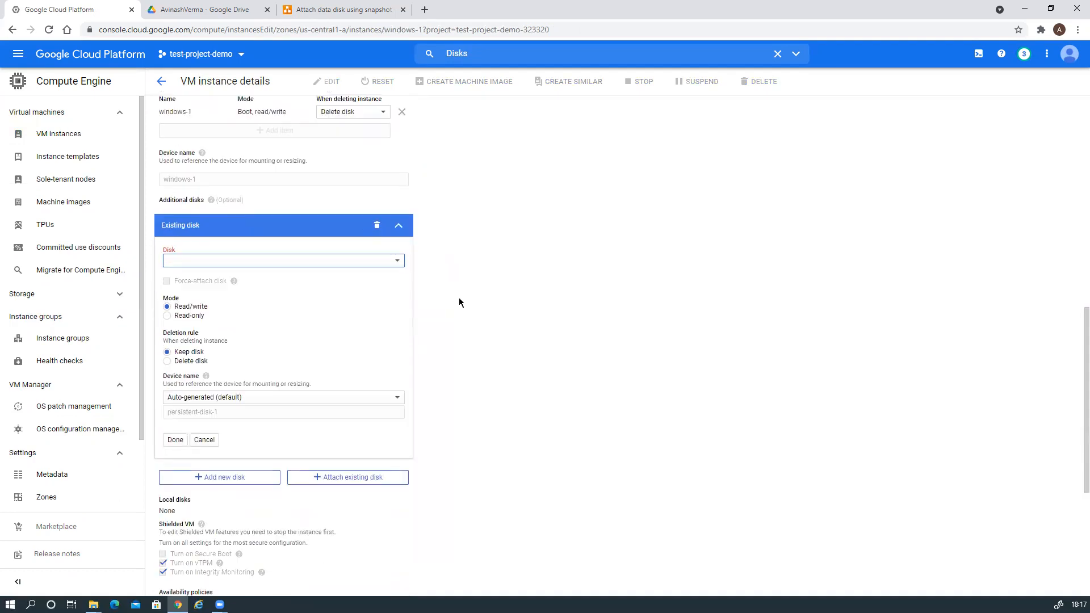
left_click(396, 262)
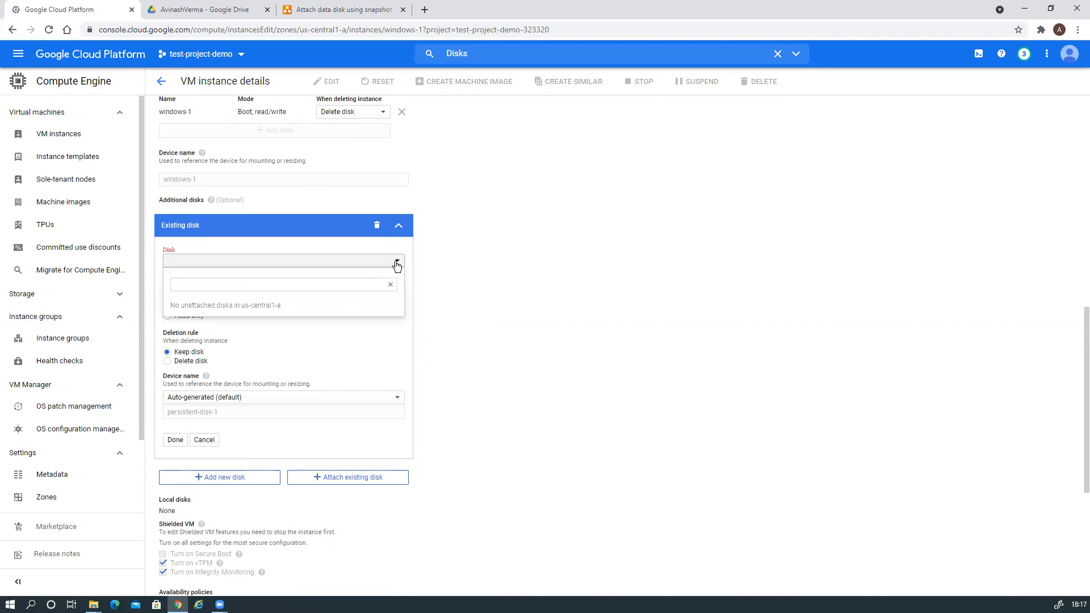
left_click(397, 264)
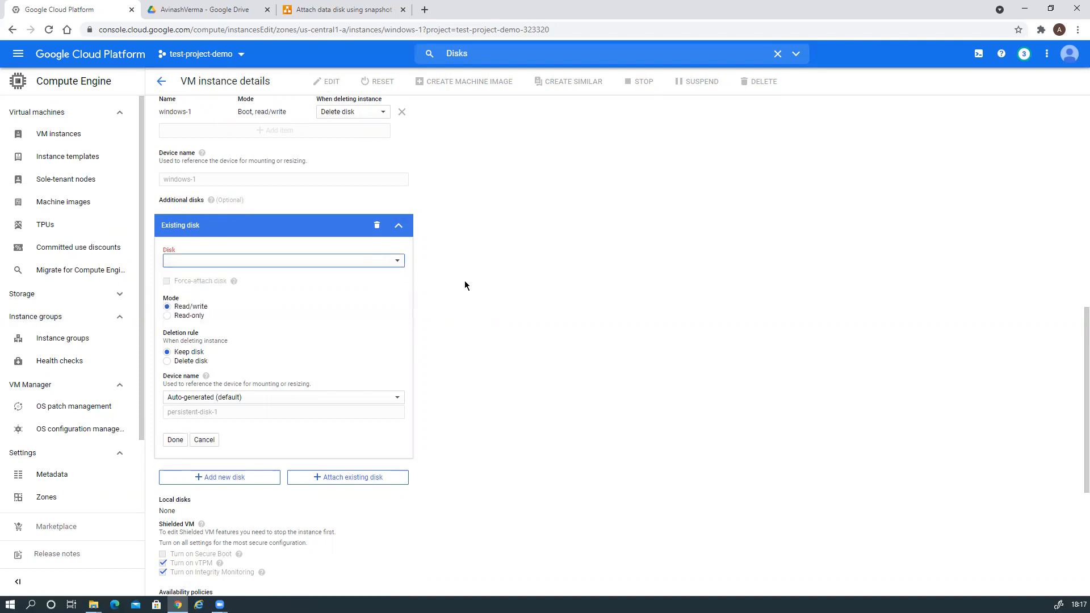
scroll(464, 280, "up", 2)
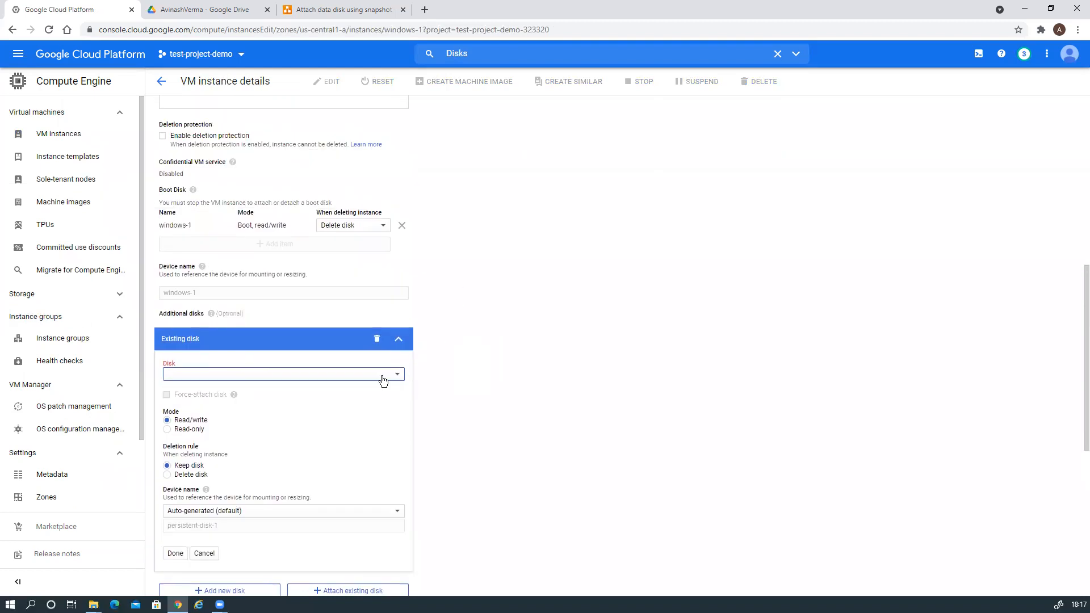
left_click(478, 387)
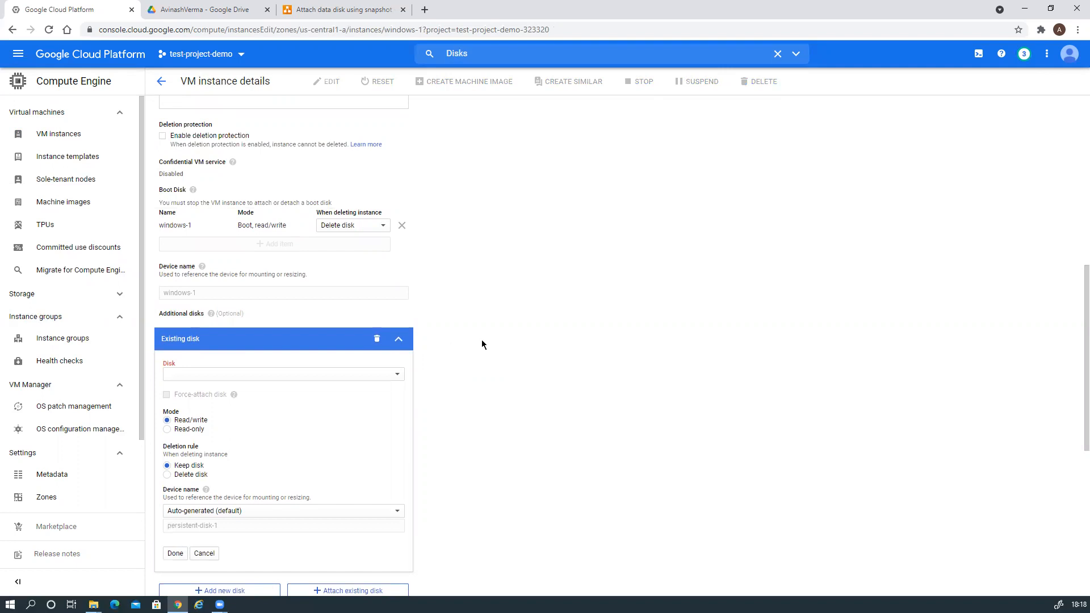
scroll(481, 345, "up", 8)
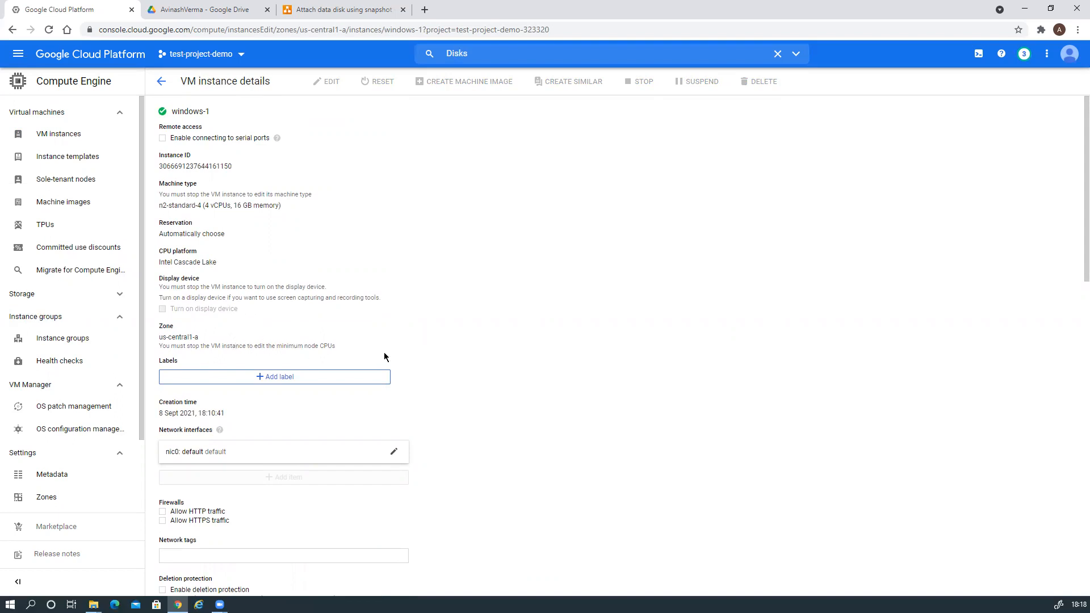
scroll(406, 344, "down", 7)
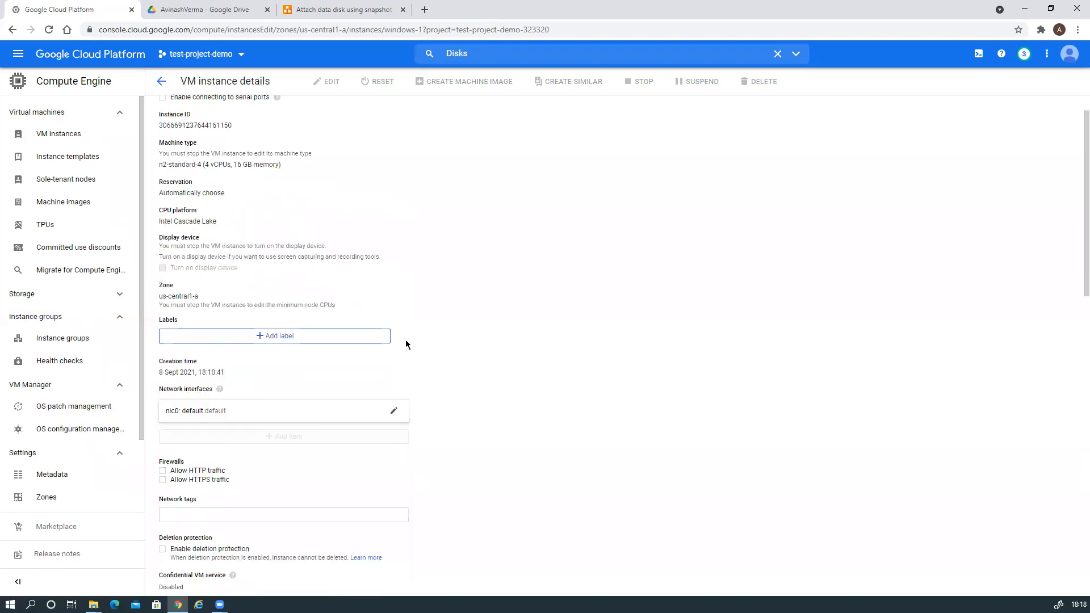
scroll(407, 344, "down", 3)
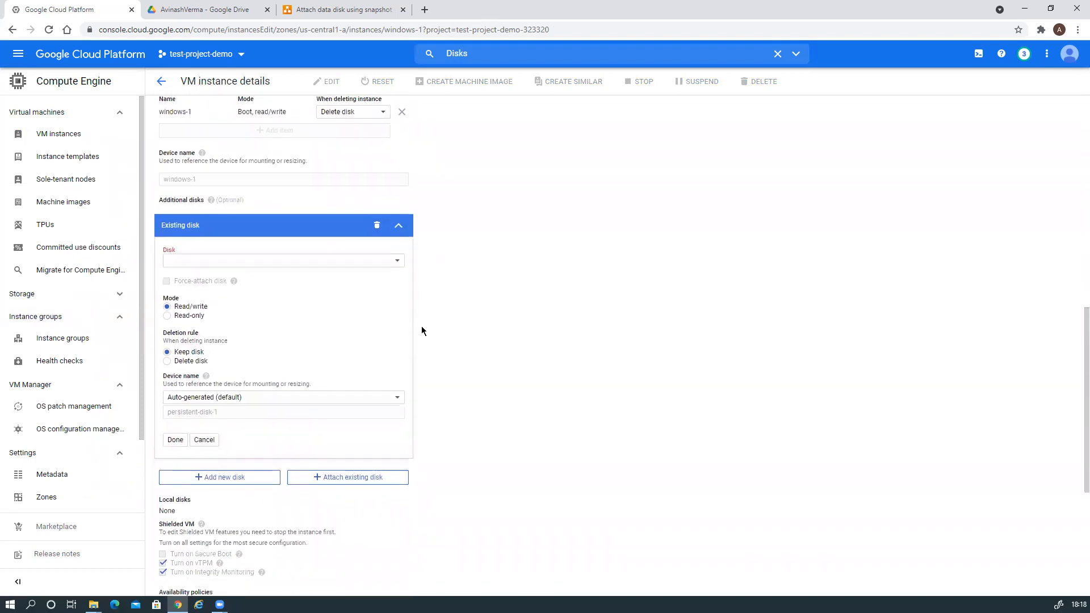
Add a new blank Standard persistent disk to windows-1.
left_click(235, 480)
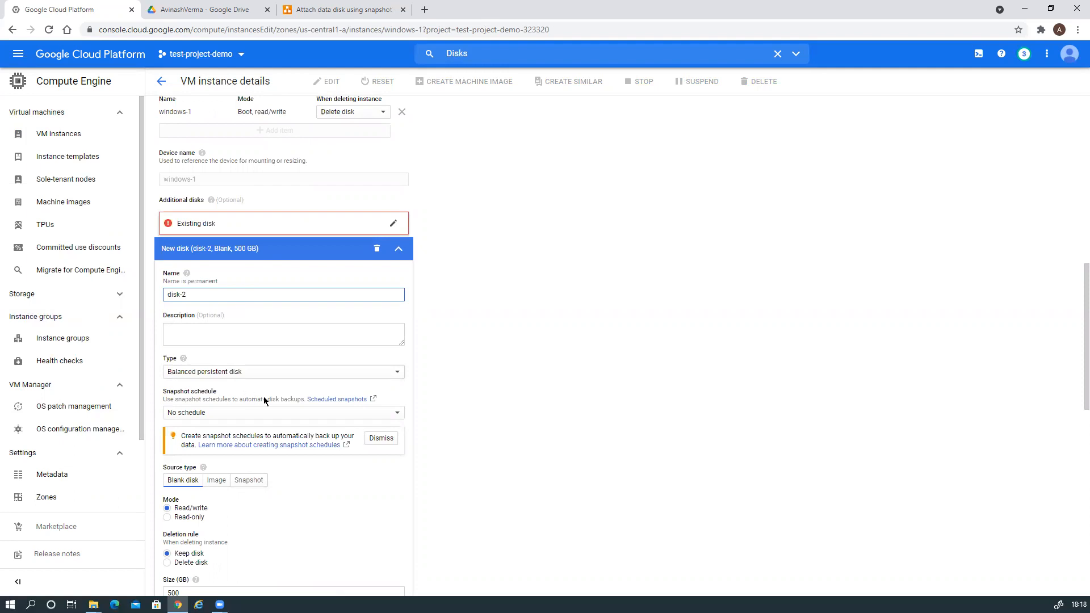
scroll(263, 401, "down", 2)
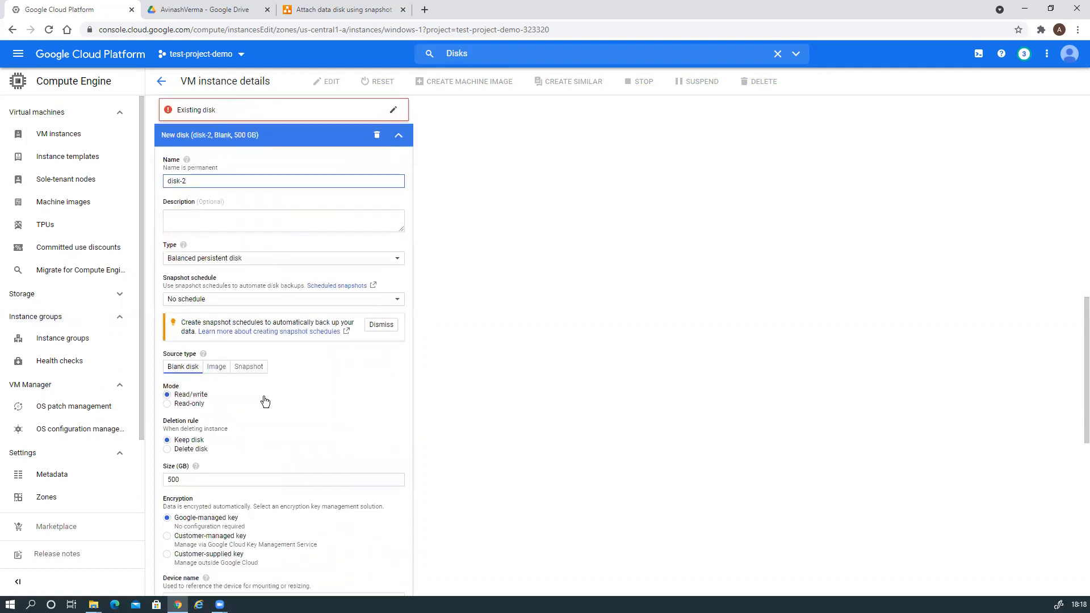
scroll(265, 401, "down", 1)
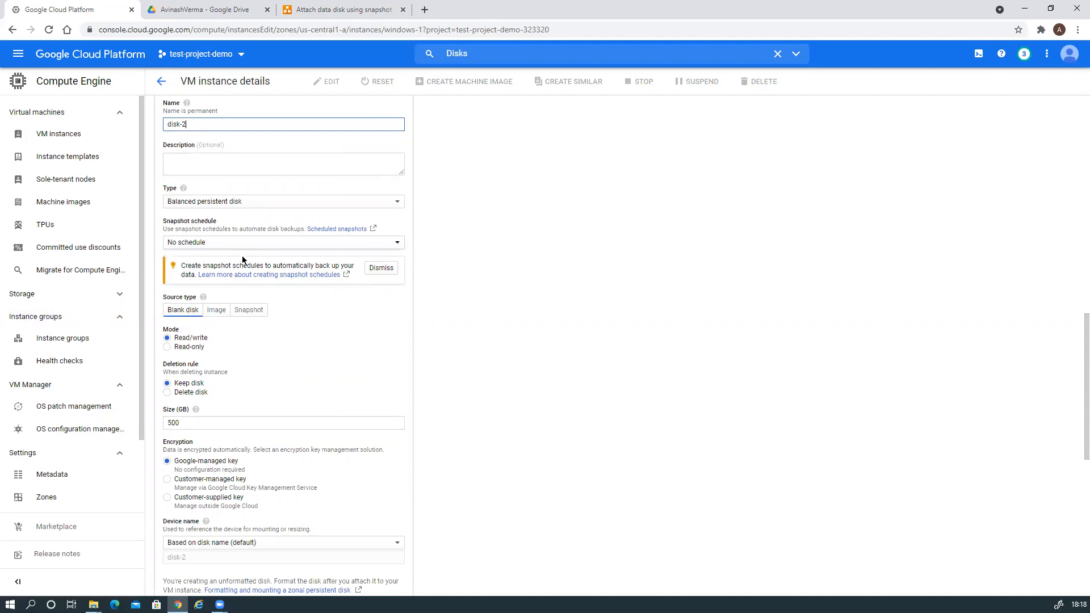
left_click(273, 206)
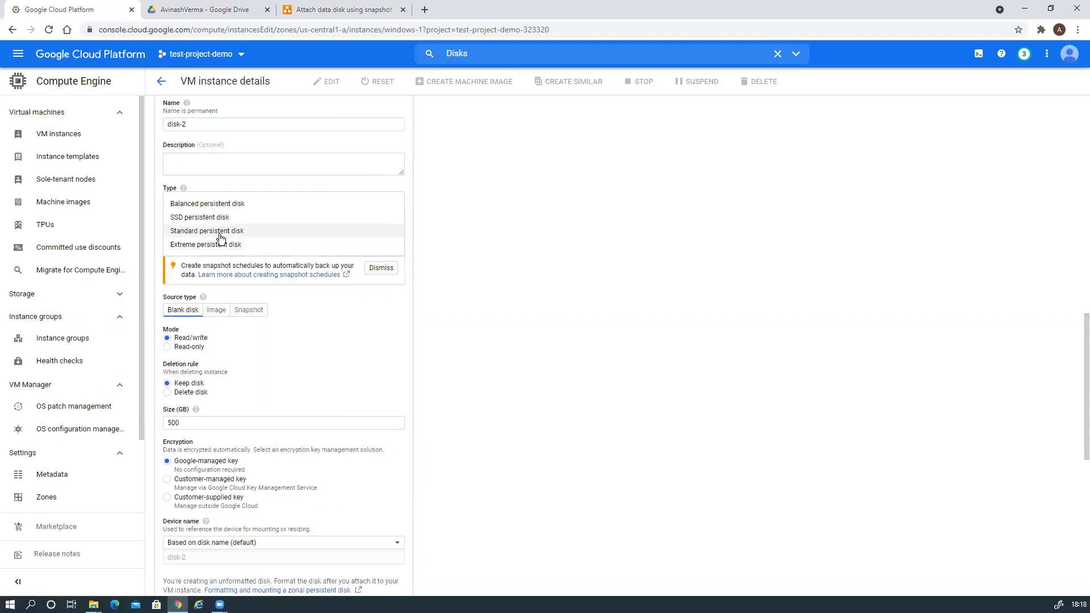
left_click(224, 232)
Change disk-2's size from 500 to 20 GB and set its deletion rule to Keep disk.
scroll(517, 382, "down", 3)
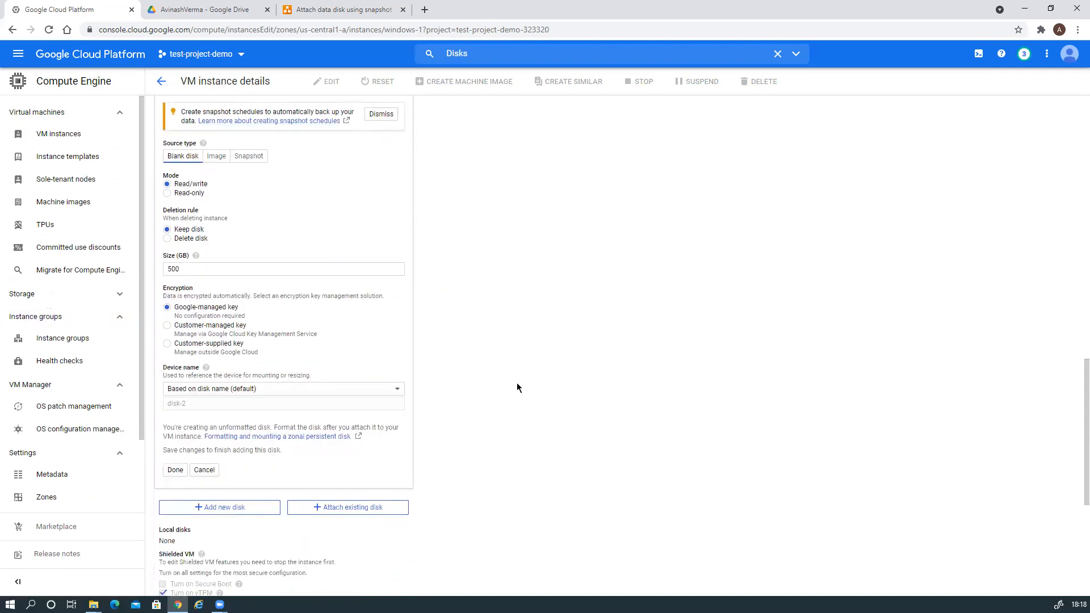
double_click(166, 254)
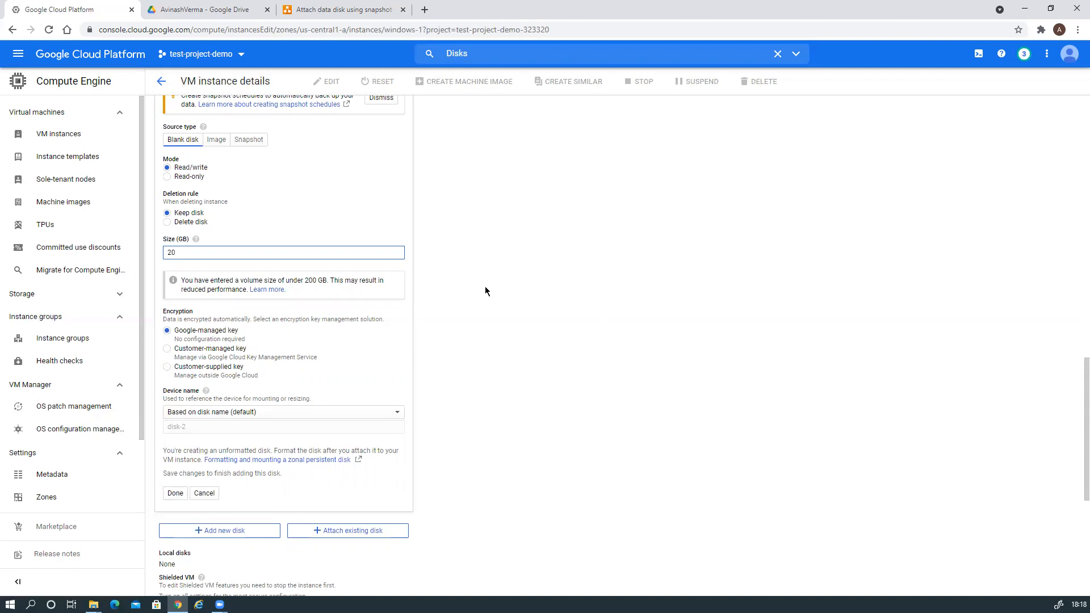
scroll(485, 287, "down", 1)
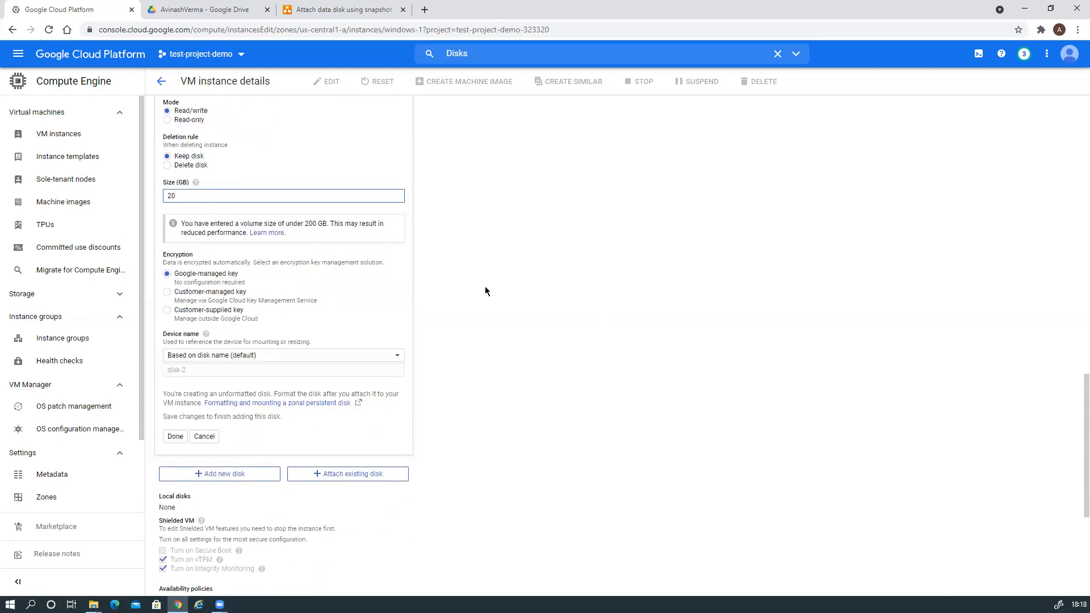
scroll(485, 287, "up", 8)
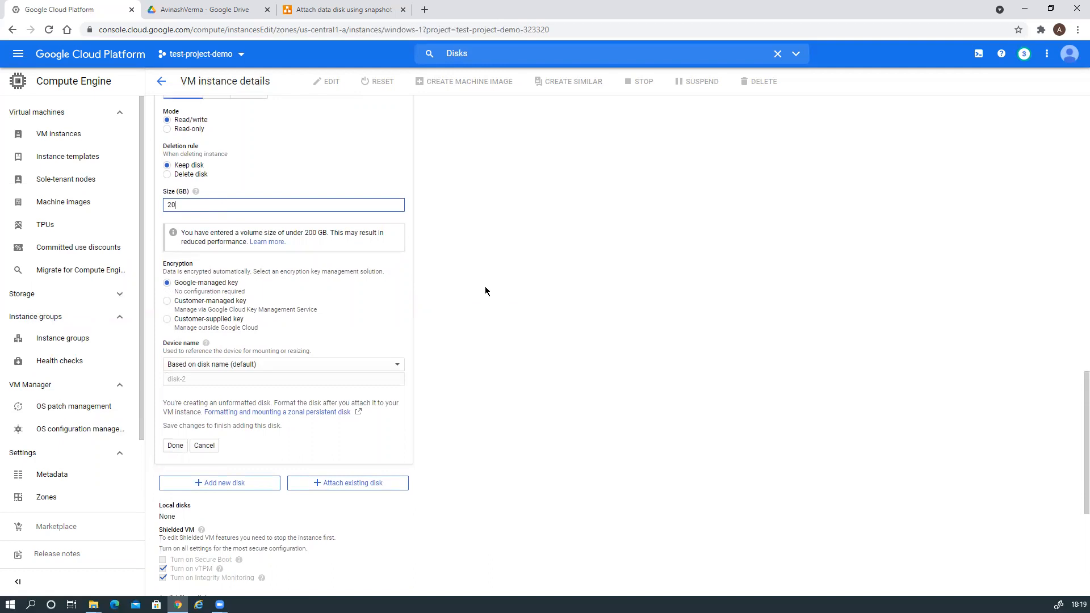
scroll(485, 287, "up", 7)
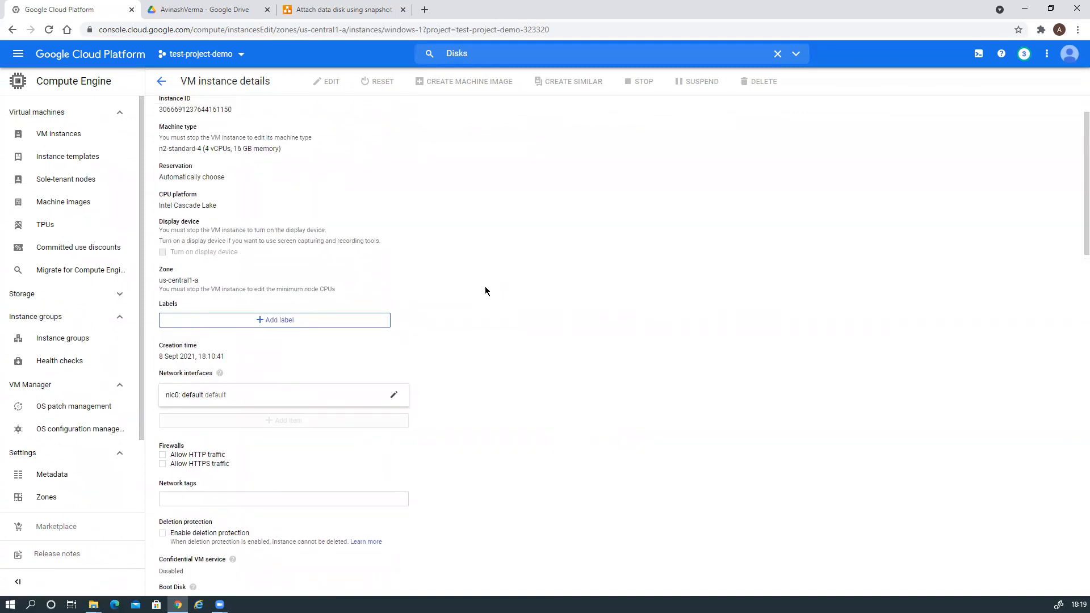
scroll(485, 289, "down", 3)
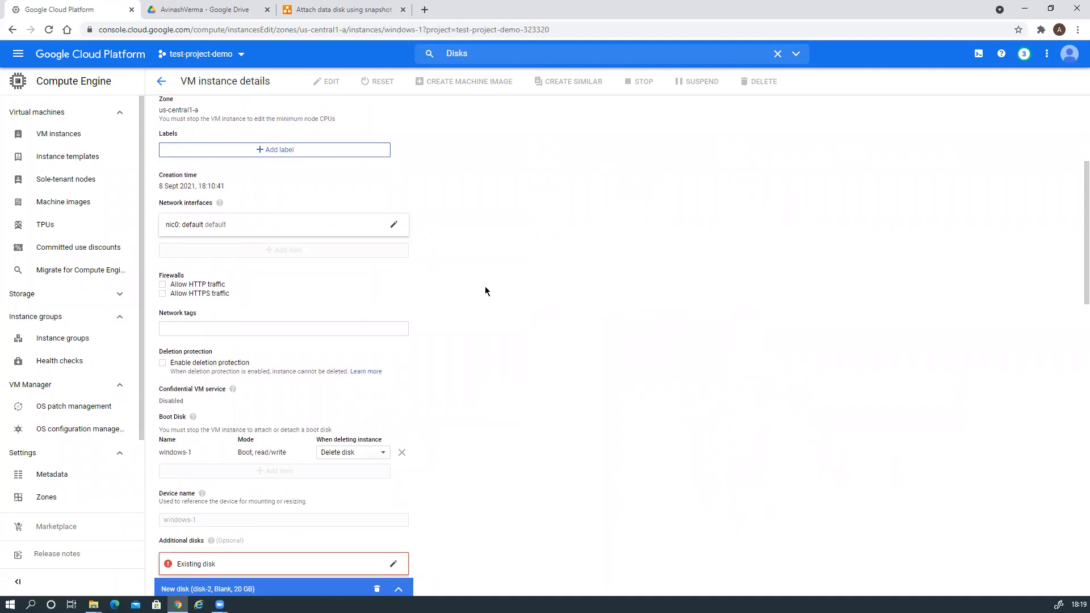
scroll(510, 332, "down", 6)
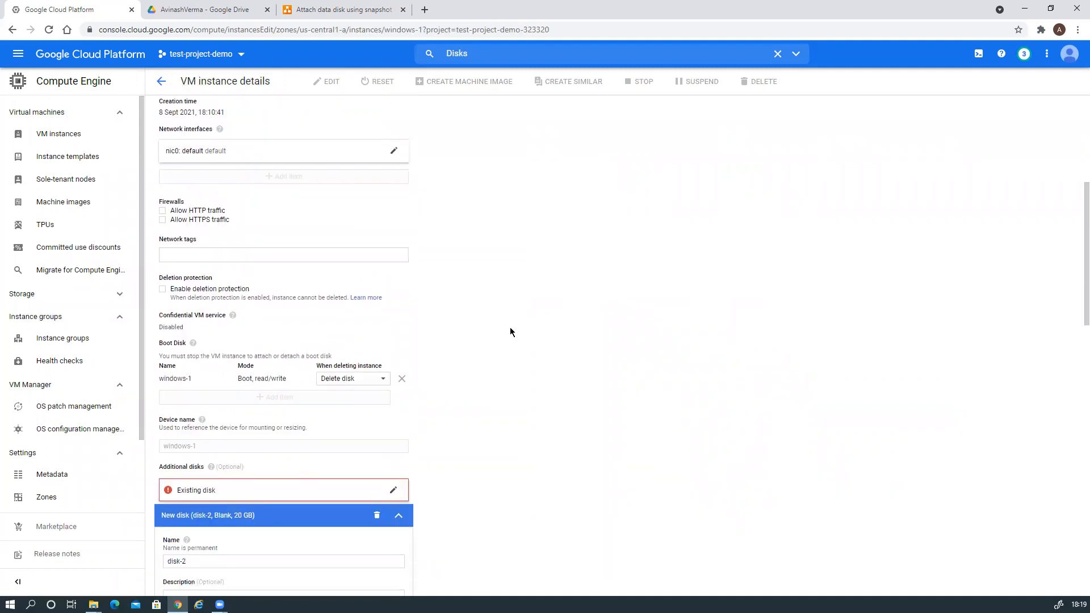
scroll(510, 334, "down", 4)
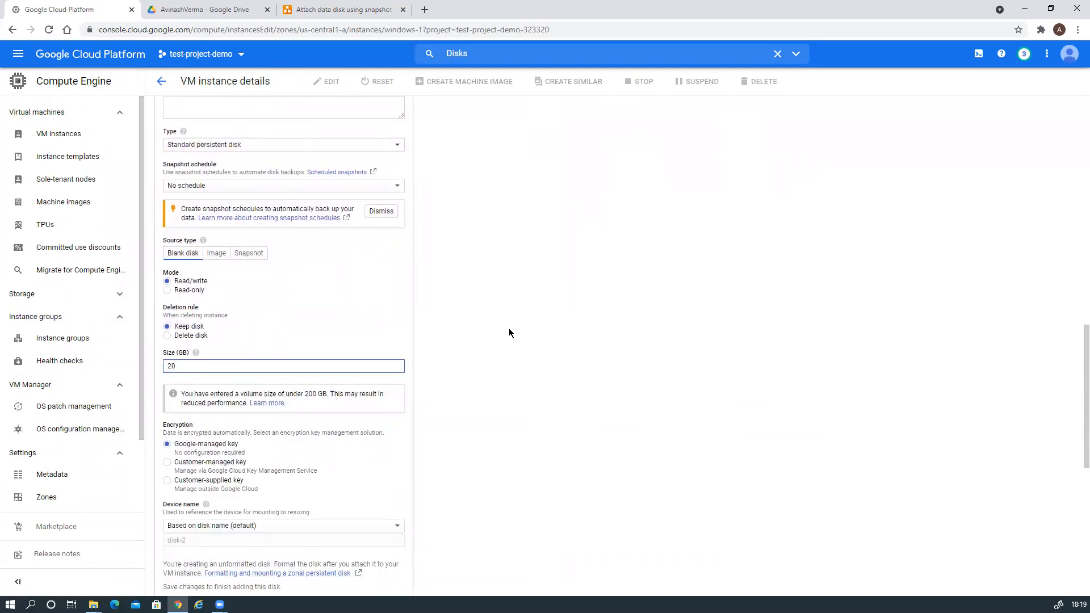
scroll(510, 333, "down", 3)
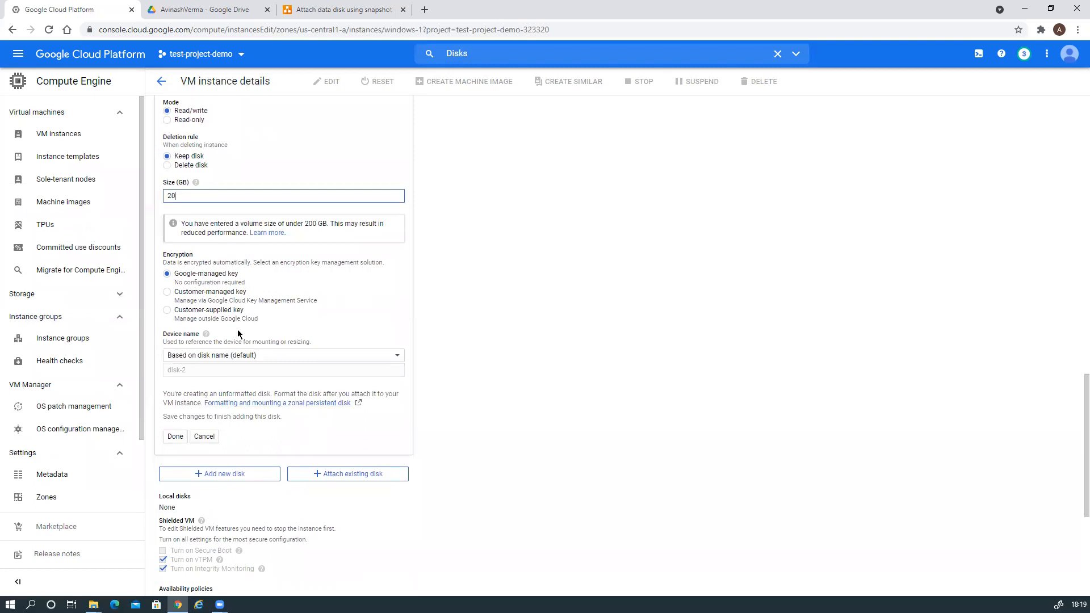
scroll(235, 369, "up", 2)
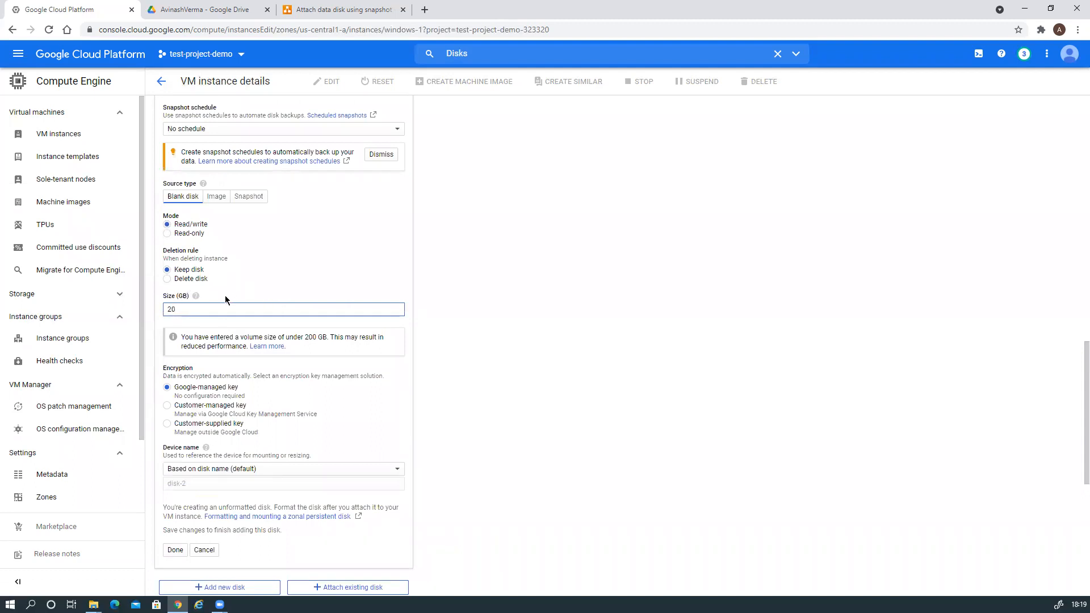
left_click(167, 280)
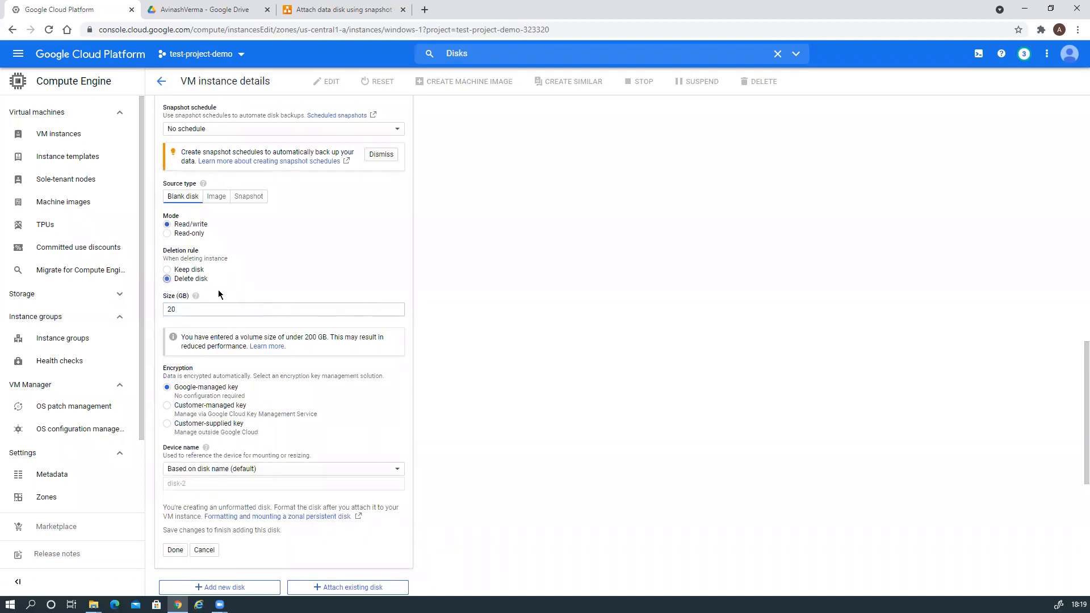
left_click(167, 271)
scroll(476, 333, "down", 2)
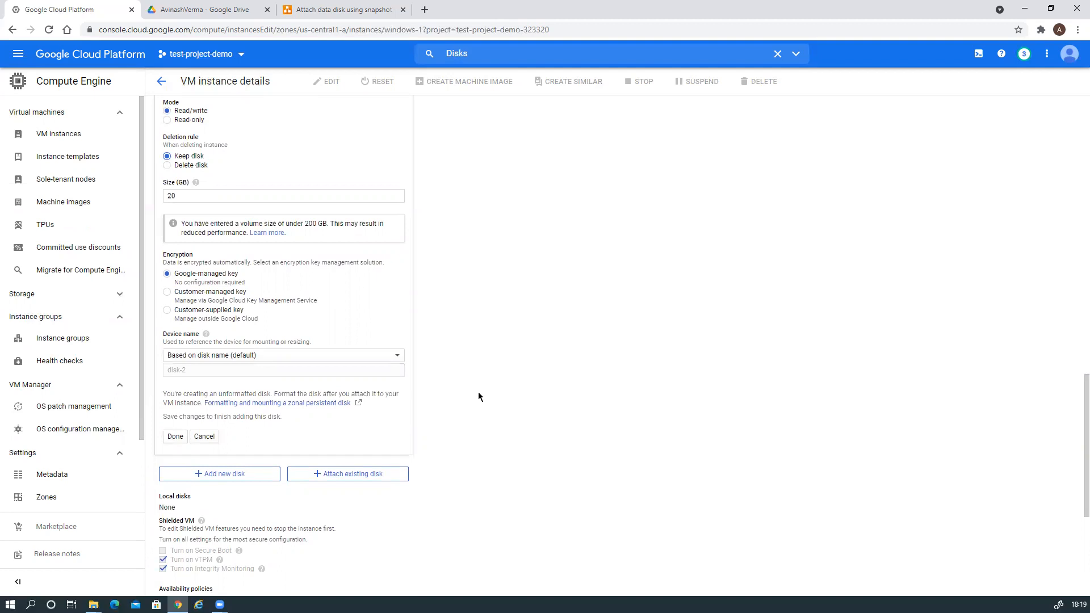
Confirm the disk-2 entry and delete the empty Existing disk row.
left_click(175, 437)
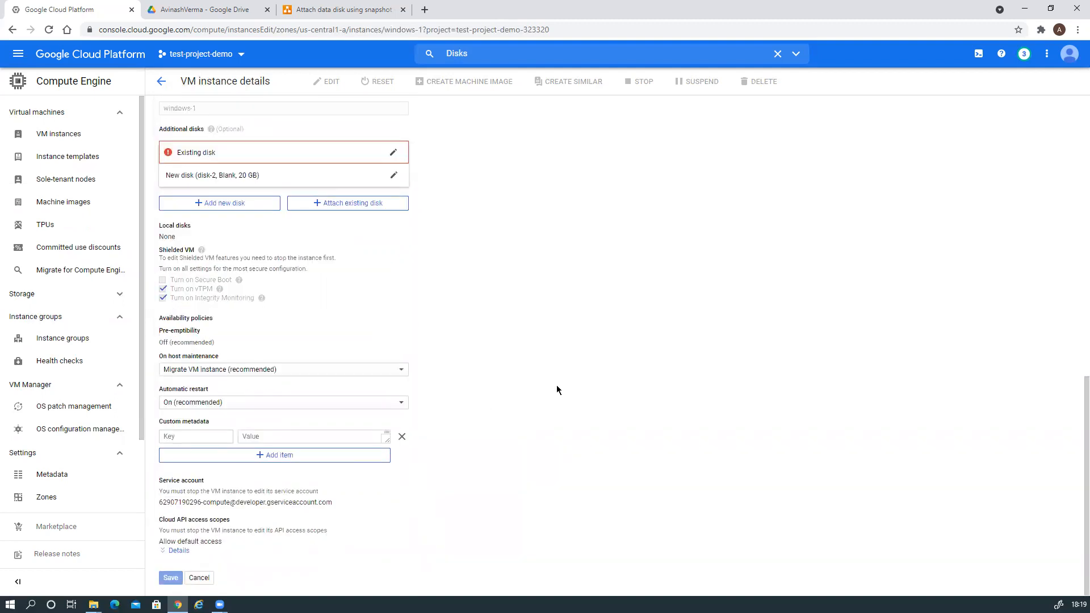
scroll(557, 390, "up", 2)
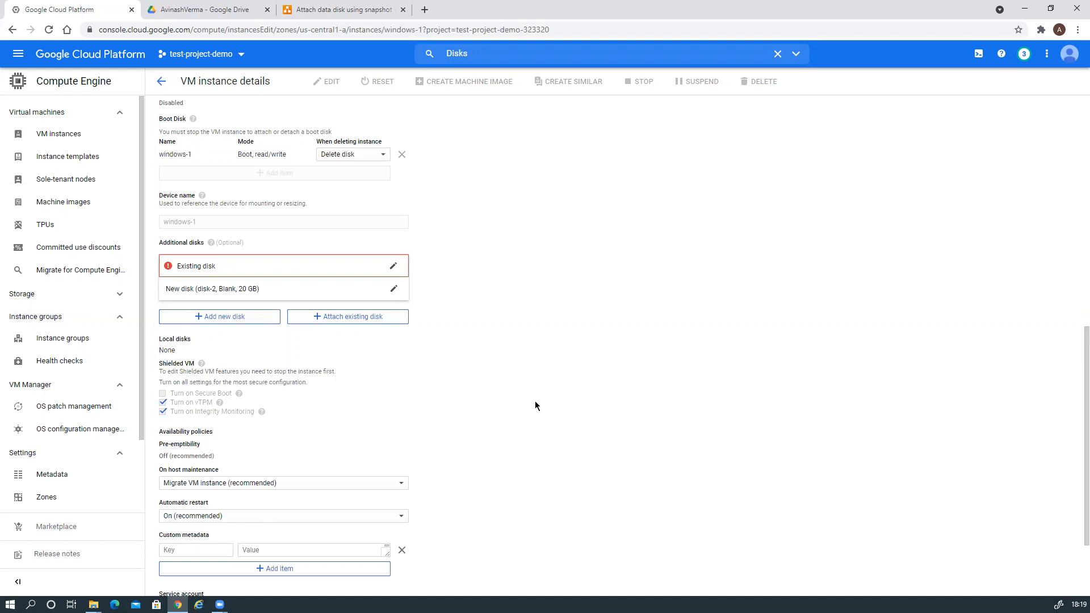
left_click(393, 266)
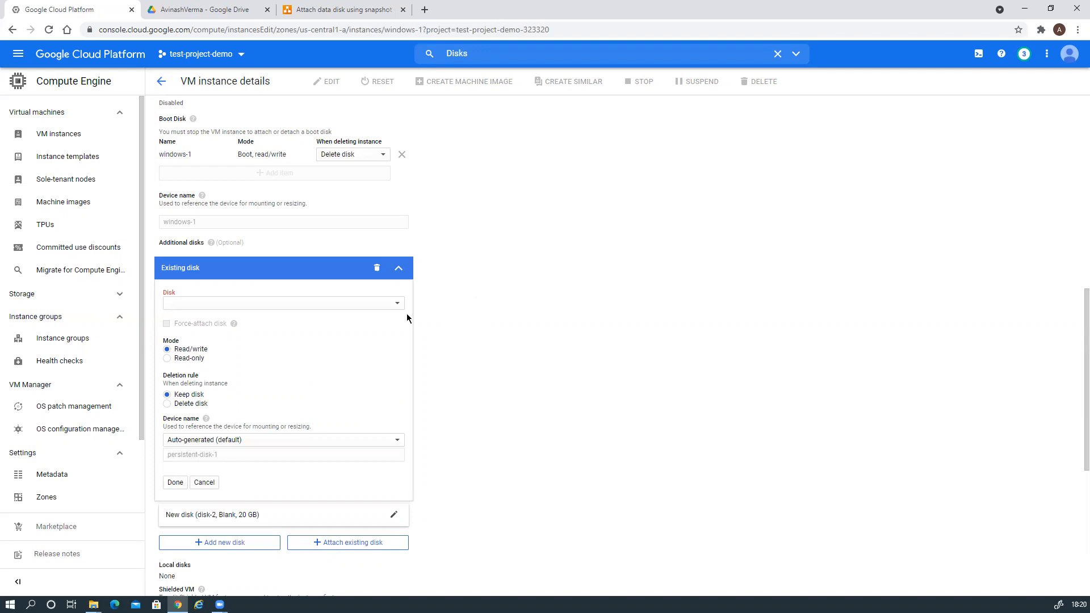
left_click(377, 268)
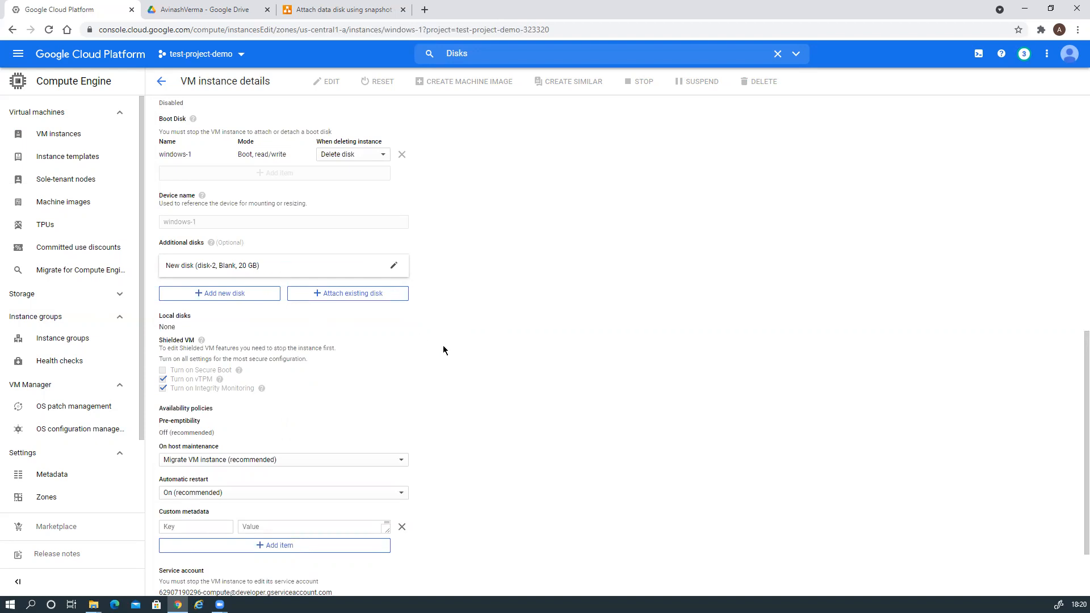
scroll(444, 350, "down", 2)
Save windows-1 with disk-2 attached, watch the update finish, and return to VM instances.
left_click(172, 578)
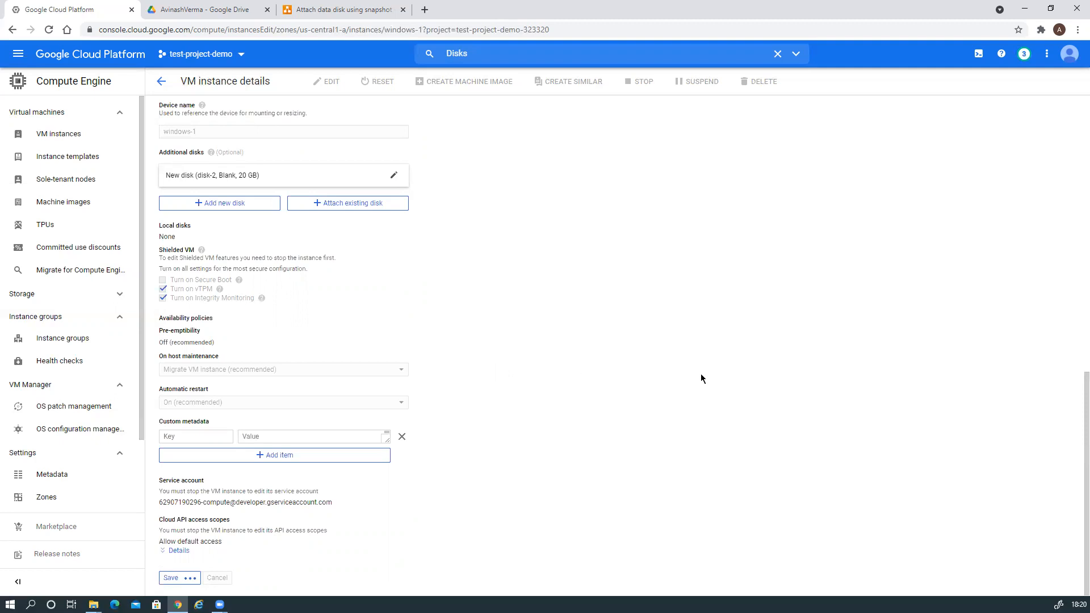
left_click(1025, 53)
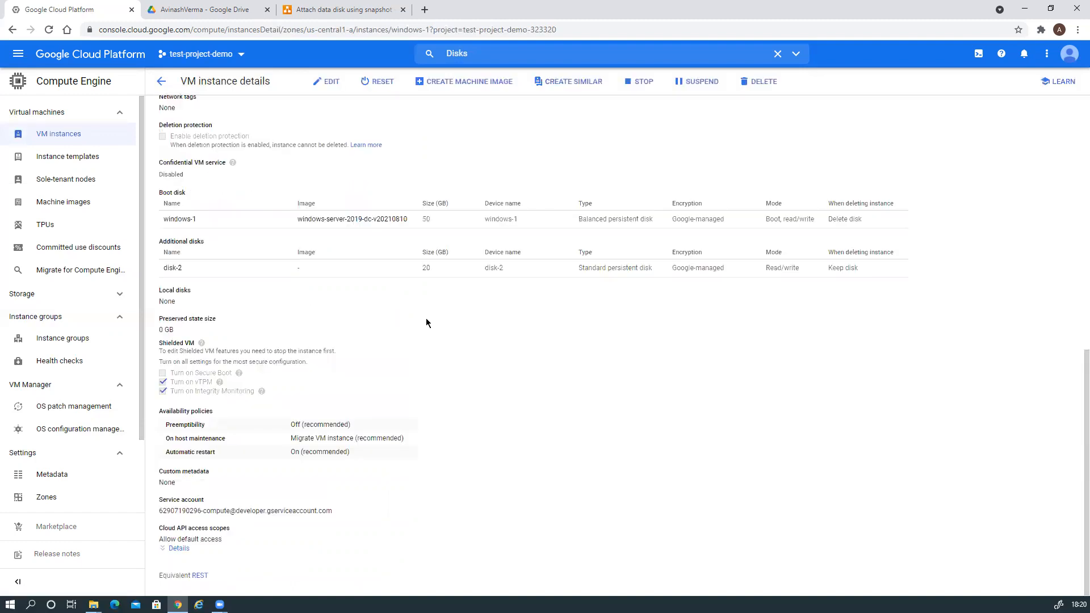
left_click(163, 82)
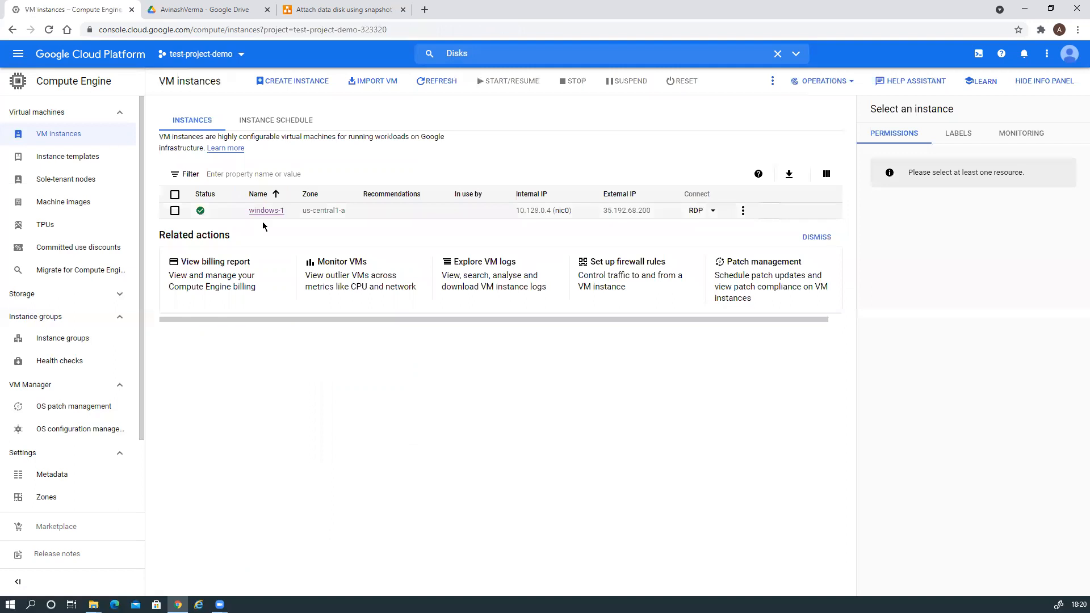
Generate a new Windows password from the windows-1 details page.
left_click(268, 219)
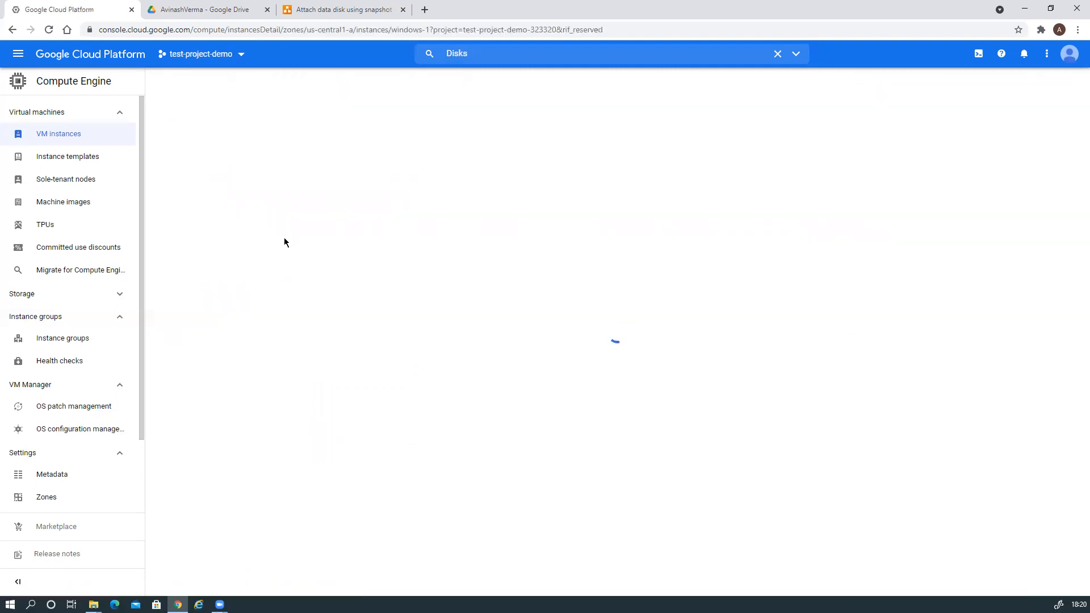
left_click(197, 176)
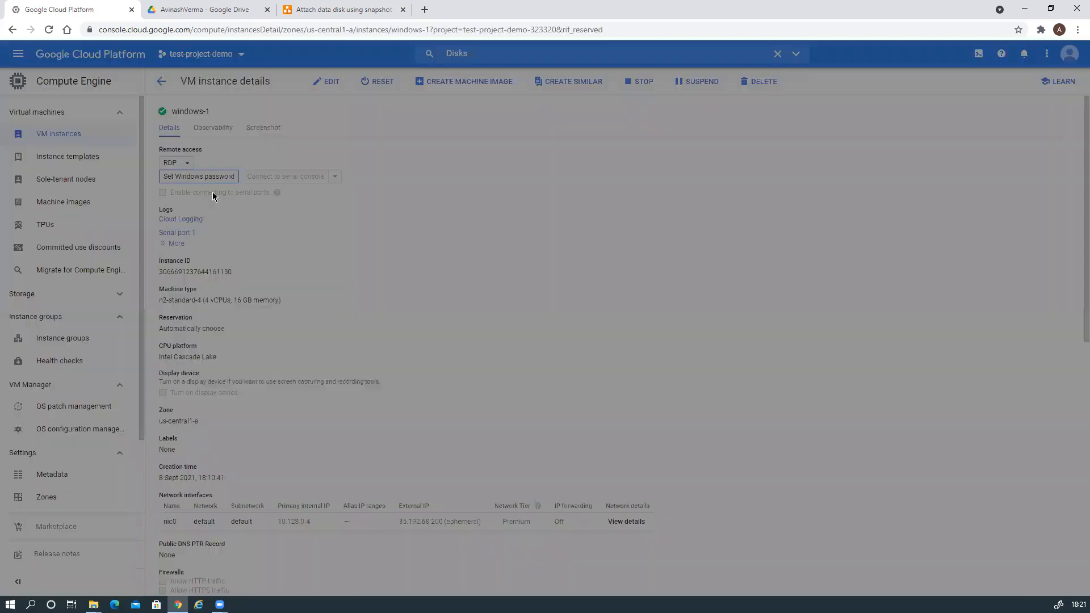
left_click(669, 390)
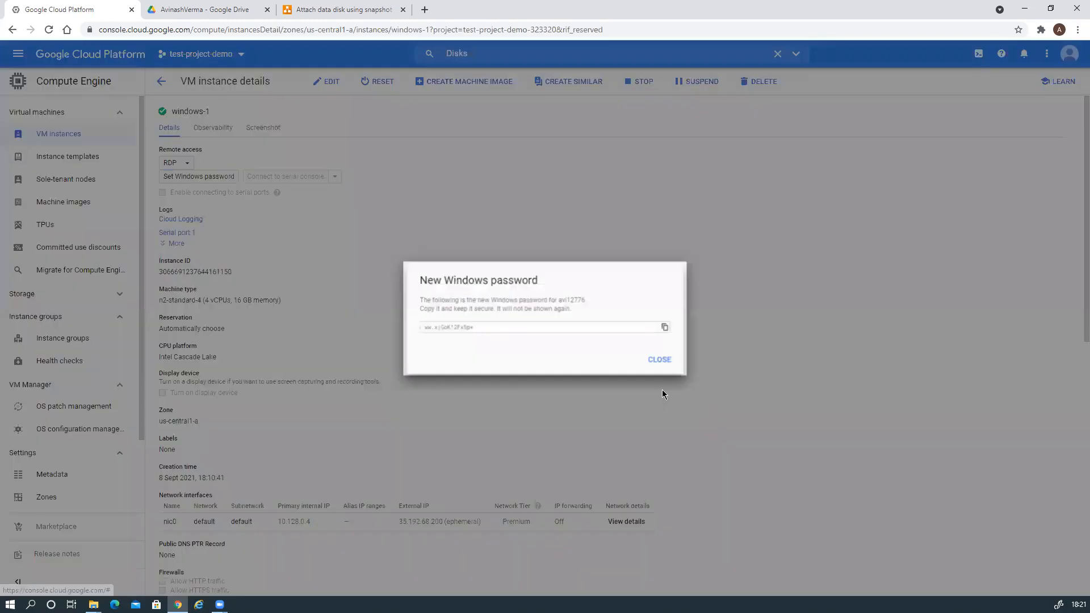
Copy the new Windows password to the clipboard and close the notice.
left_click_drag(476, 329, 389, 328)
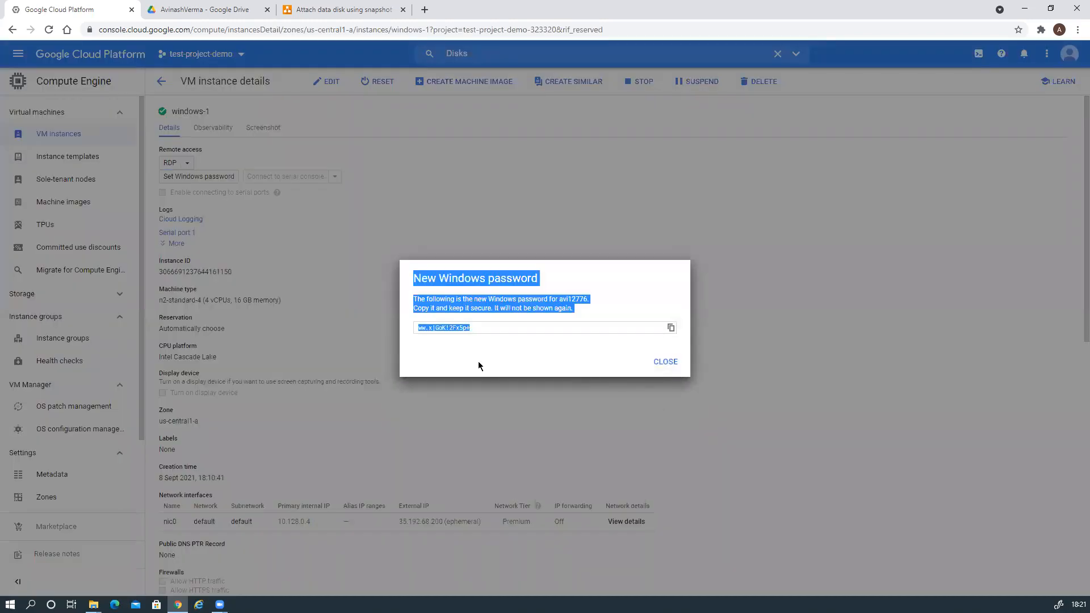
left_click(462, 337)
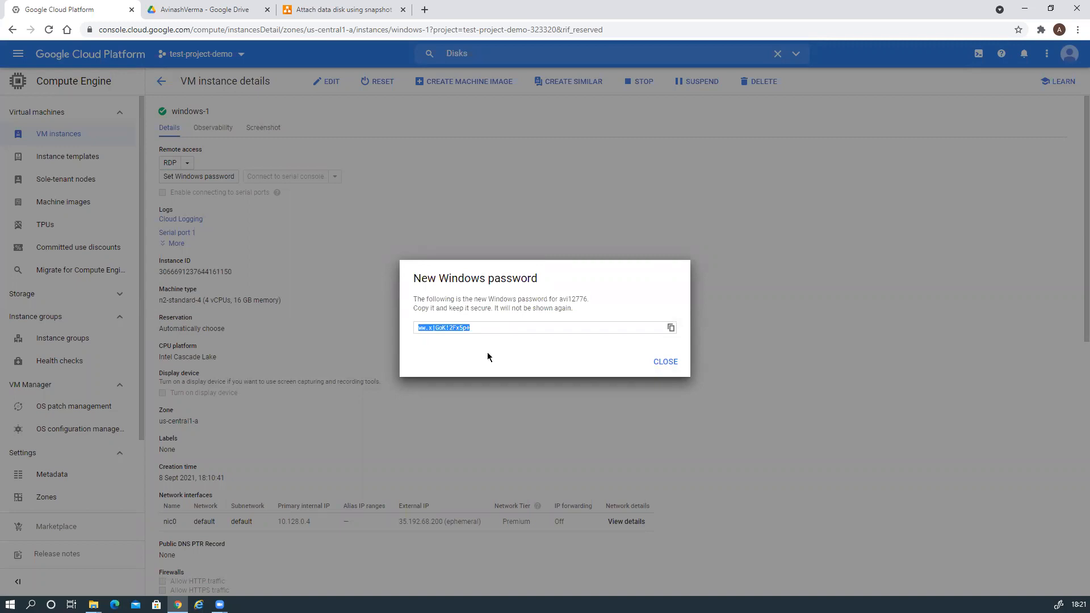
left_click(671, 328)
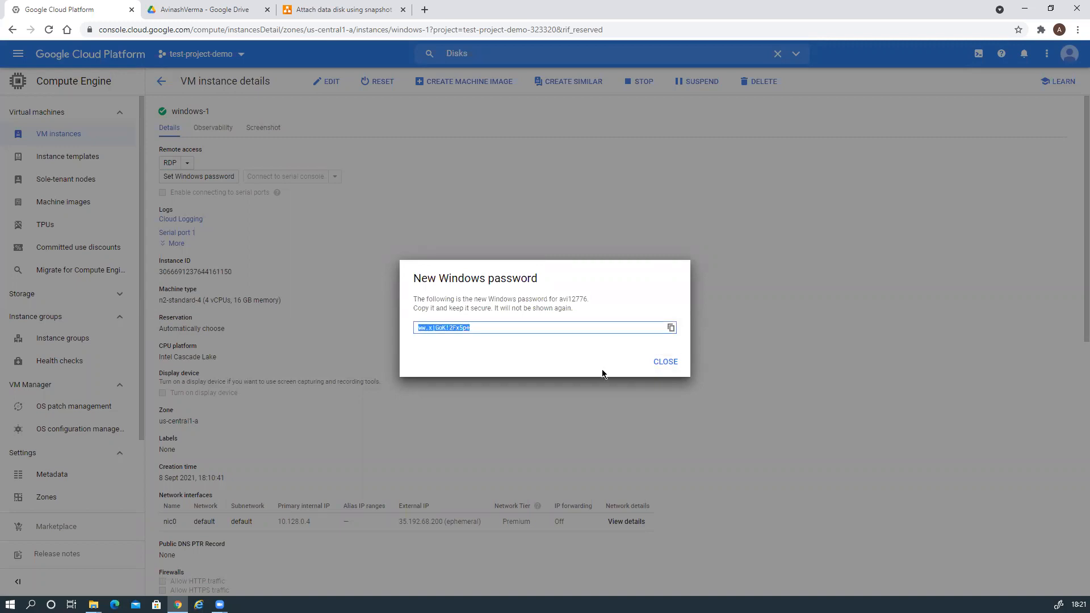
left_click(665, 362)
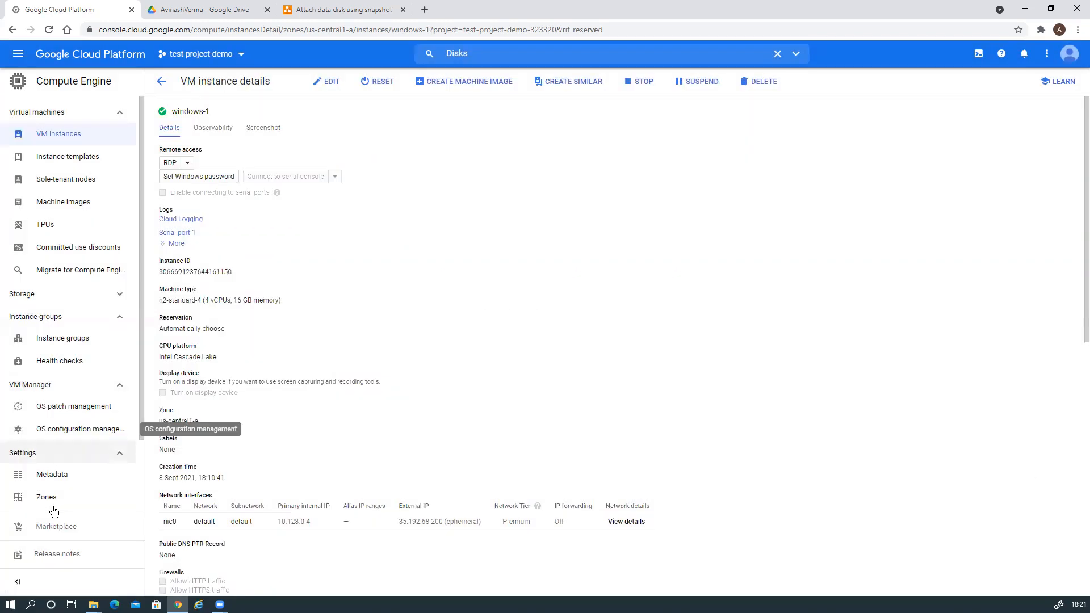
Launch Remote Desktop Connection and connect to 35.192.68.200.
left_click(31, 605)
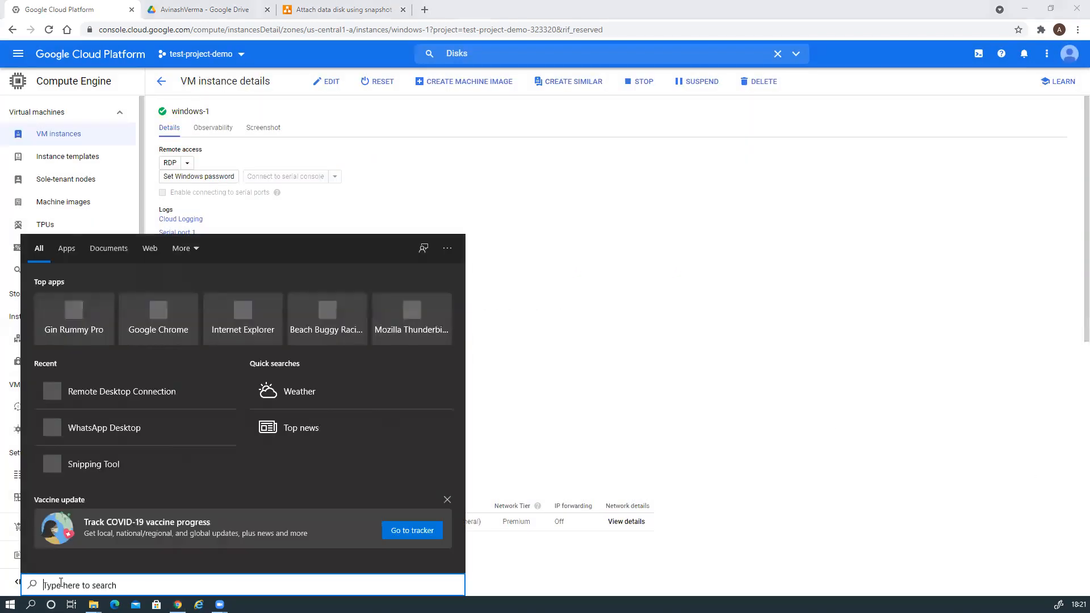
left_click(135, 398)
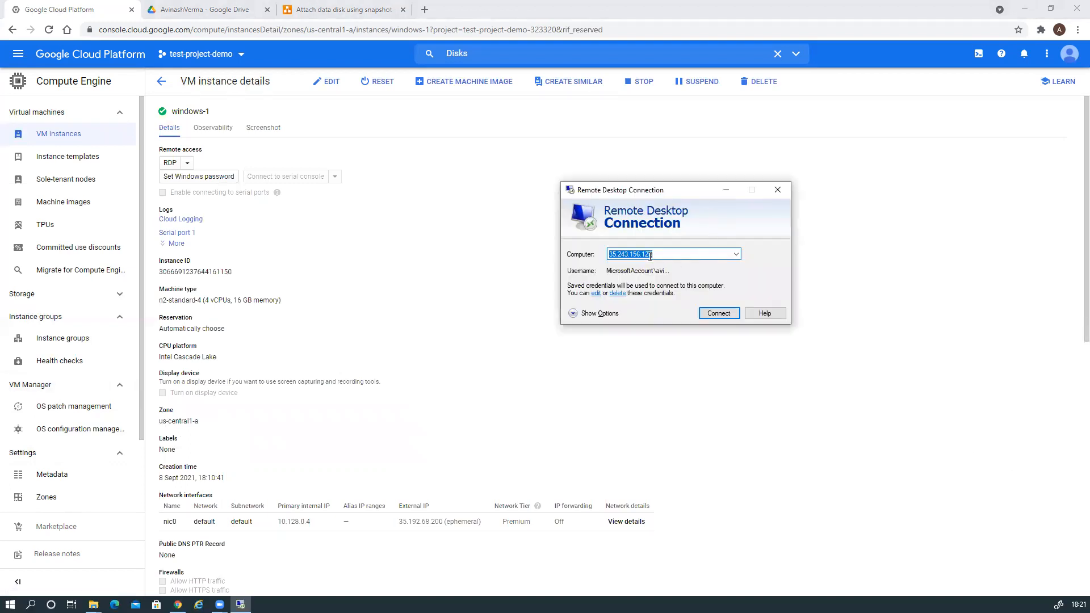
type("35")
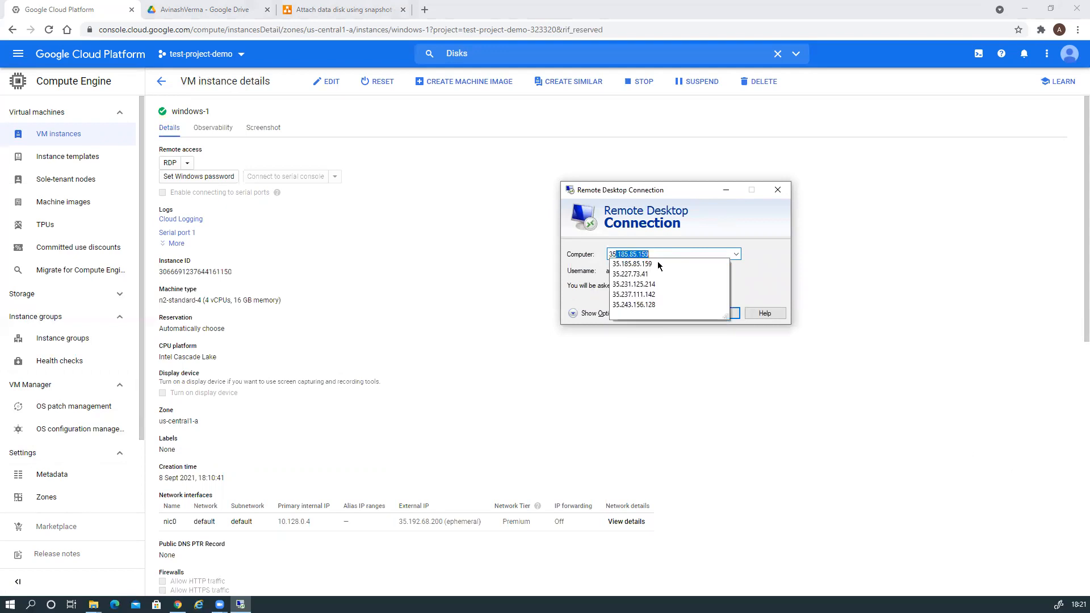
type(".192")
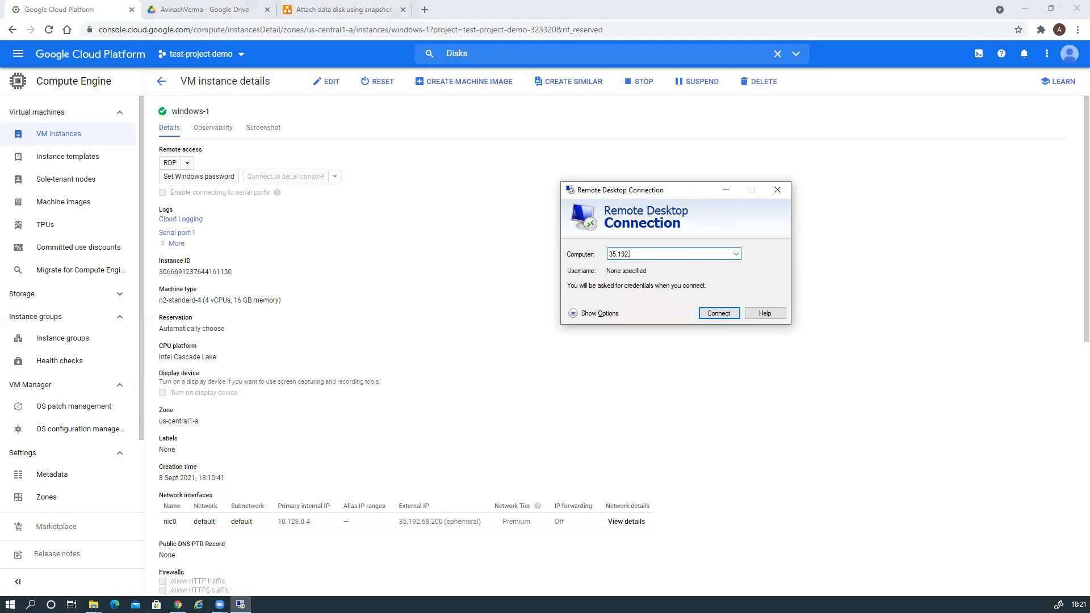
type(".68.200")
left_click(719, 314)
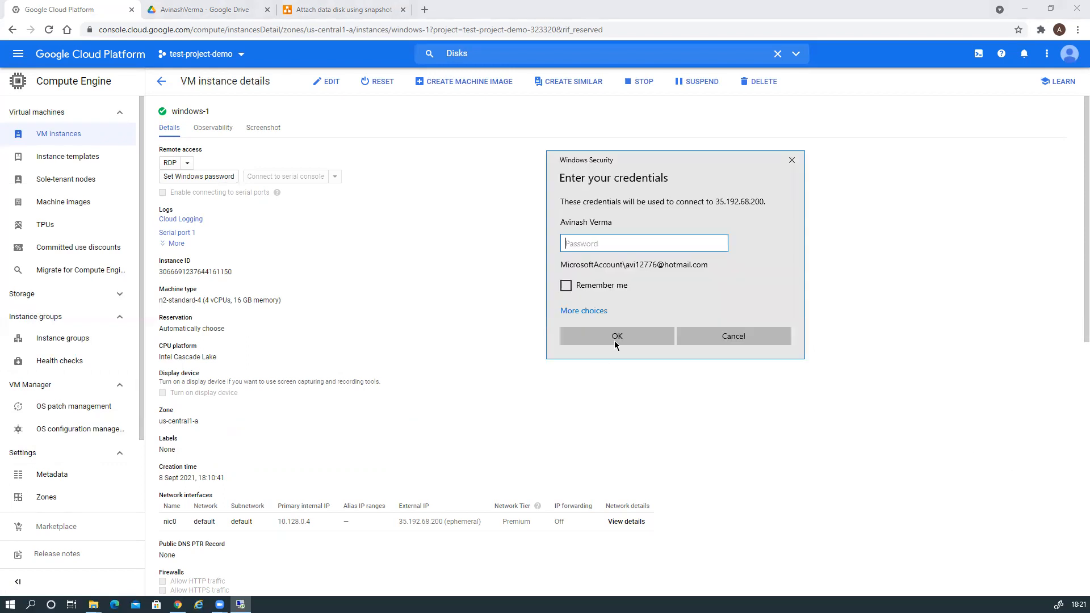
Sign in with a different account's username and the pasted password, accepting the certificate.
left_click(585, 310)
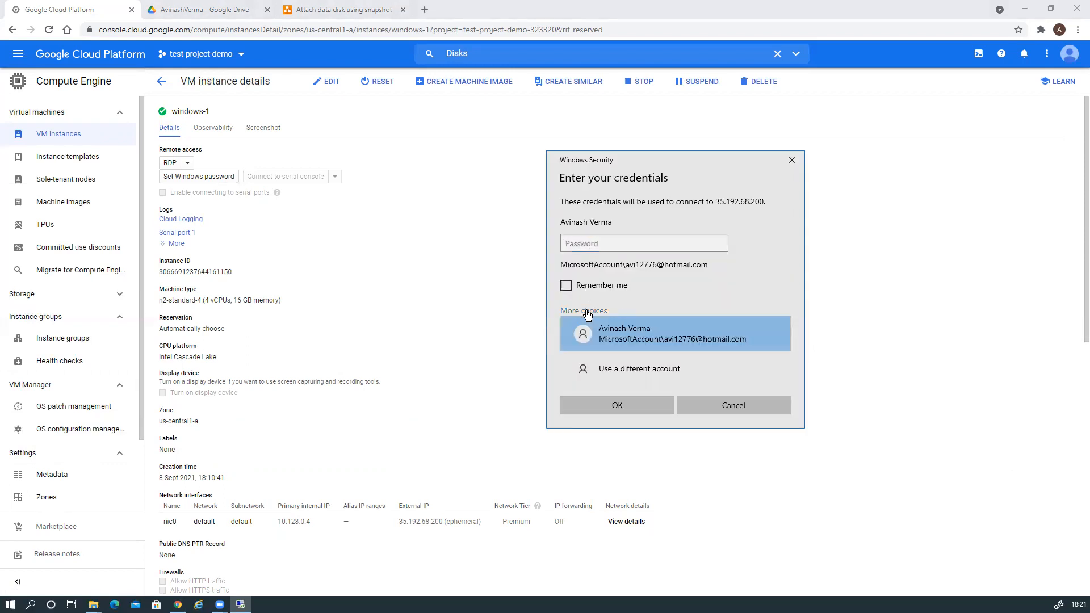
left_click(616, 370)
type("avi12776")
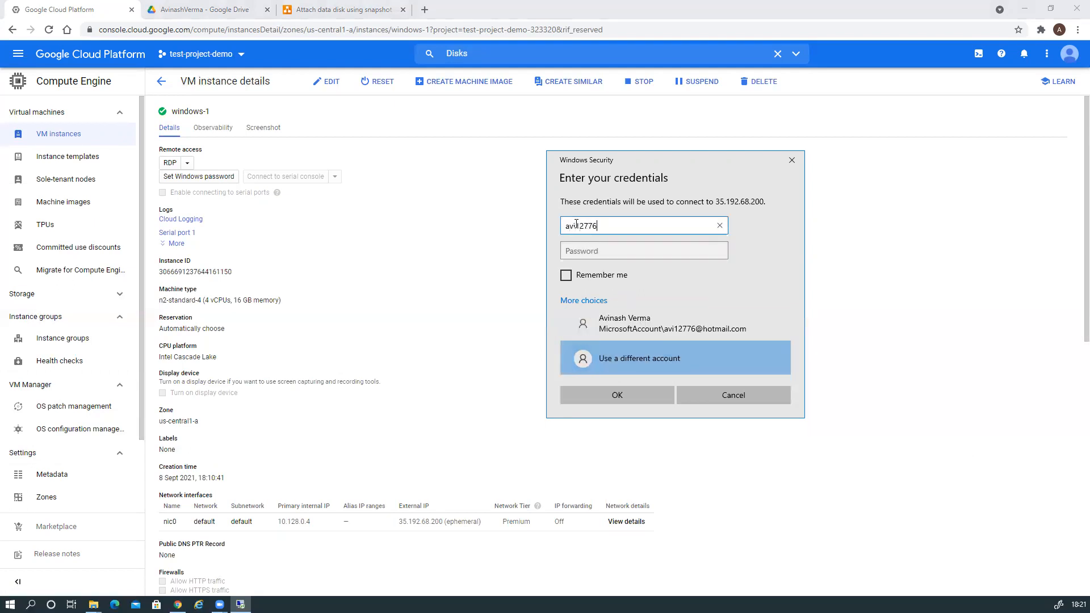
key("Tab")
key("ctrl+v")
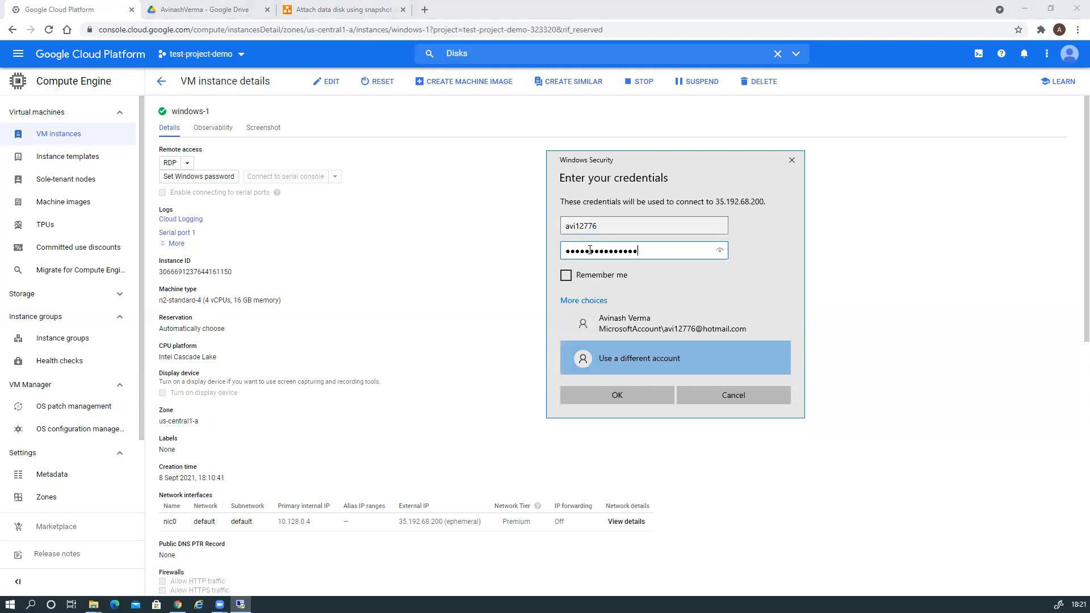
left_click(625, 398)
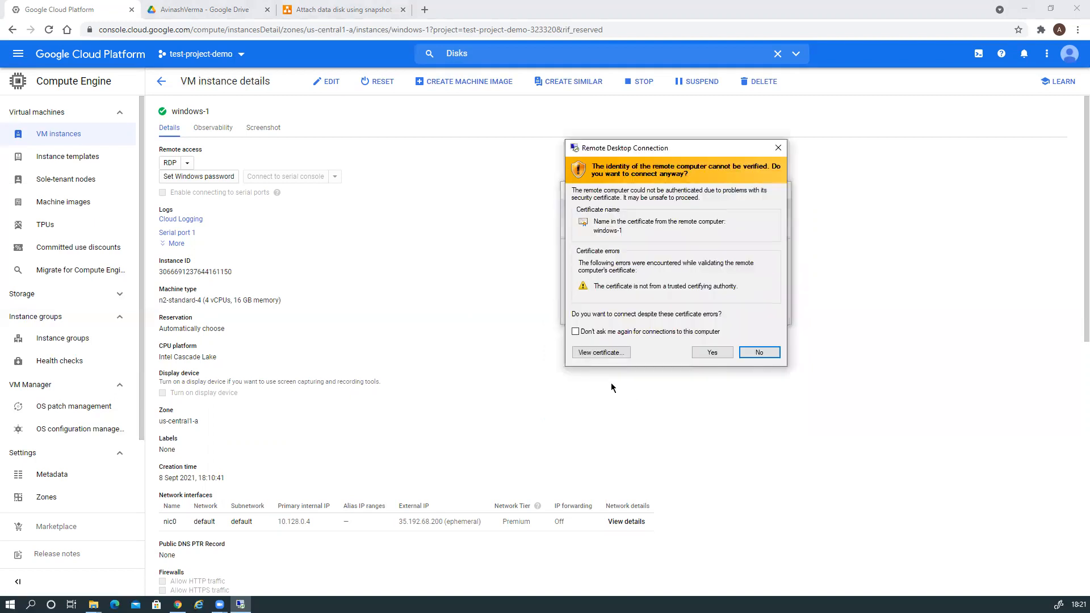
left_click(712, 352)
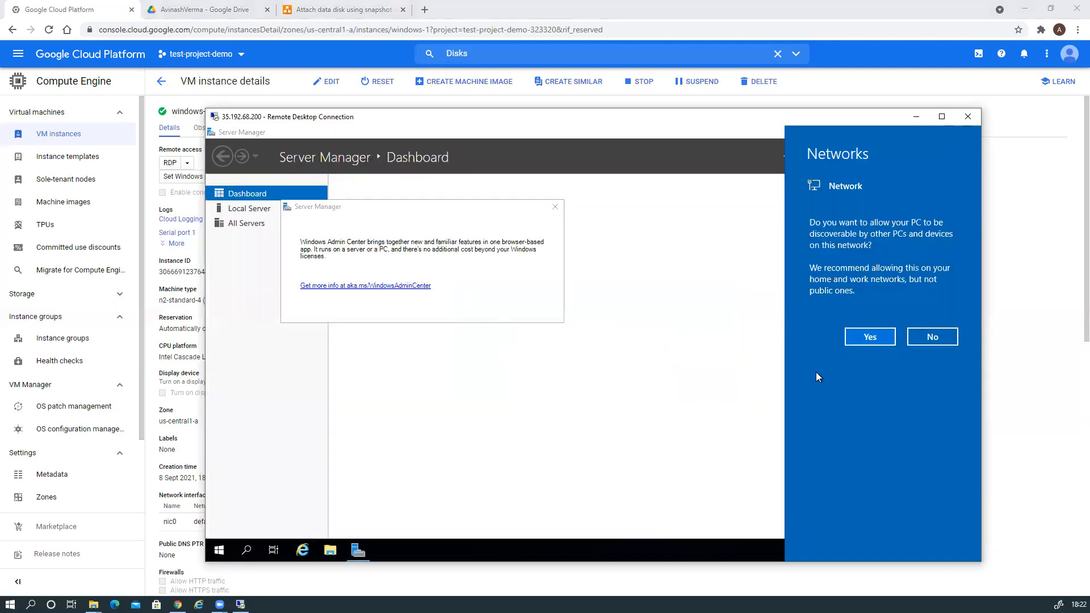
Allow network discovery, open Disk Management via a diskm search, and initialize Disk 1 as GPT.
left_click(877, 339)
left_click(248, 550)
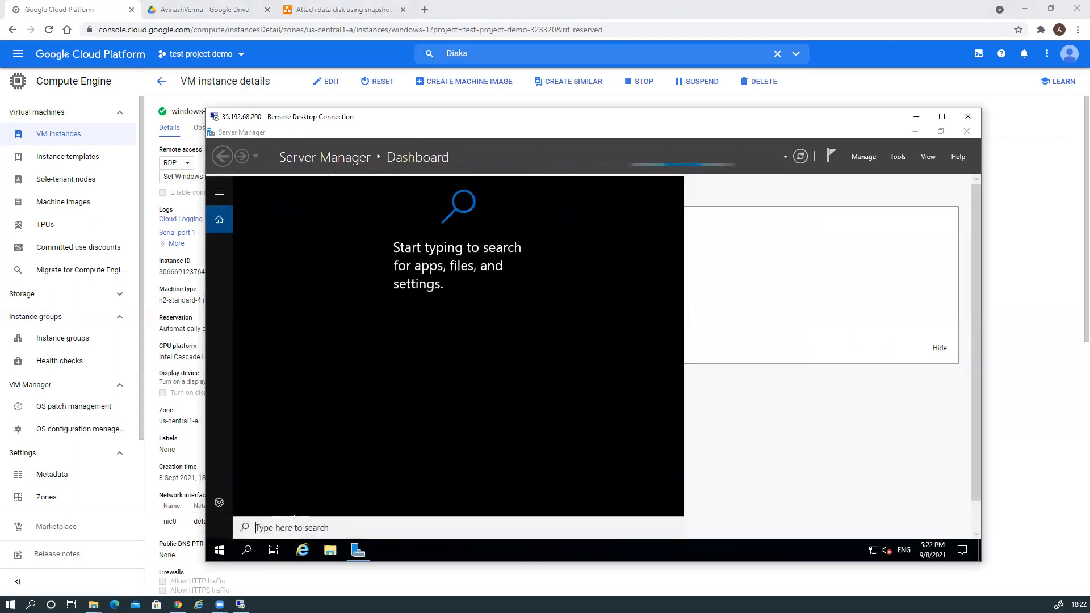
type("diskmgmt")
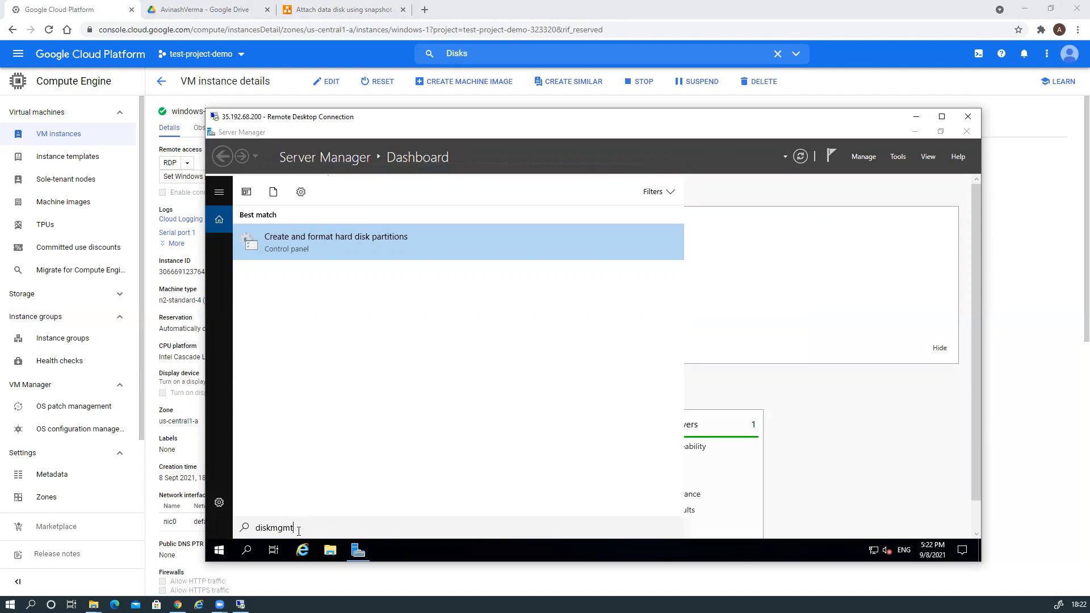
key("Return")
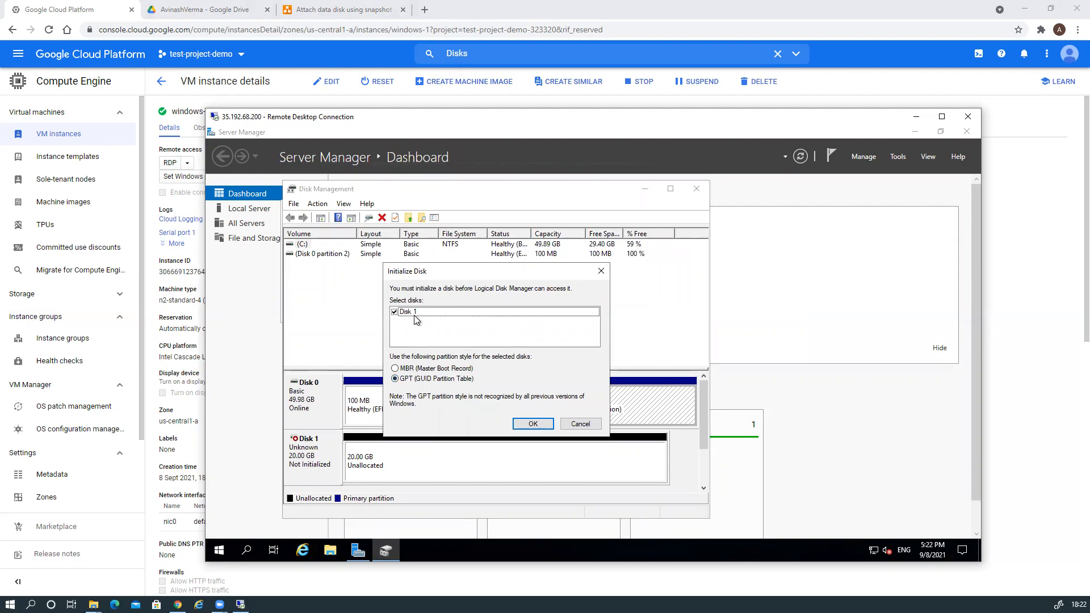
left_click(529, 425)
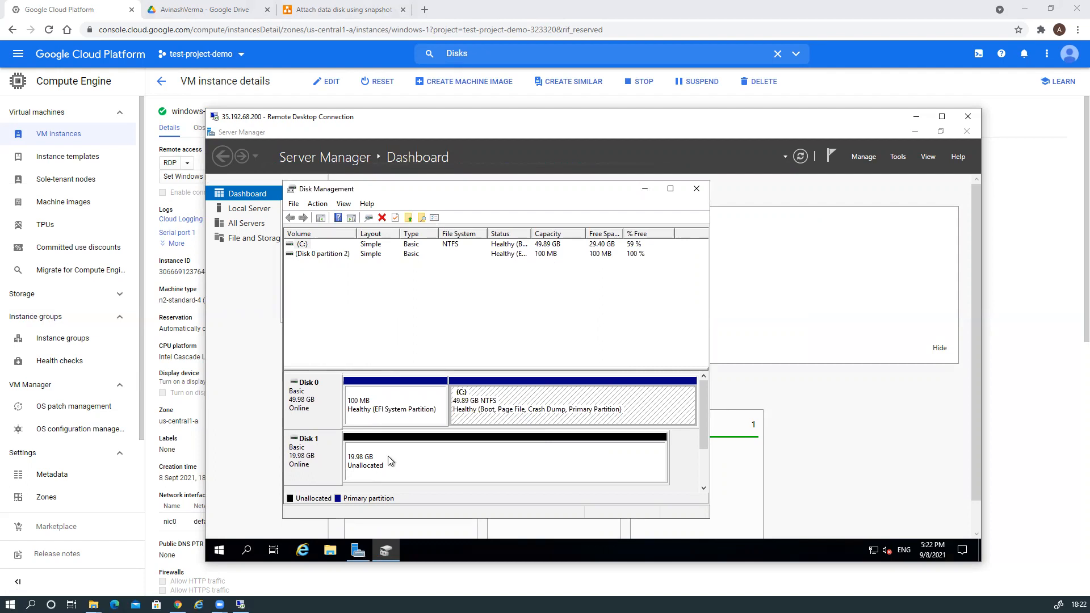
Create a full-size NTFS simple volume D: on Disk 1's unallocated space.
right_click(319, 448)
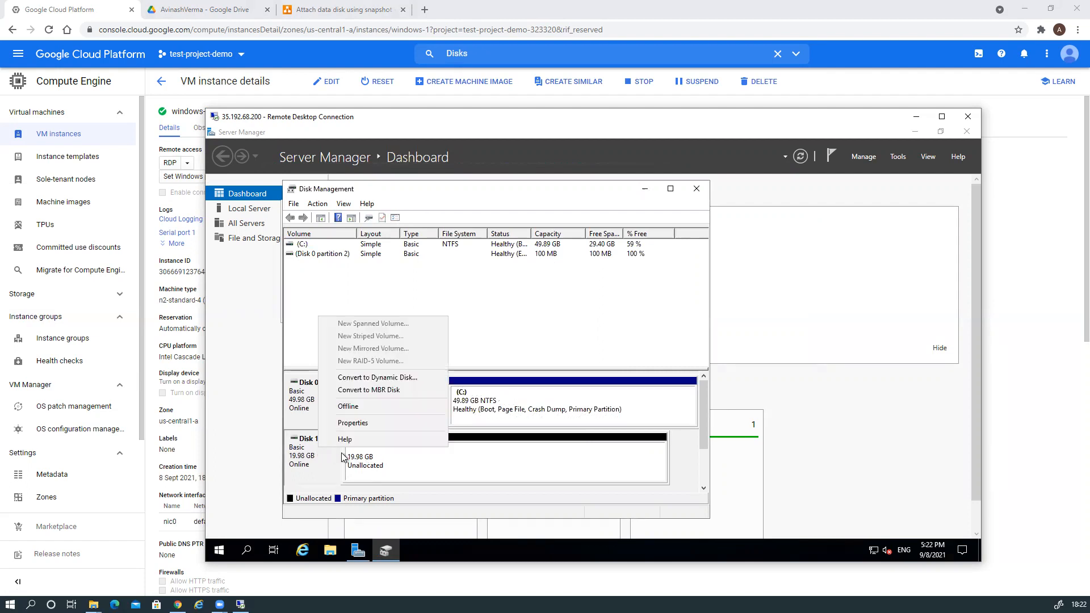
left_click(429, 472)
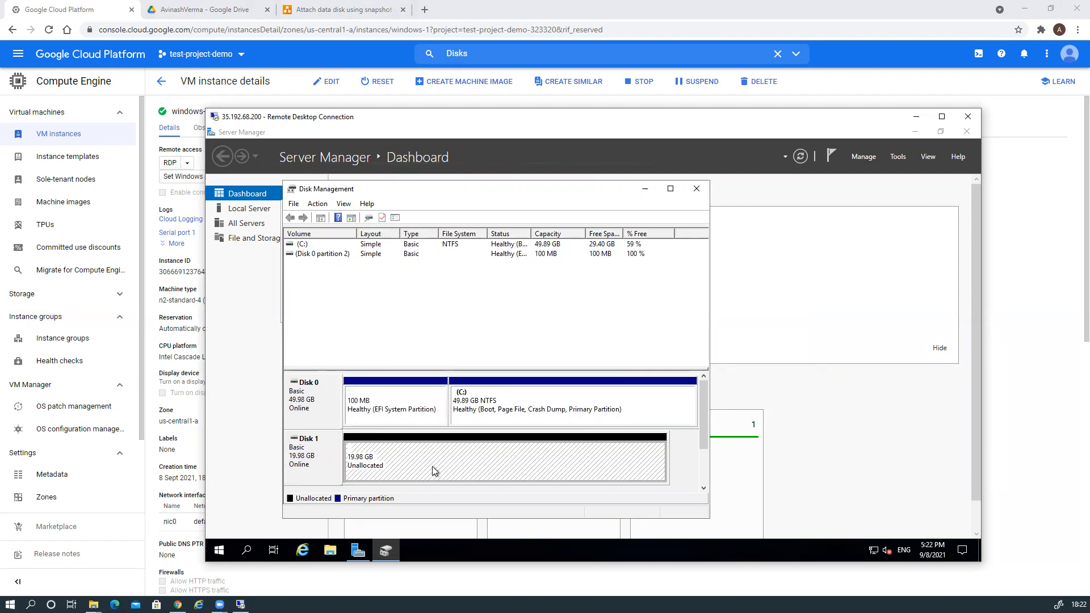
right_click(432, 465)
left_click(497, 376)
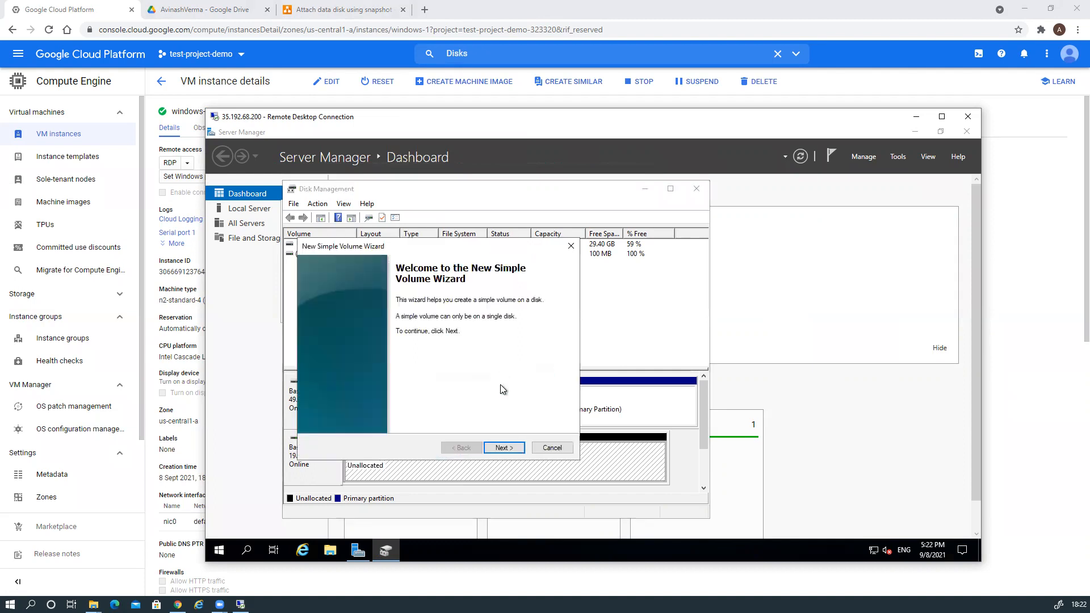
left_click(500, 448)
left_click(502, 449)
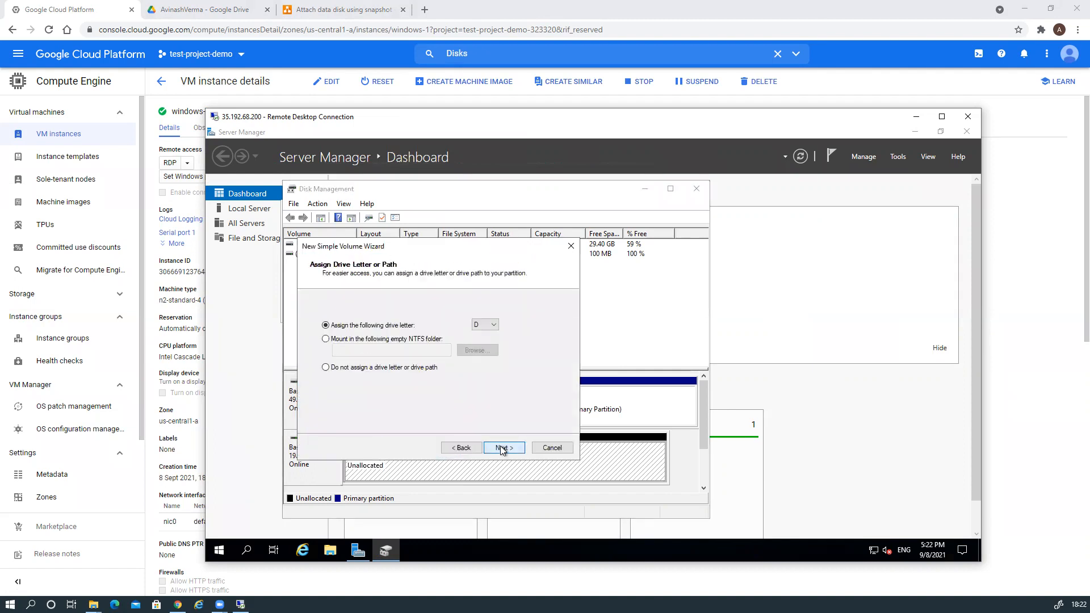
left_click(502, 449)
left_click(502, 449)
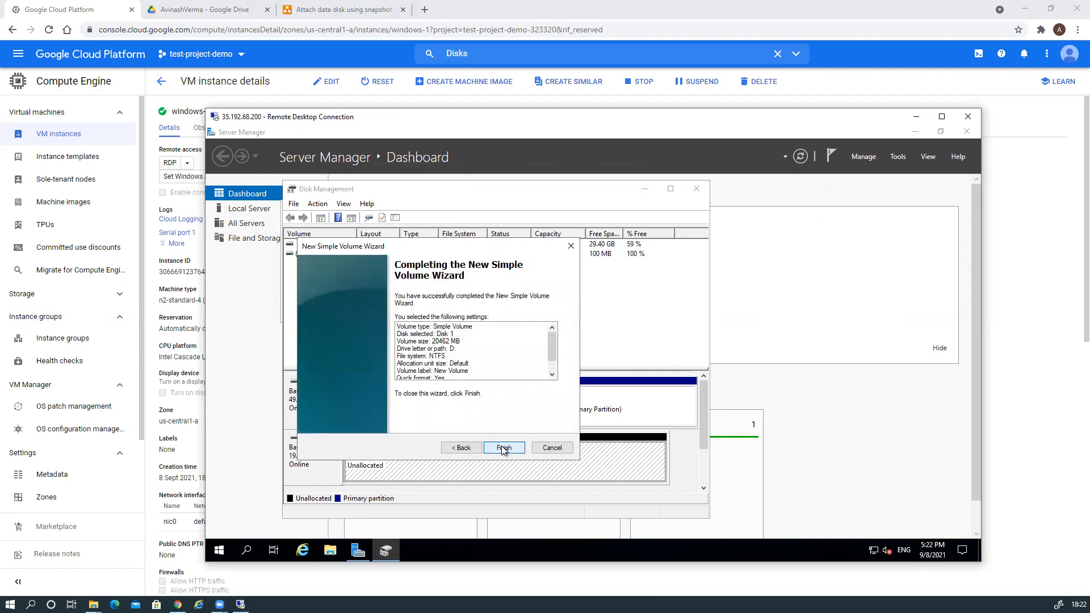
left_click(502, 449)
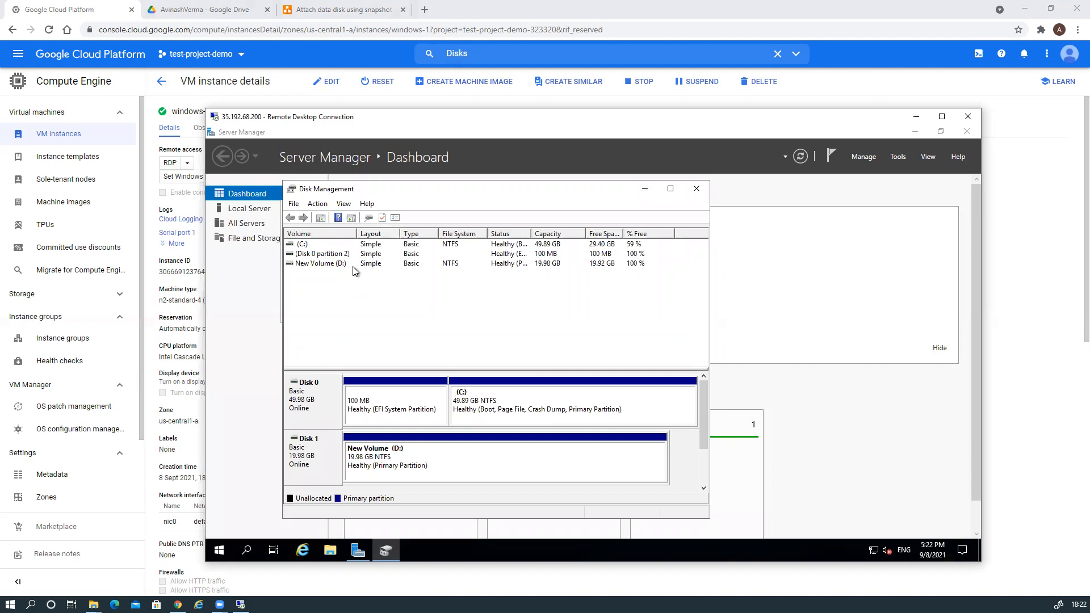
left_click(728, 264)
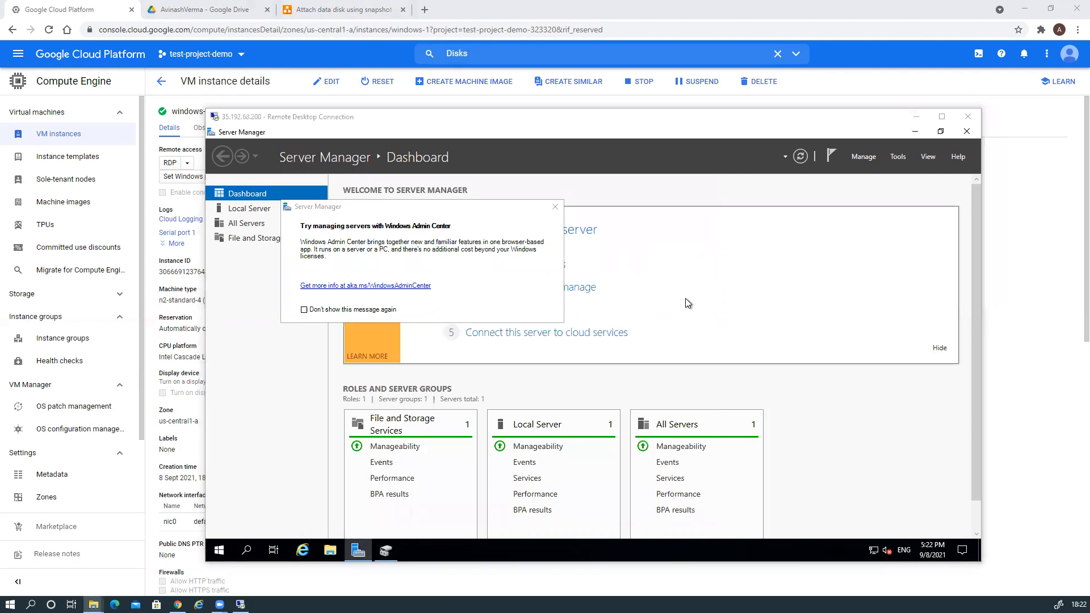
Open the New Volume (D:) drive on the remote server and create a folder named Data 1.
left_click(668, 290)
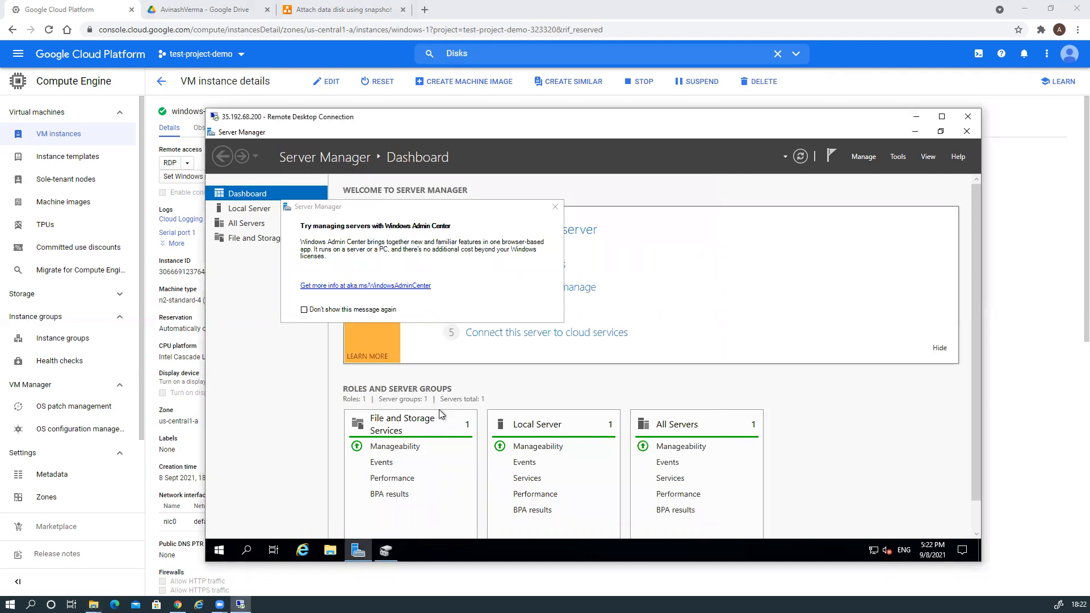
left_click(331, 551)
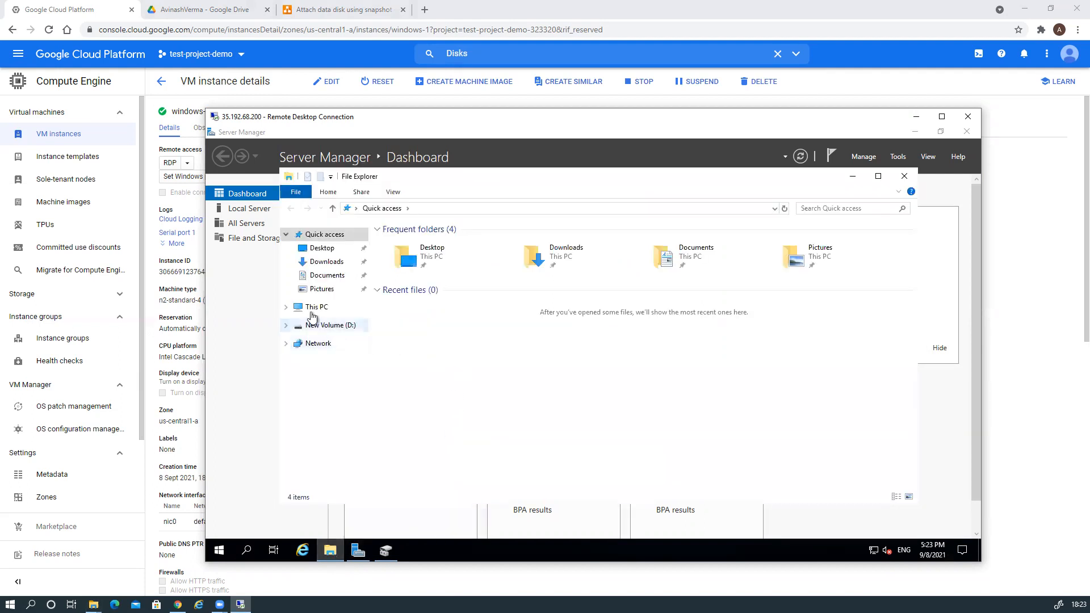
left_click(312, 308)
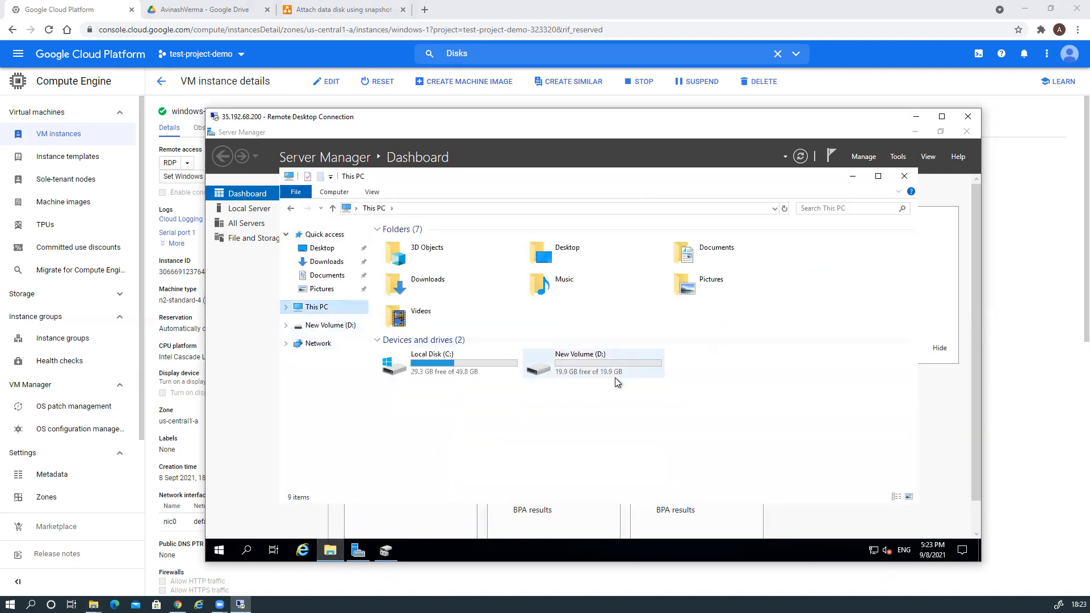
double_click(580, 359)
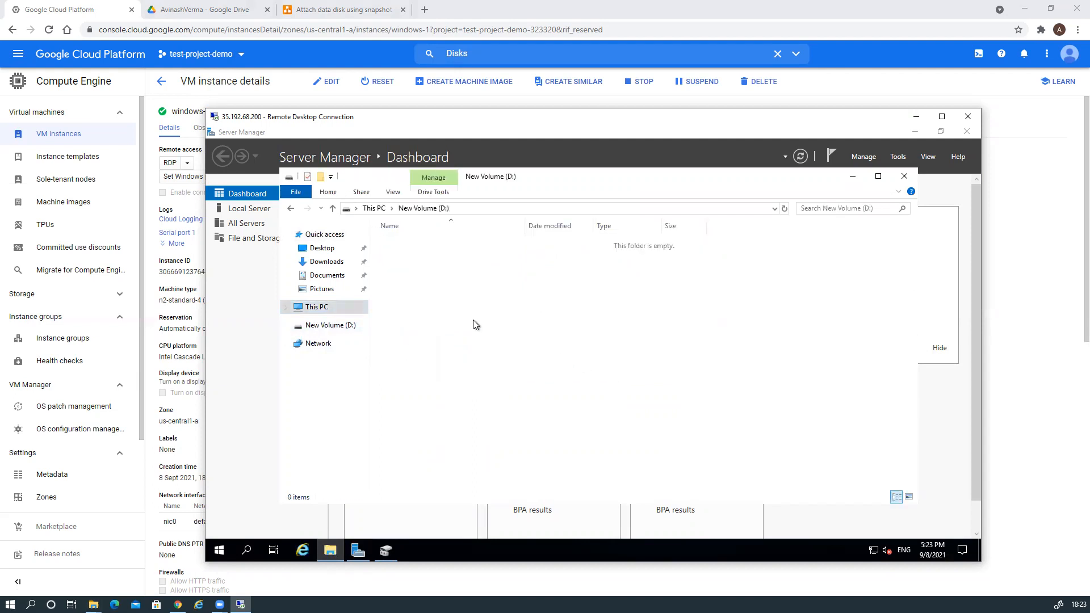
right_click(465, 290)
mouse_move(529, 412)
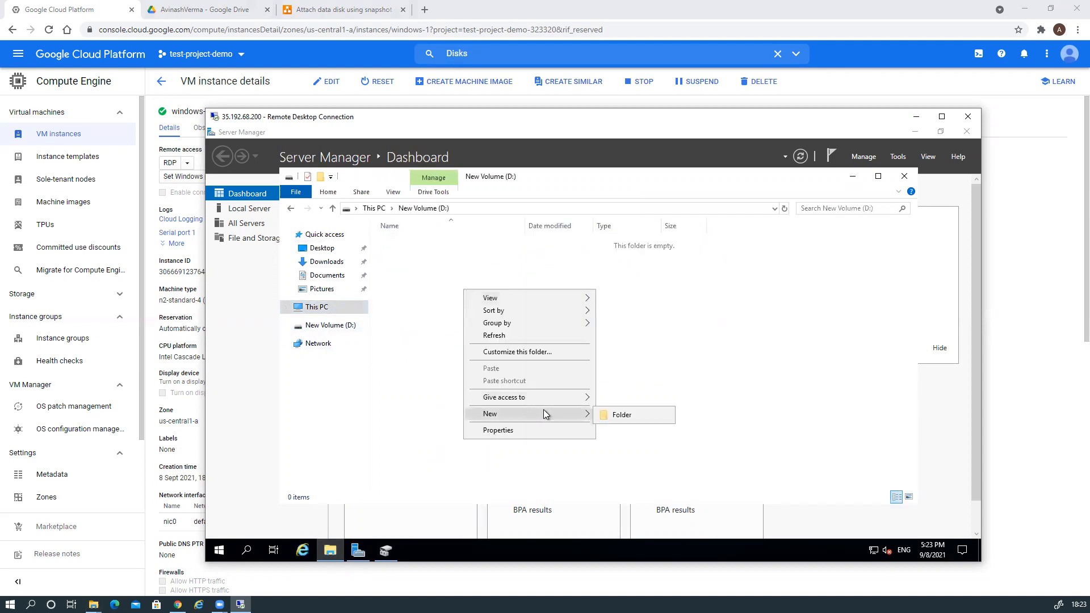
left_click(620, 415)
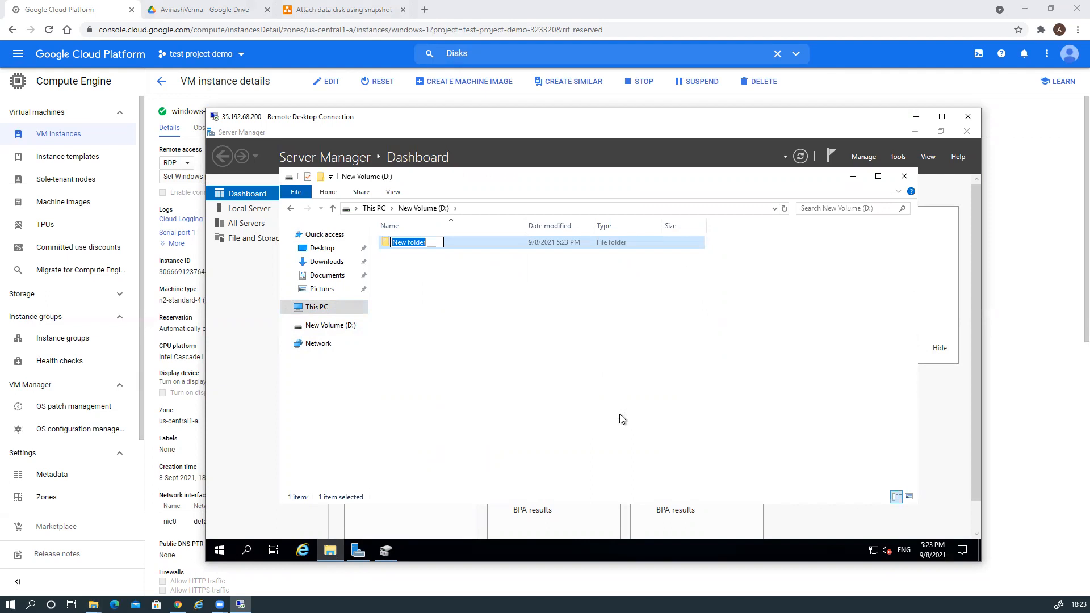
type("Data 1")
key("Return")
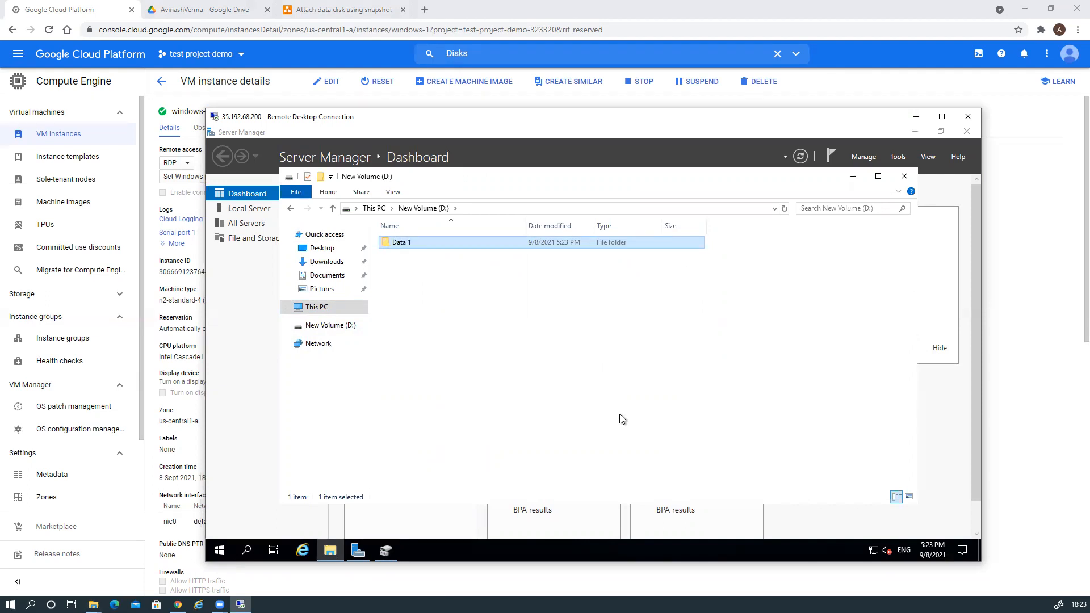
Add two more folders on D:, named Data 2 and Data 3.
right_click(509, 321)
mouse_move(553, 457)
left_click(664, 460)
type("Data 2")
key("Return")
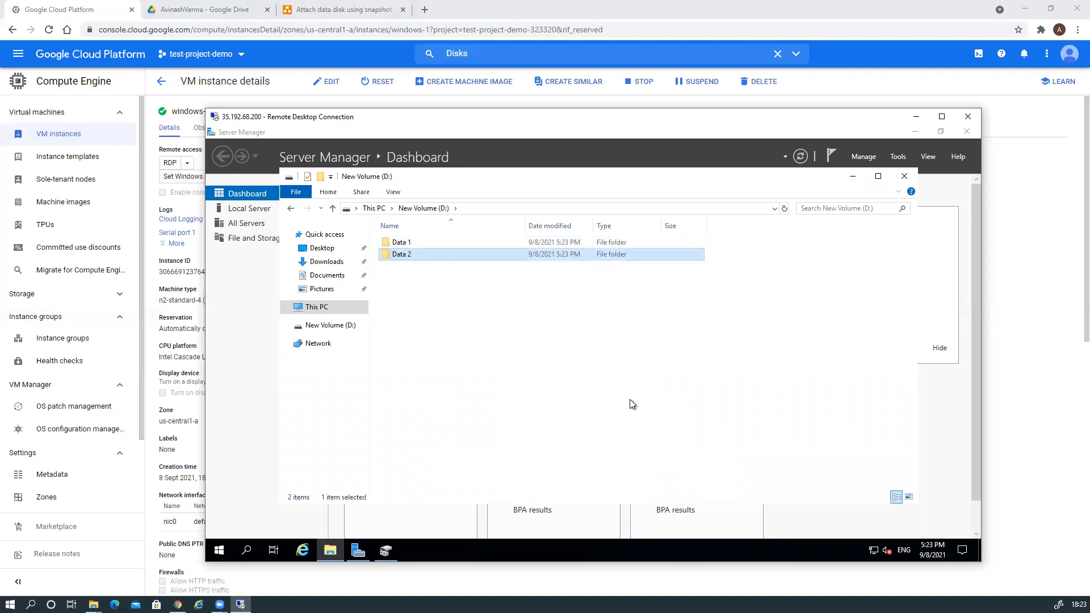
right_click(455, 339)
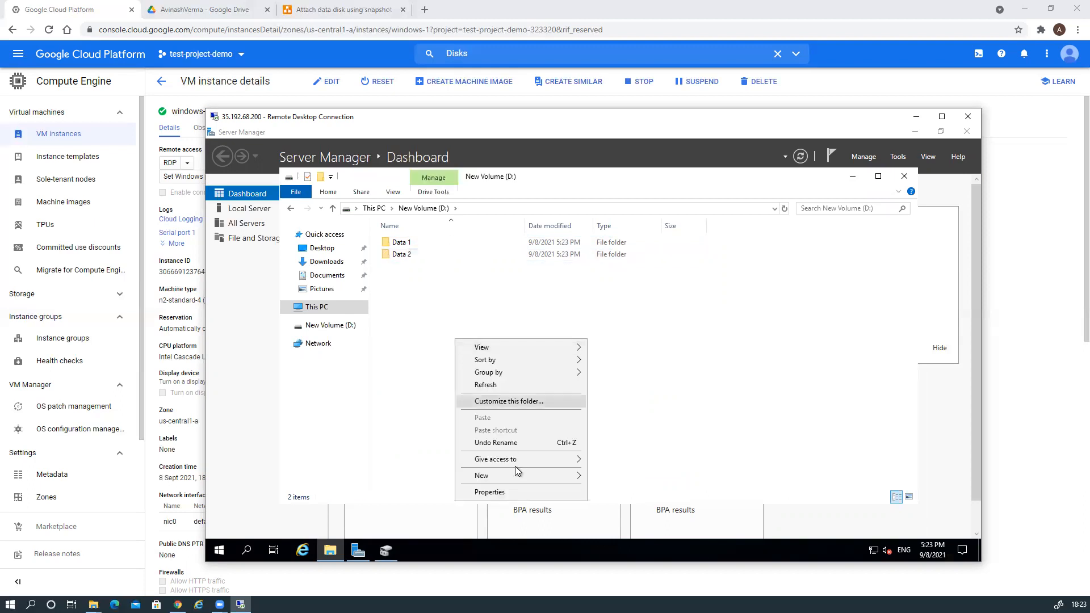
mouse_move(515, 474)
left_click(612, 477)
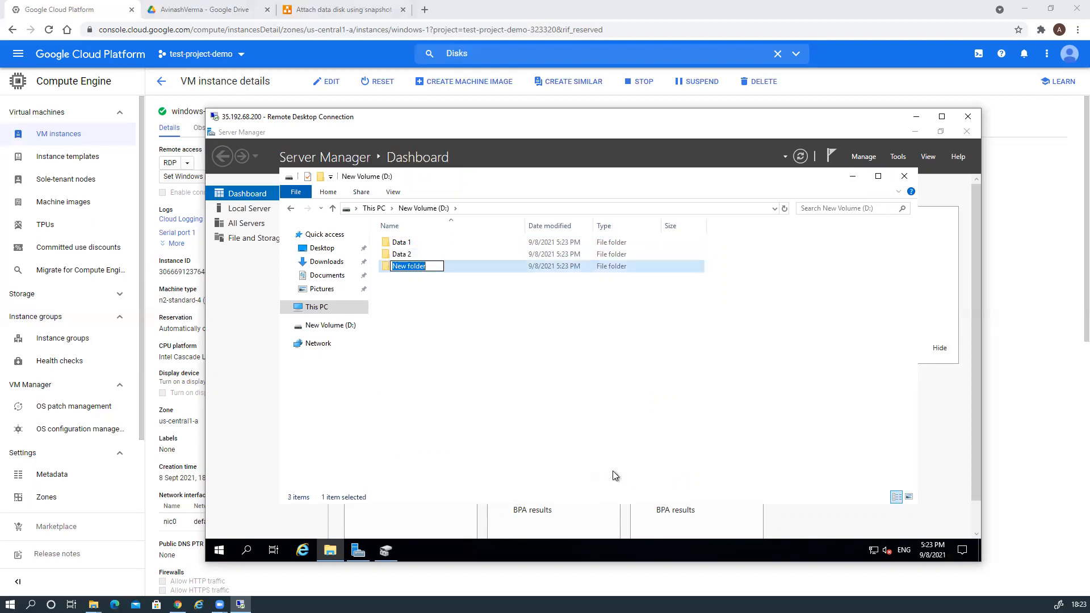
type("Data 3")
key("Return")
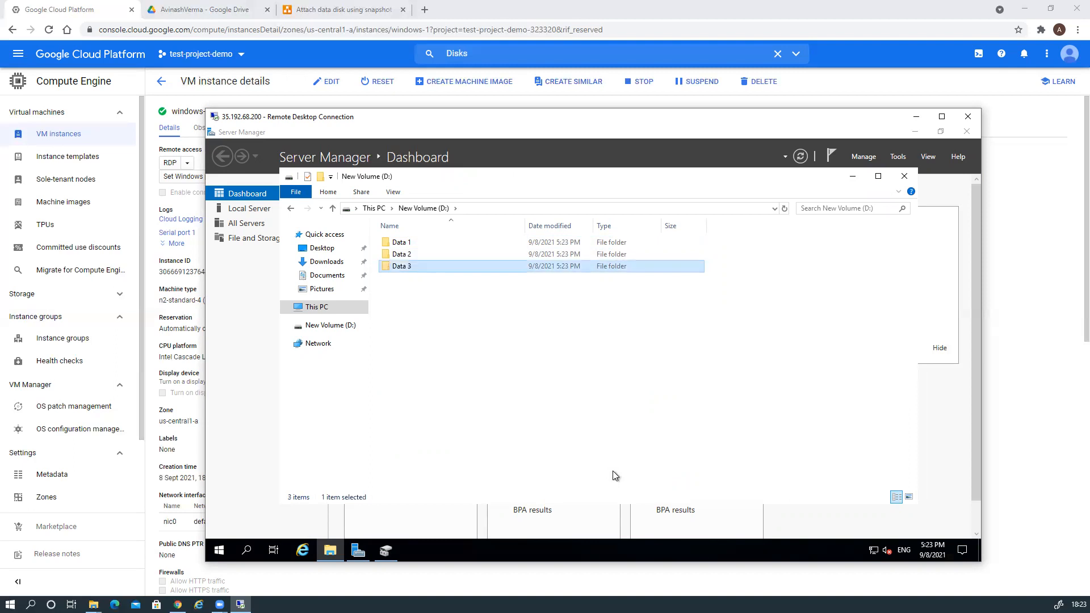
left_click(499, 319)
right_click(499, 319)
Inside Data 1, create a New Text Document with the default name.
mouse_move(584, 457)
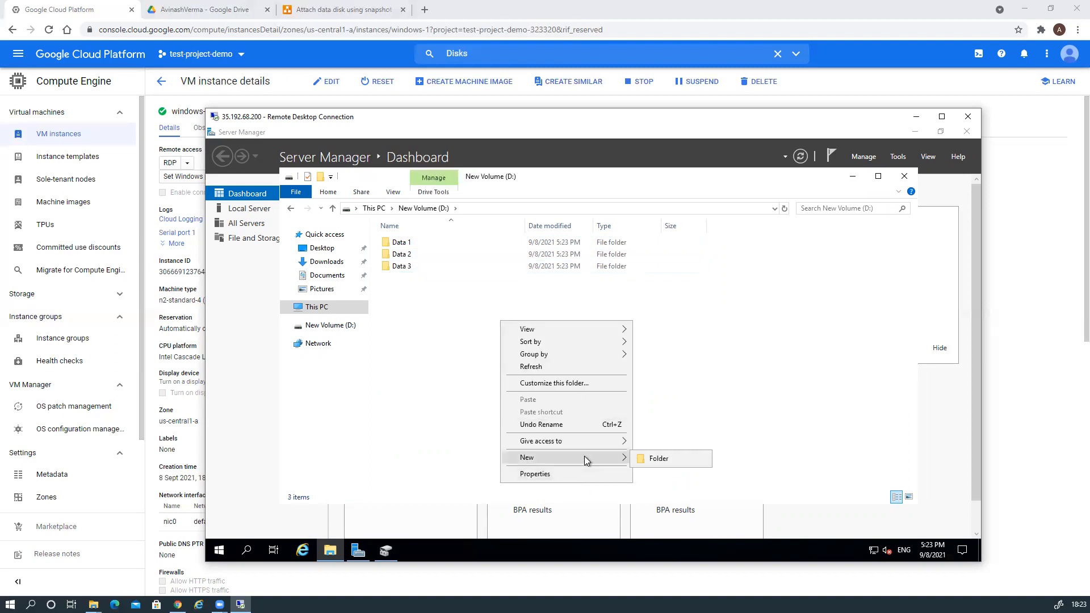
double_click(409, 244)
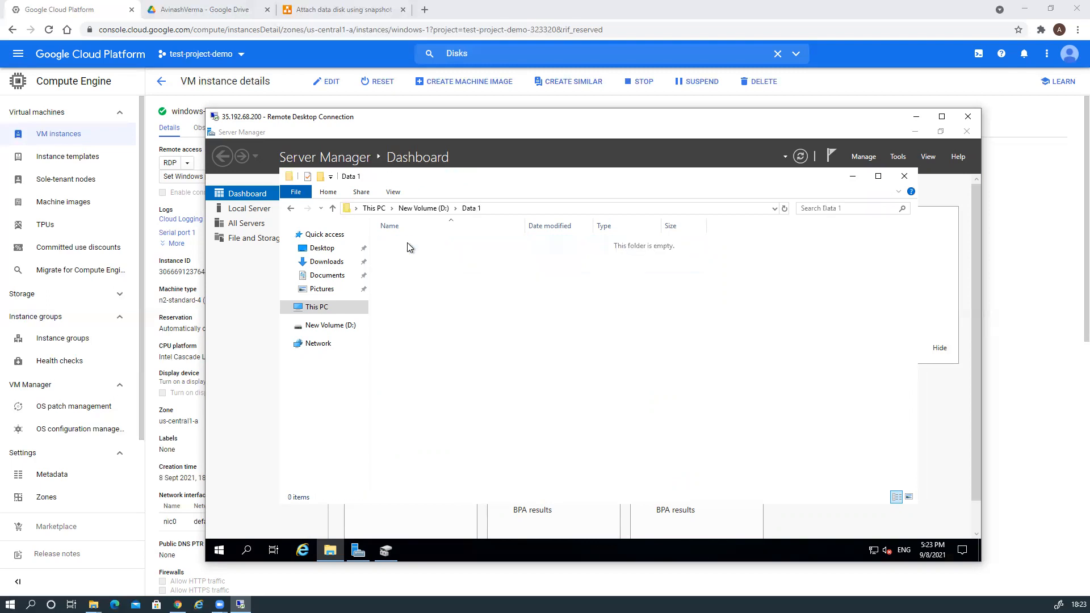
right_click(443, 291)
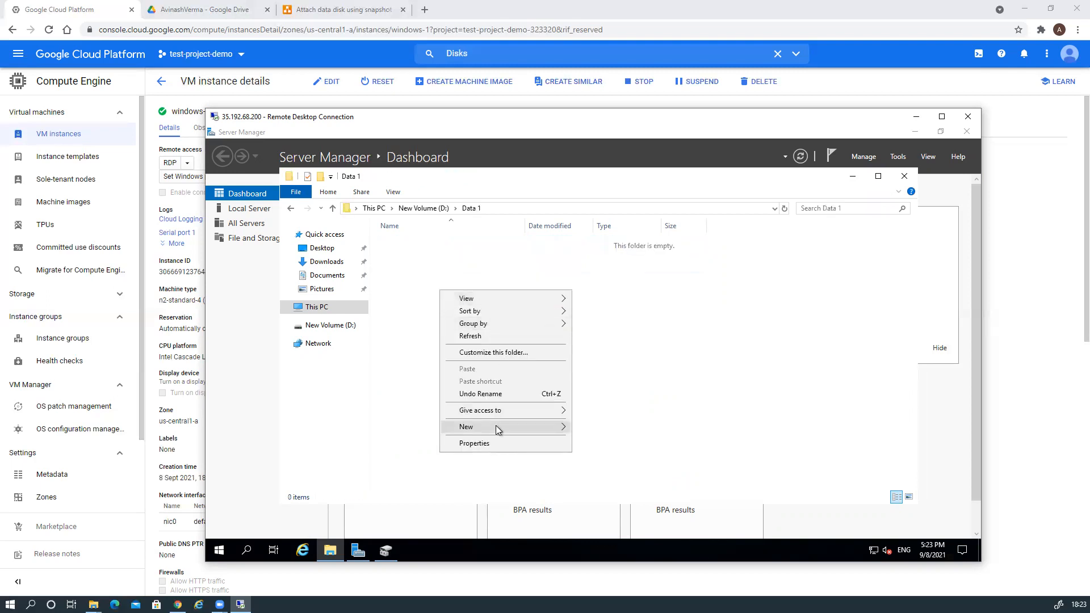
mouse_move(496, 426)
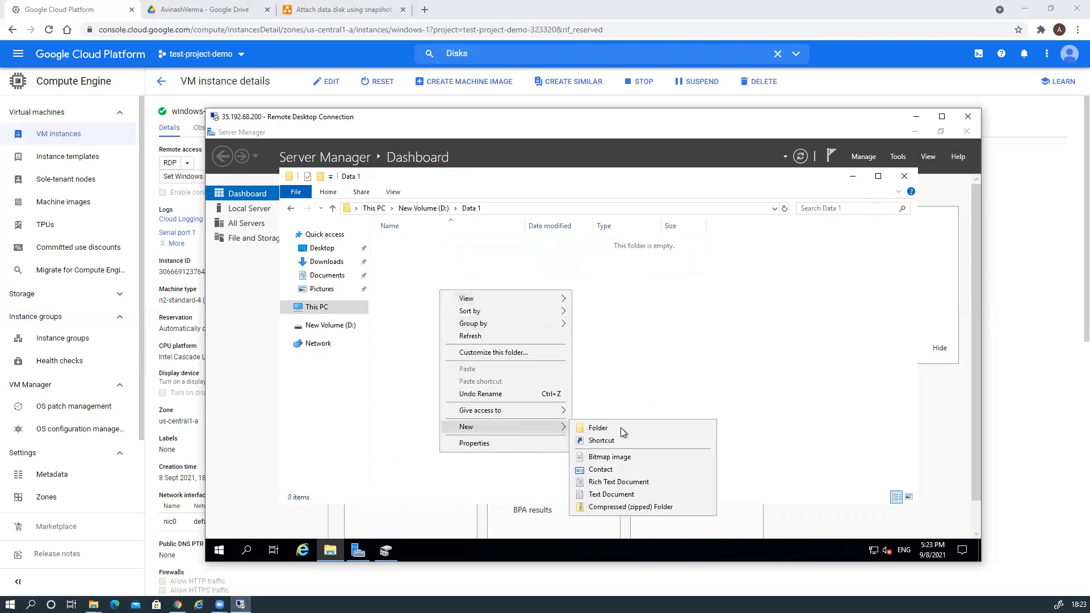
left_click(621, 497)
left_click(488, 336)
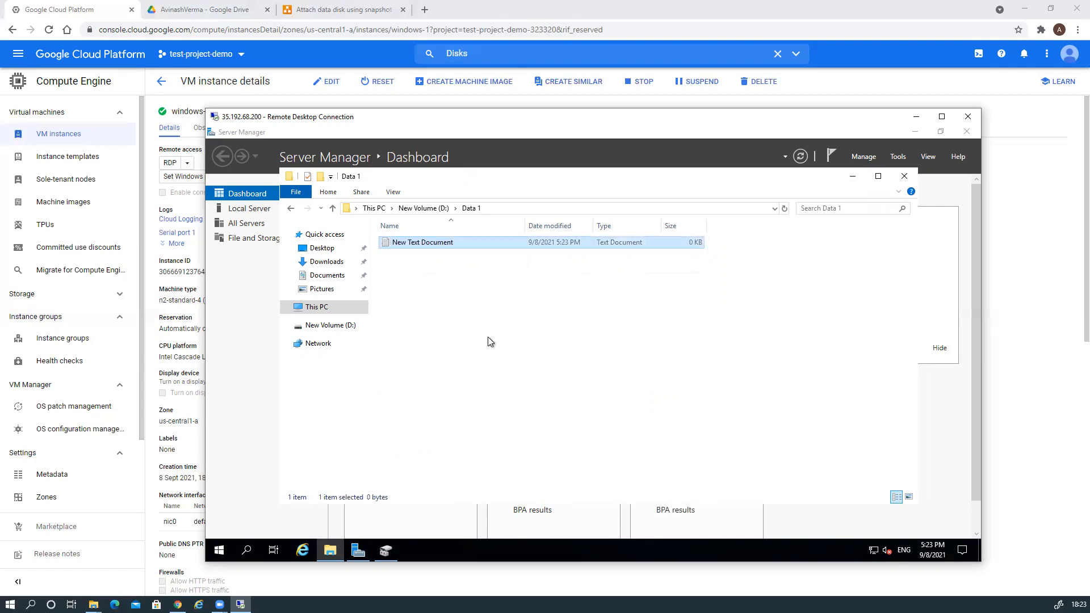
left_click(409, 252)
Write 'This is test' in the document, save it, and close the folder window.
double_click(409, 244)
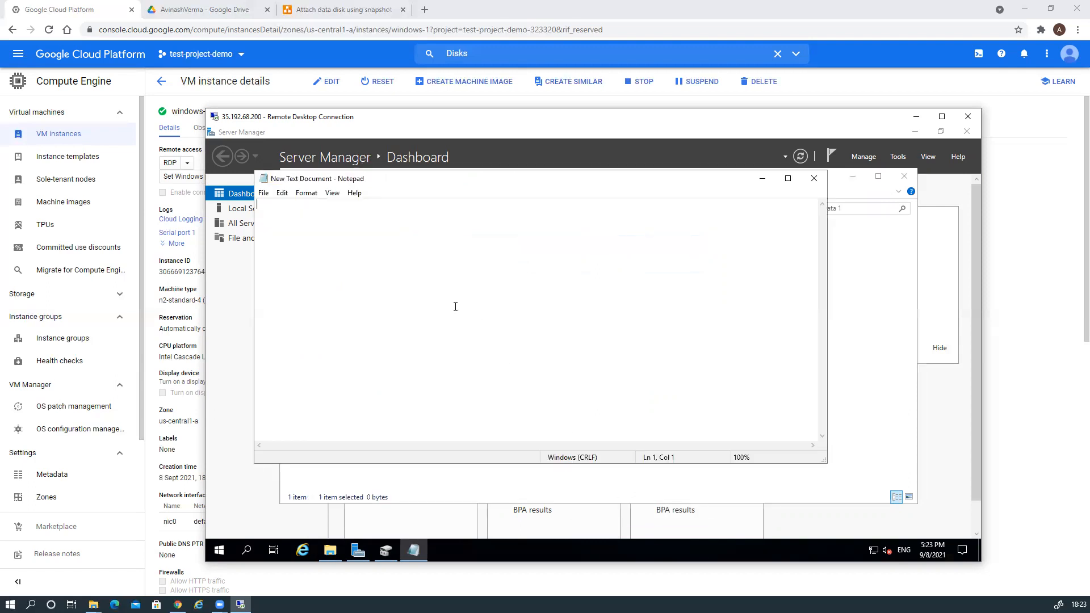
type("This is test")
left_click(815, 178)
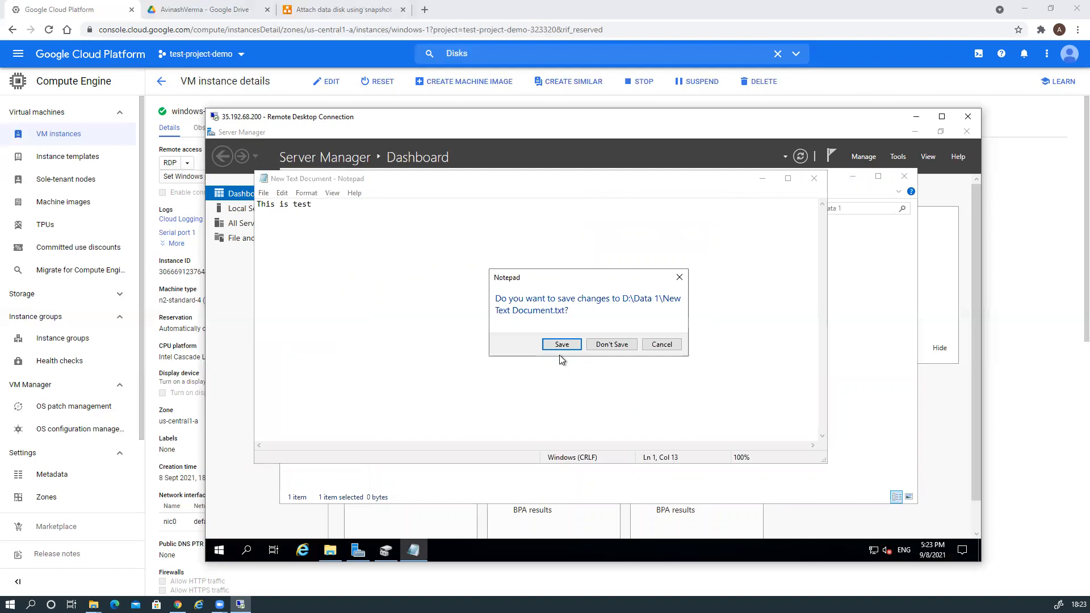
left_click(559, 345)
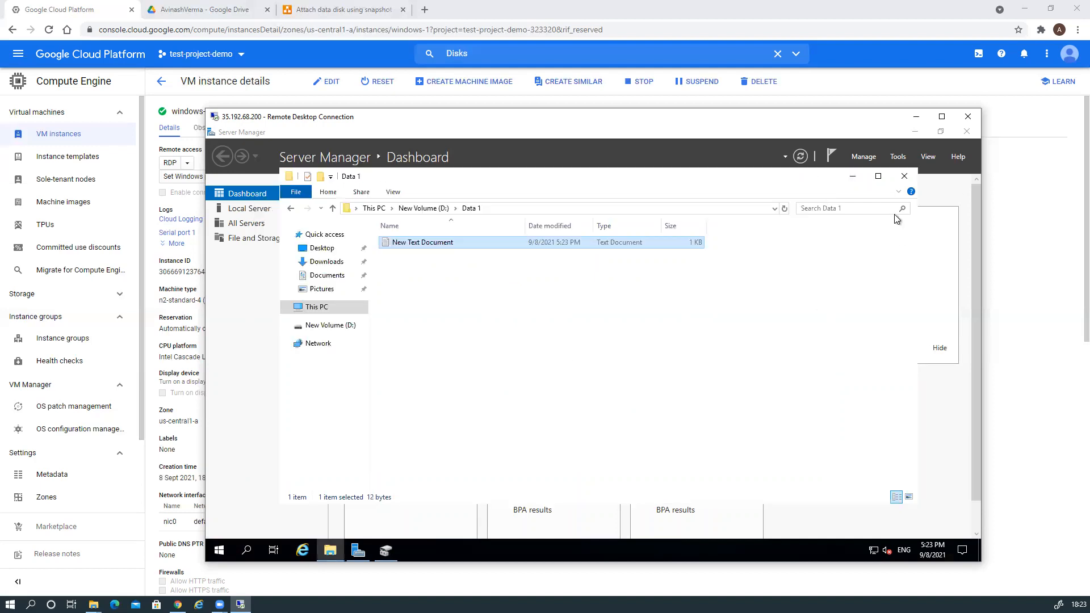
left_click(905, 177)
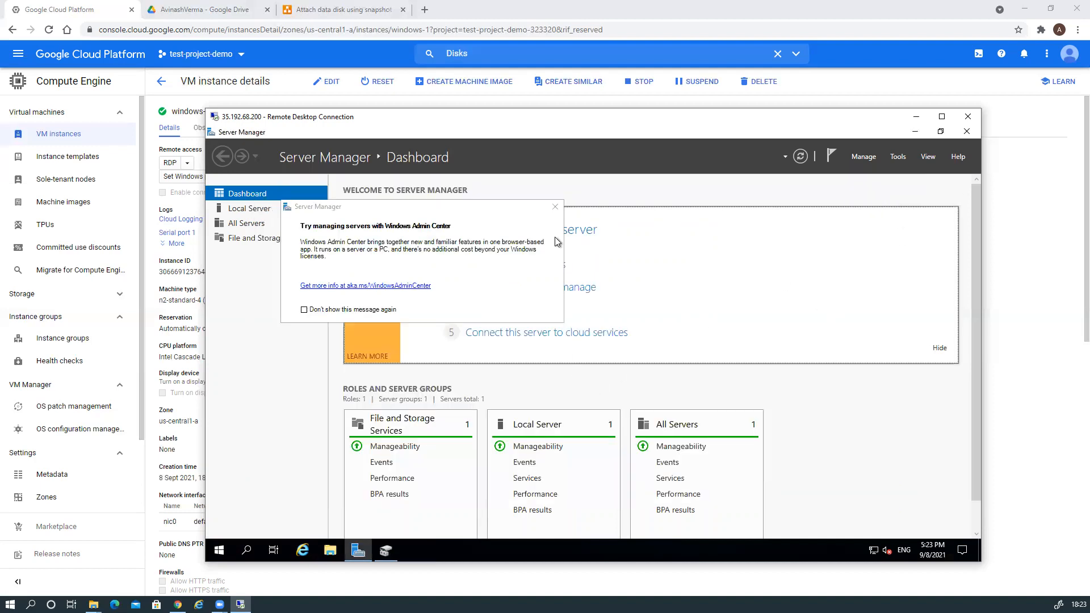
Dismiss the Admin Center notice, show D:\Data 1 with its text file, then switch back to Chrome.
left_click(555, 208)
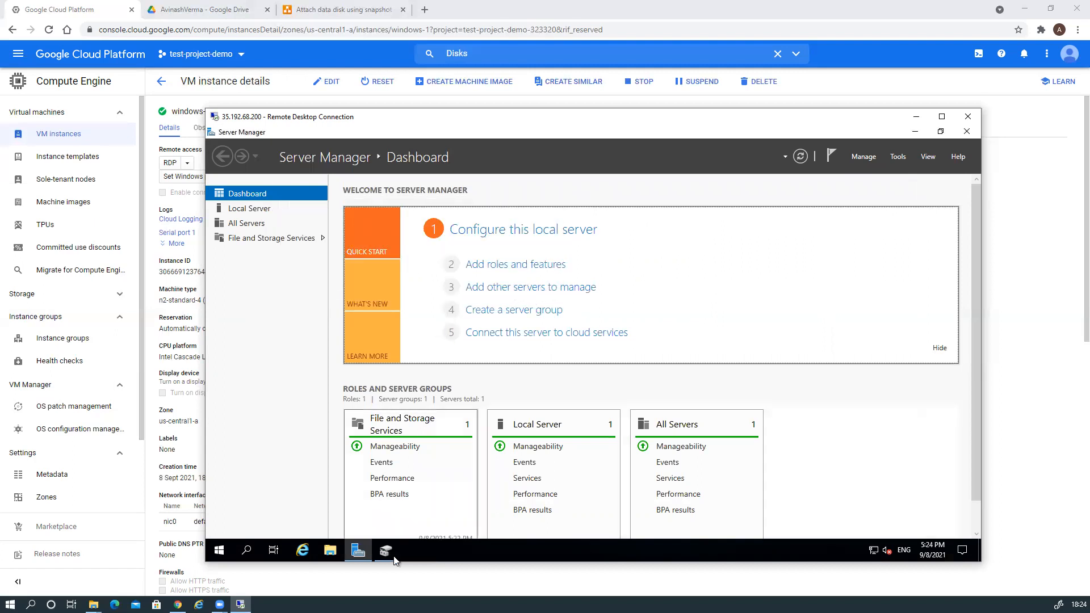
left_click(331, 550)
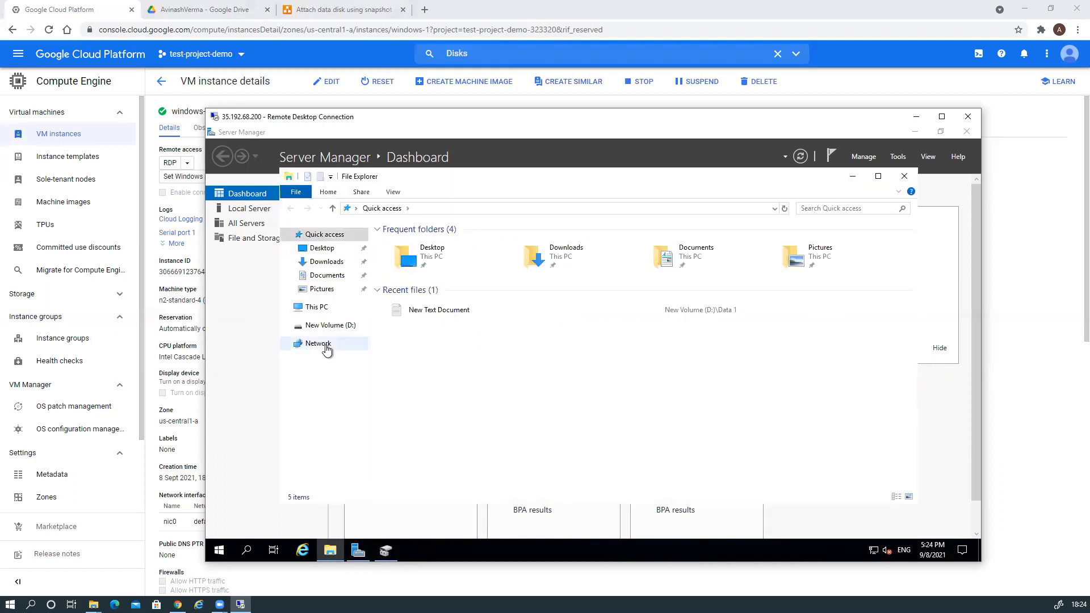
left_click(328, 324)
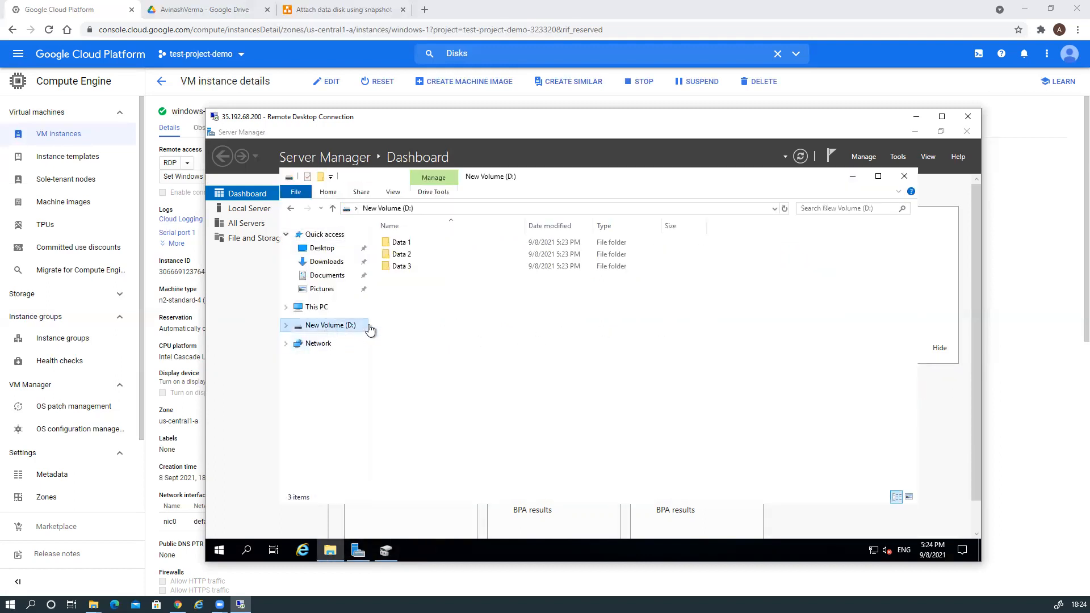
double_click(399, 243)
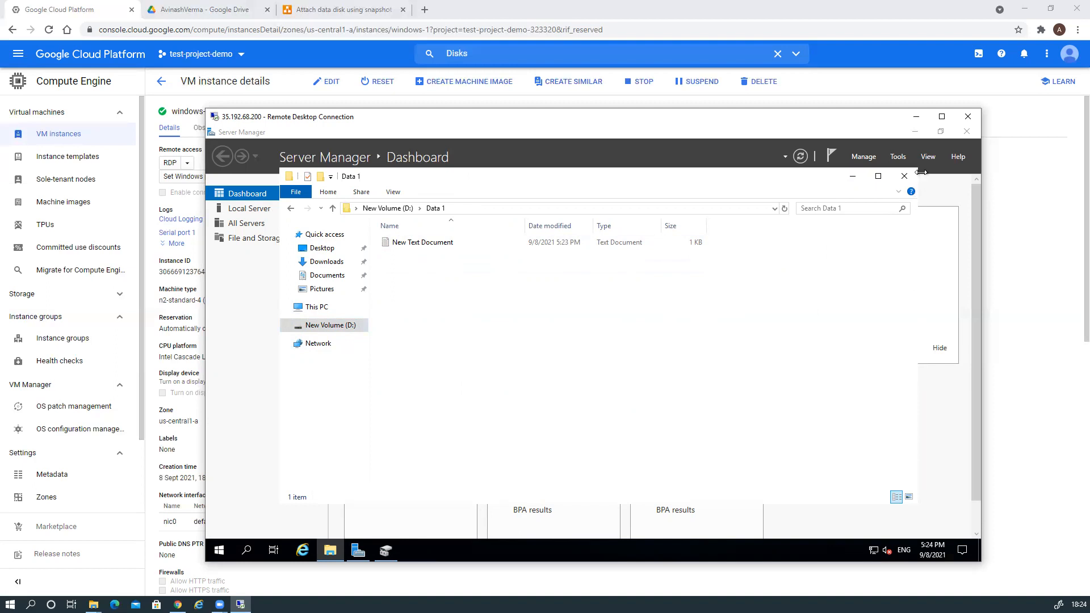
left_click(1015, 179)
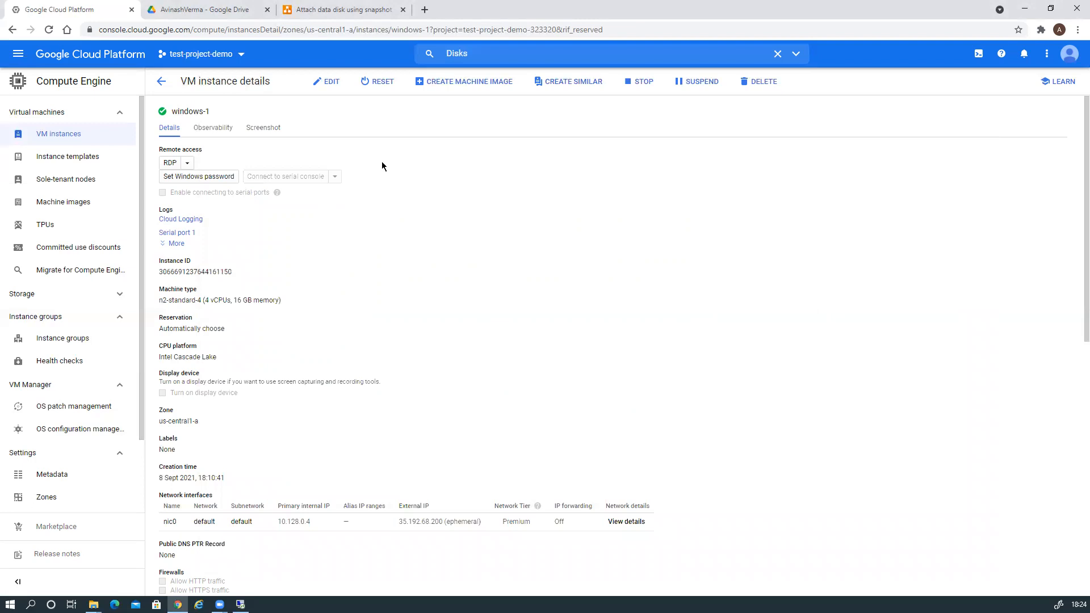
Go to the Disks page and choose Create snapshot from disk-2's Actions menu.
left_click(460, 53)
left_click(470, 114)
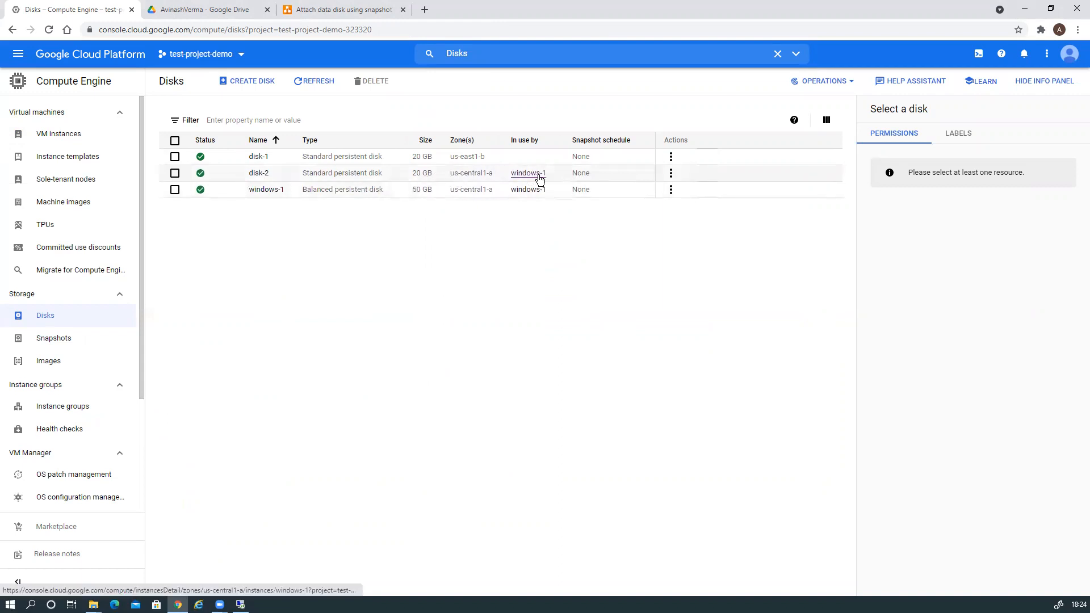
left_click(671, 174)
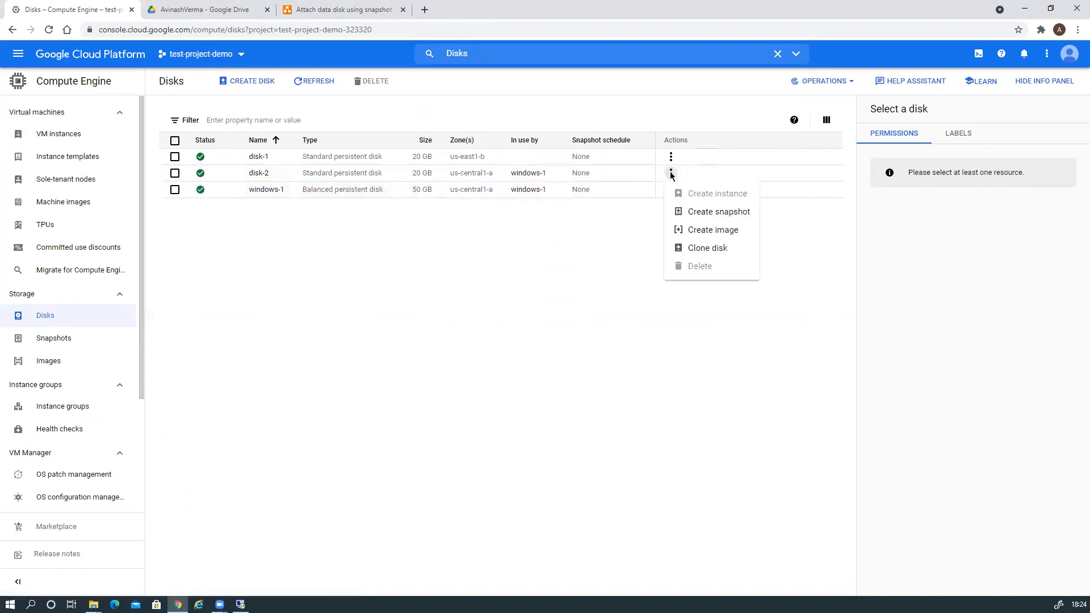
left_click(709, 214)
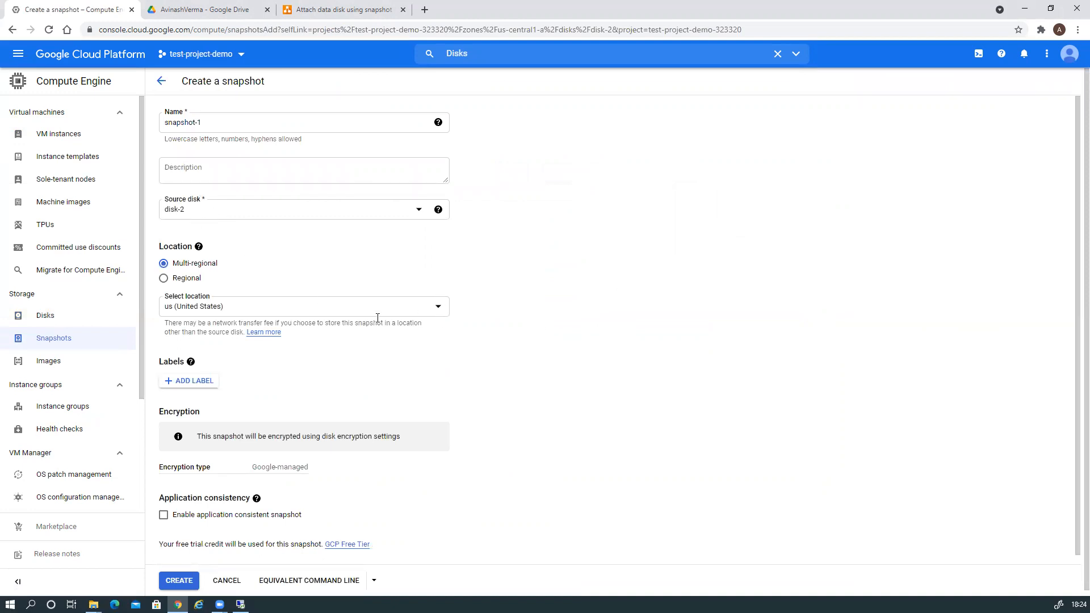
Create snapshot-1 with regional location us-central1 (Iowa), then go back to the Disks list.
left_click(165, 281)
scroll(397, 324, "down", 1)
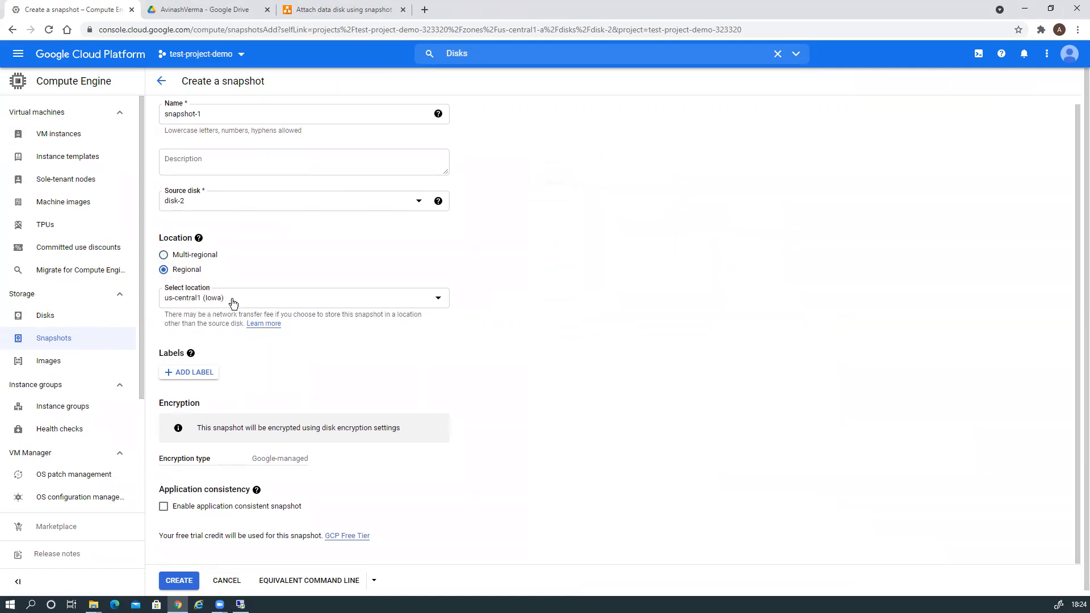
scroll(602, 301, "down", 1)
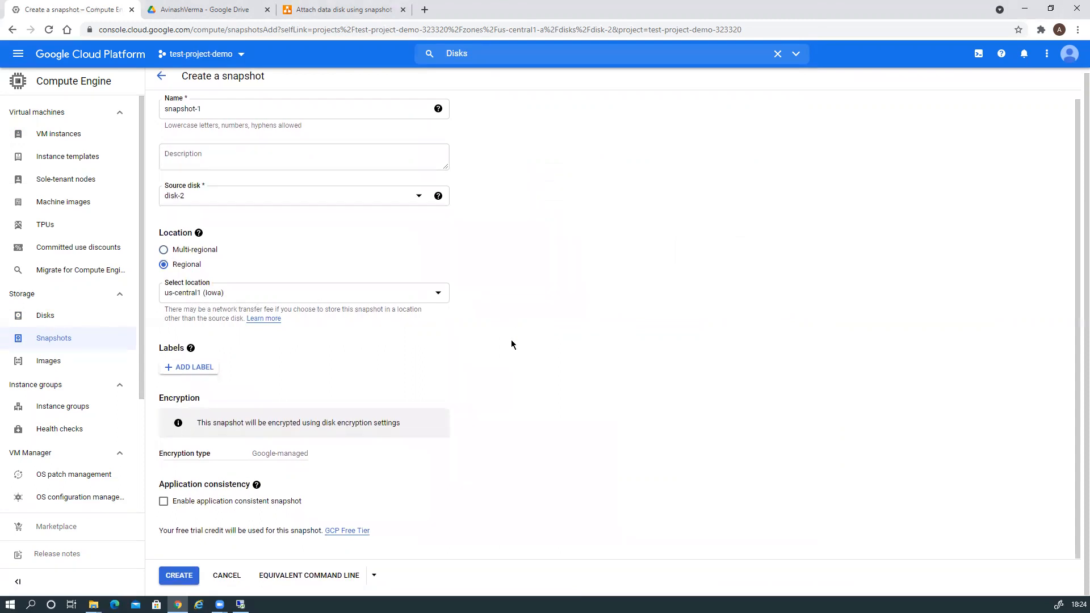
left_click(177, 576)
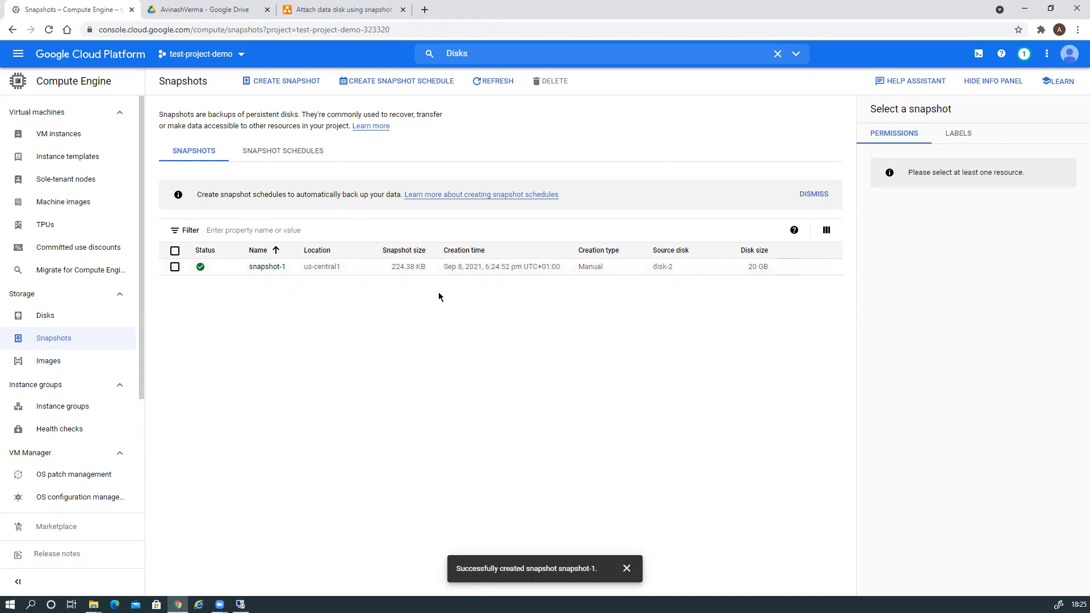
left_click(67, 318)
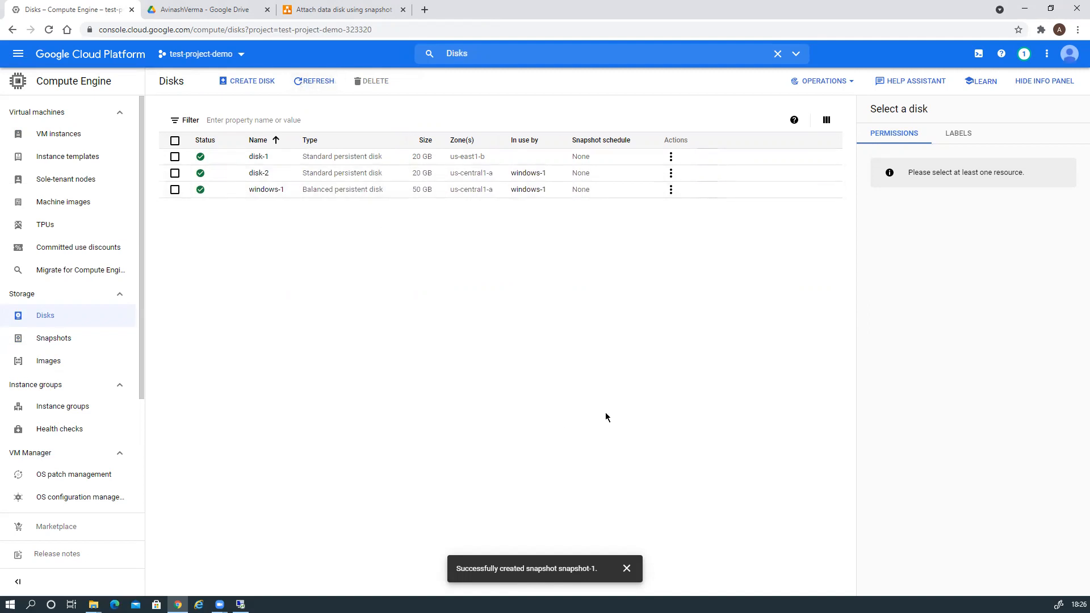
Open Data 2 on the D: drive and create a folder named Child1 inside it.
left_click(240, 604)
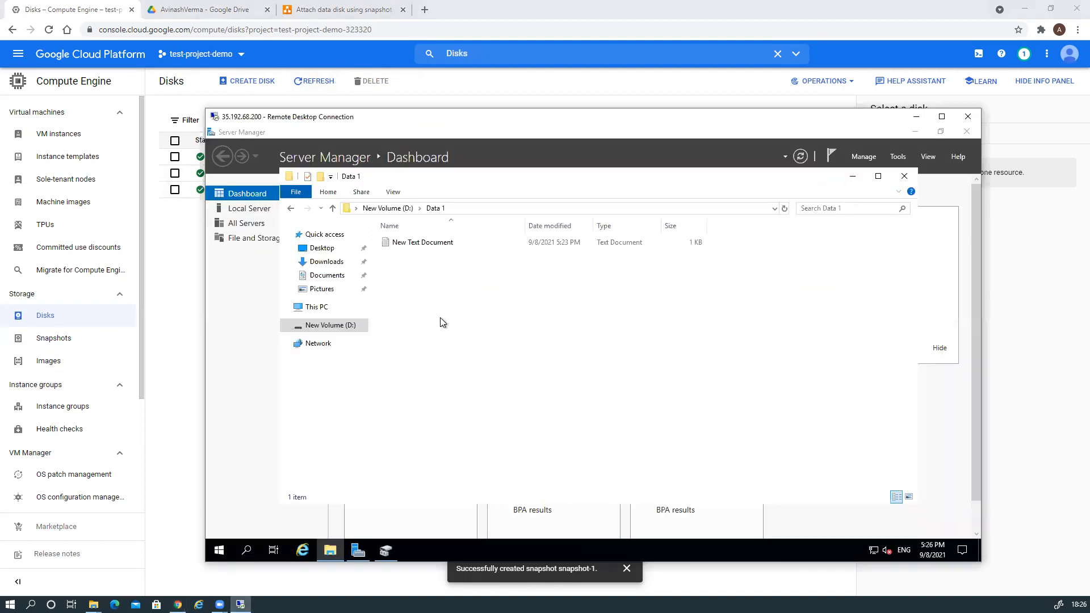
left_click(392, 208)
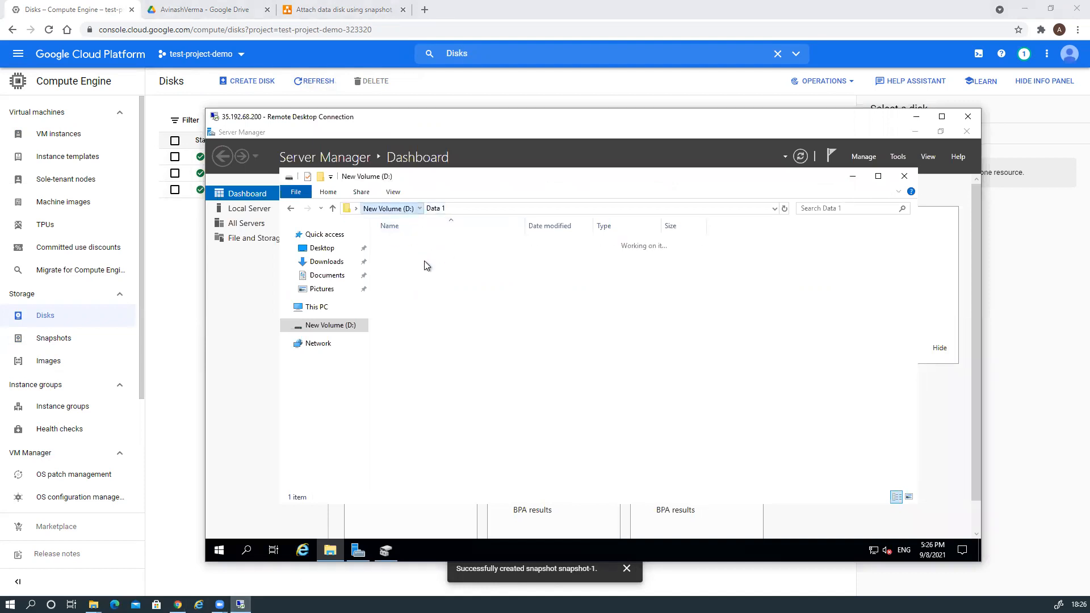
double_click(404, 257)
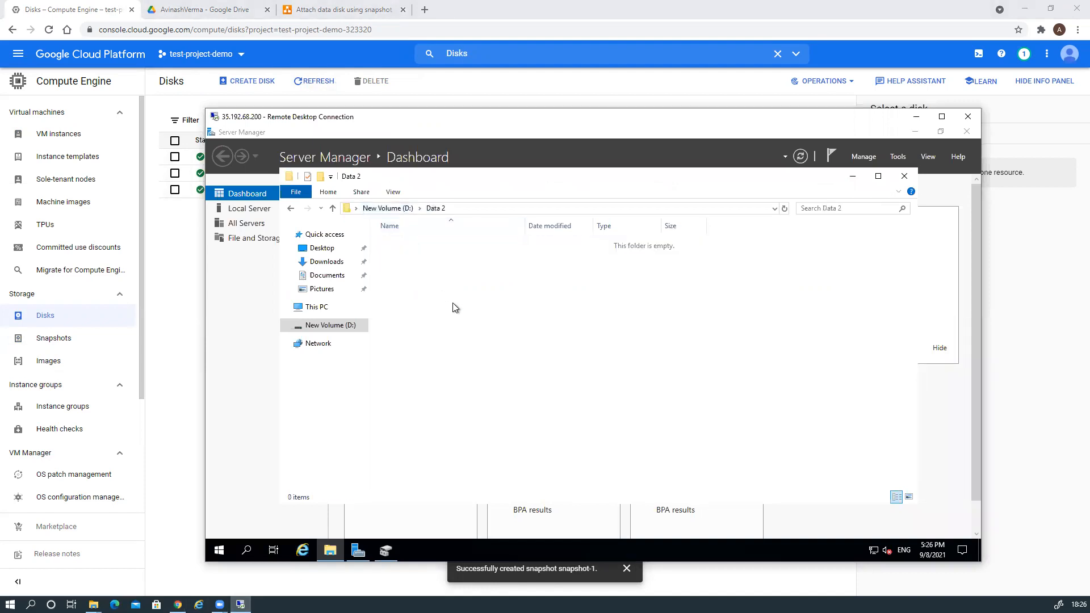
right_click(434, 276)
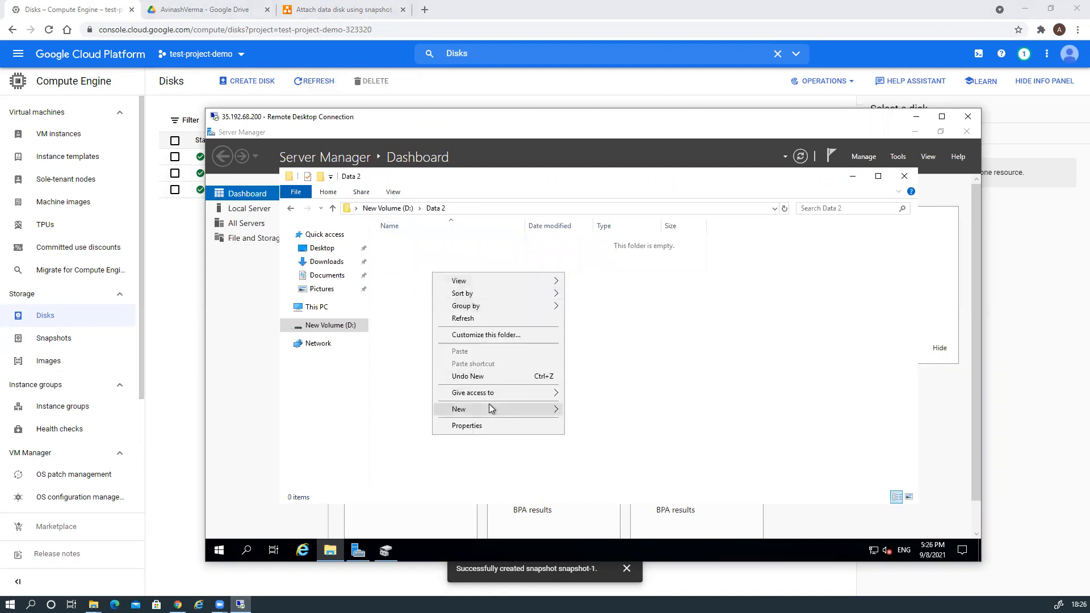
mouse_move(490, 405)
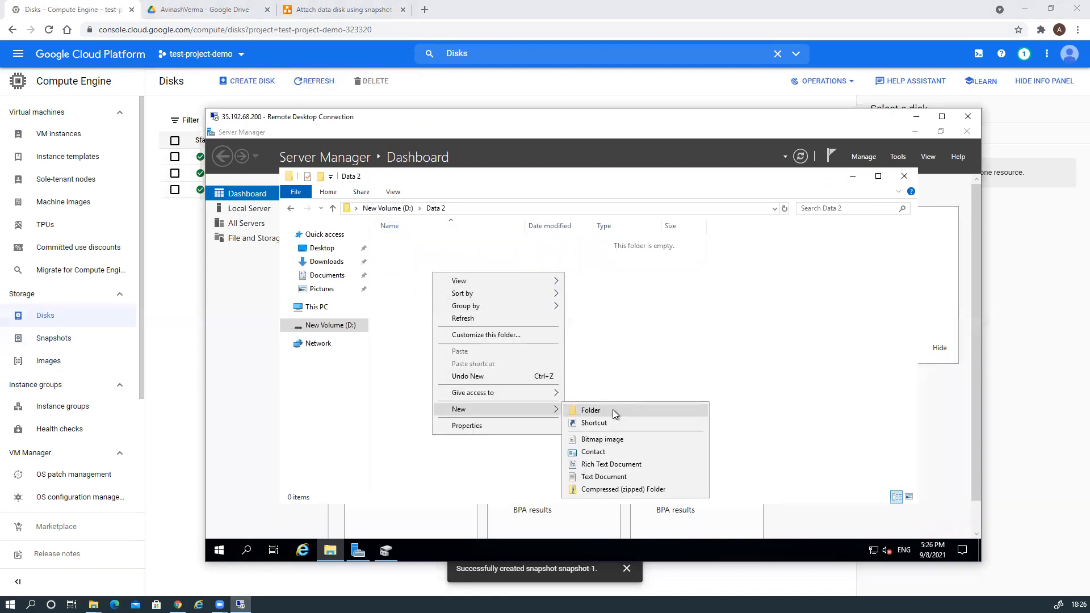
left_click(608, 412)
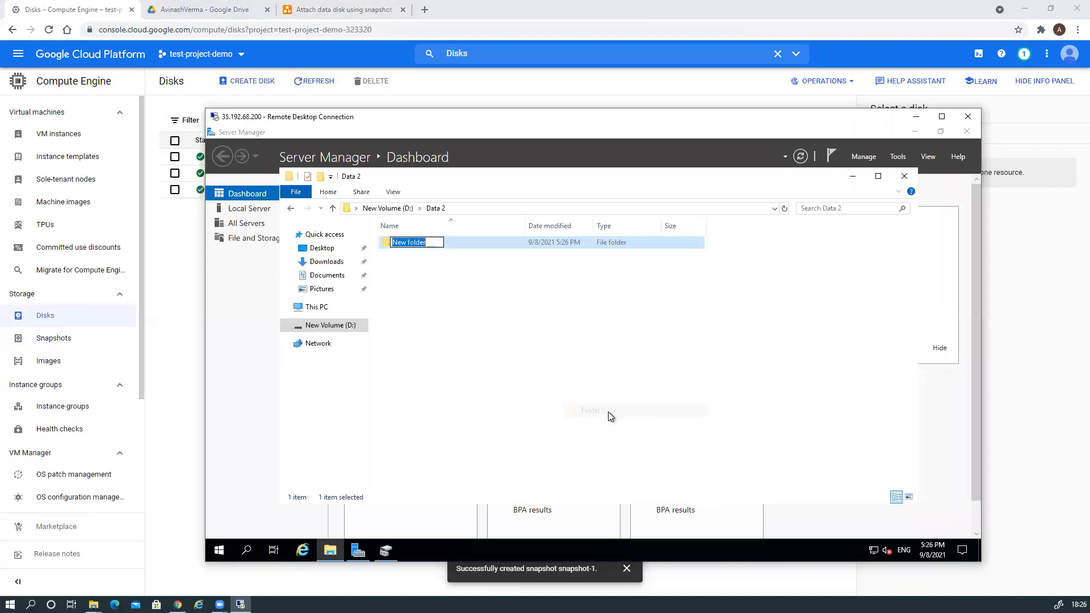
type("Child1")
key("Return")
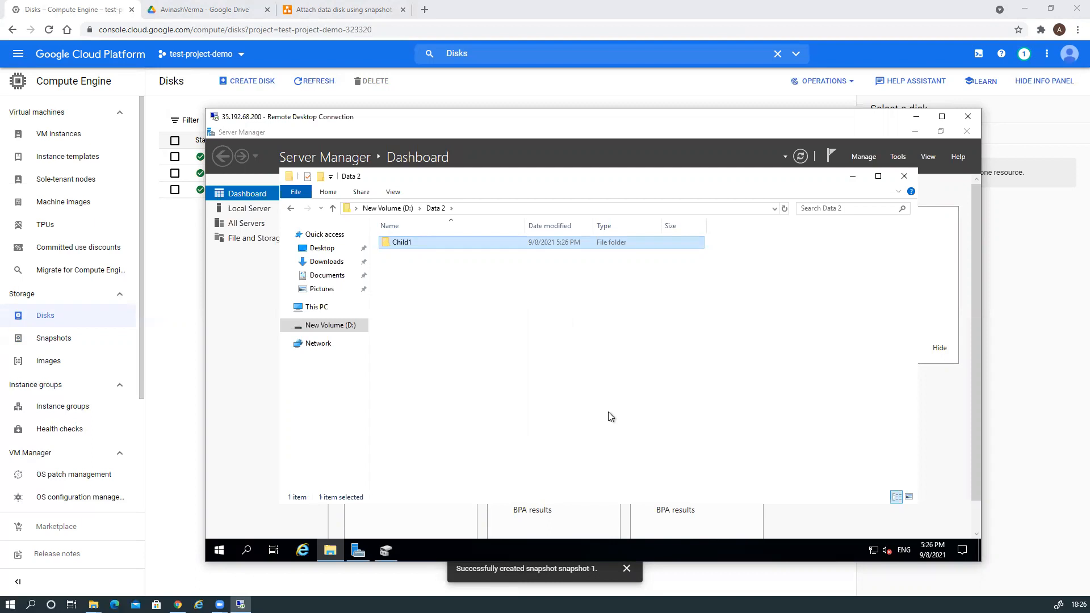
Add an empty text document named ChildFile in Data 2.
right_click(486, 309)
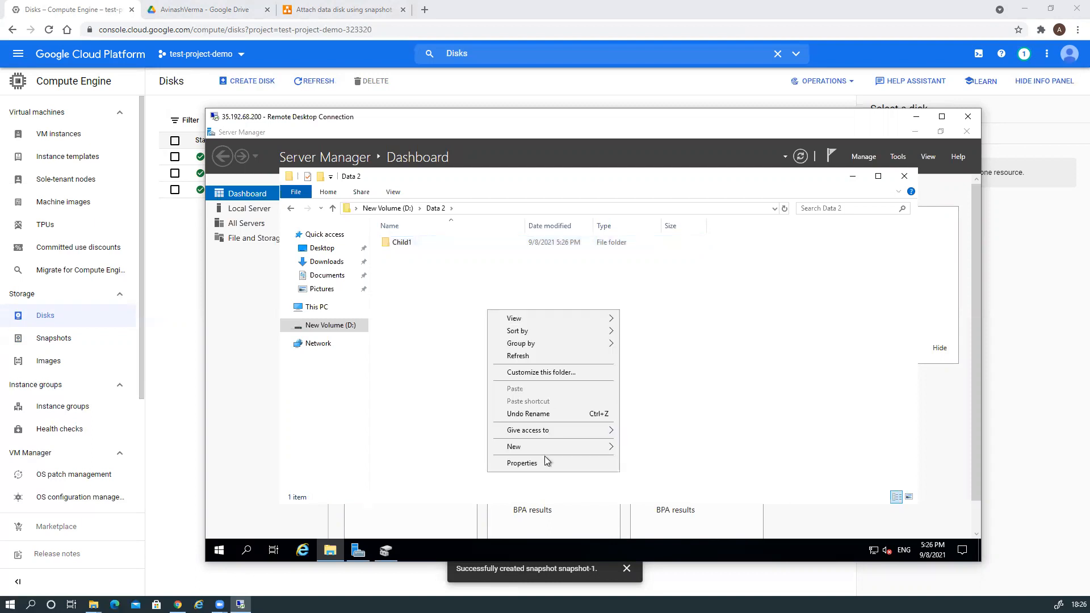
mouse_move(547, 448)
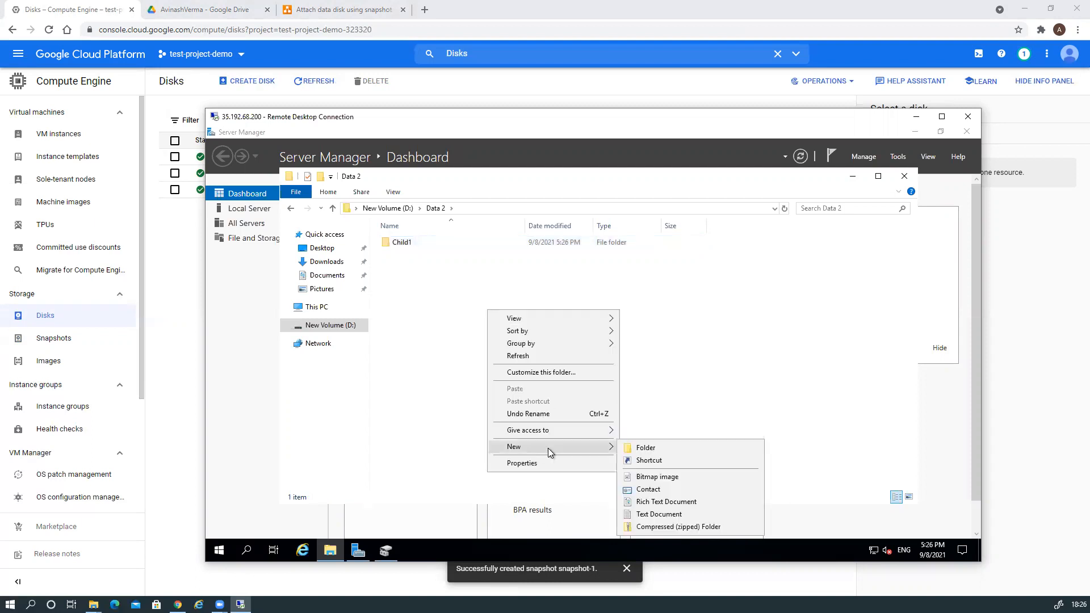
left_click(653, 514)
type("ChildFile")
key("Return")
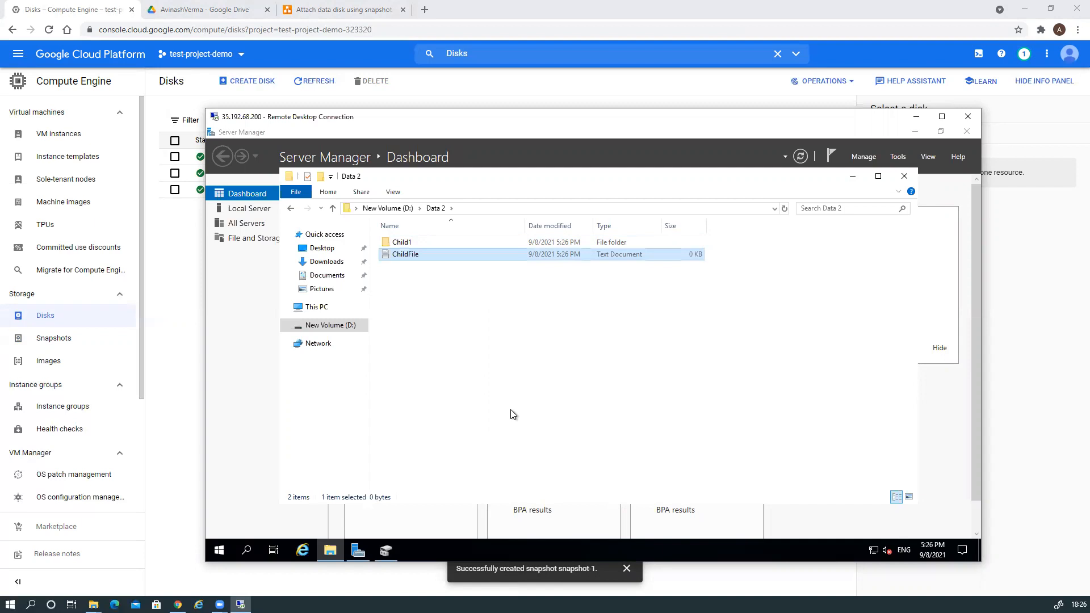
Write 'I am a child' into ChildFile in Notepad and save it.
double_click(407, 257)
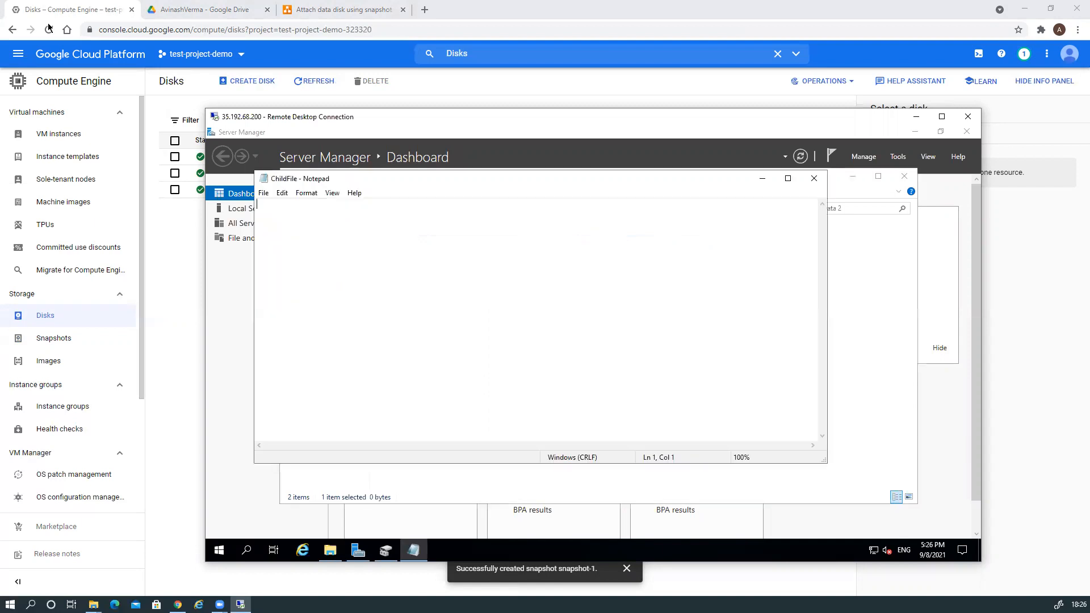
type("I am child")
left_click(281, 206)
type("a")
left_click(814, 179)
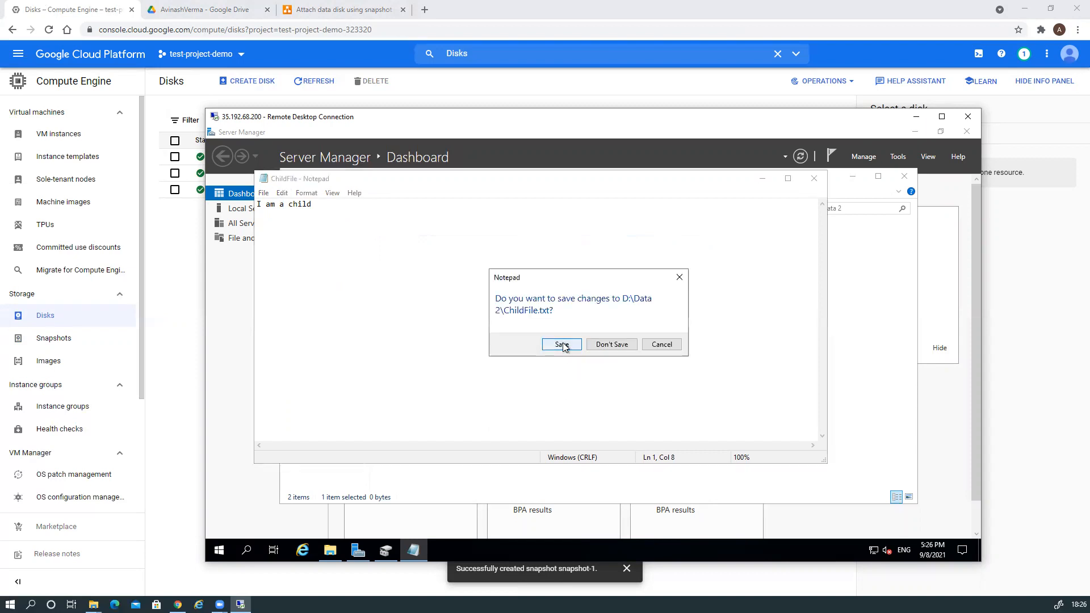
left_click(562, 345)
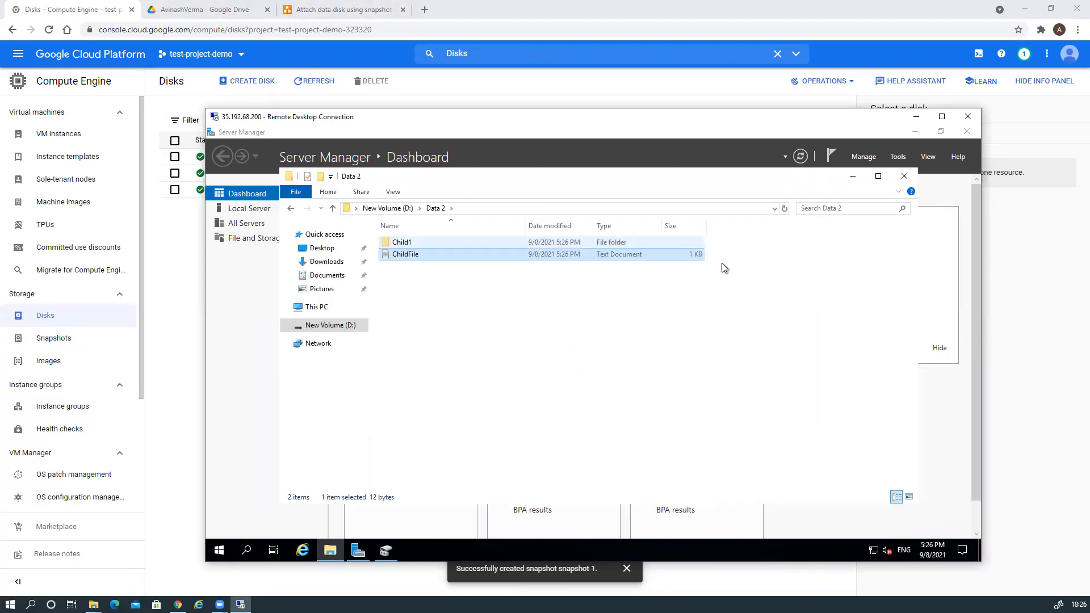
Minimise the remote desktop, reload the Disks list, and show disk-2's actions.
left_click(916, 121)
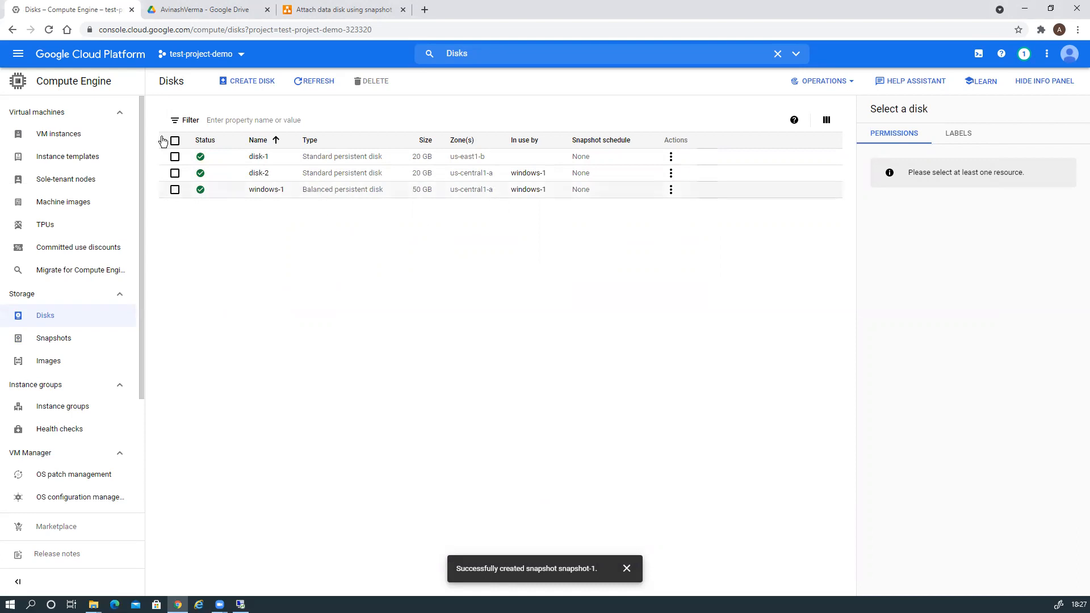
left_click(49, 29)
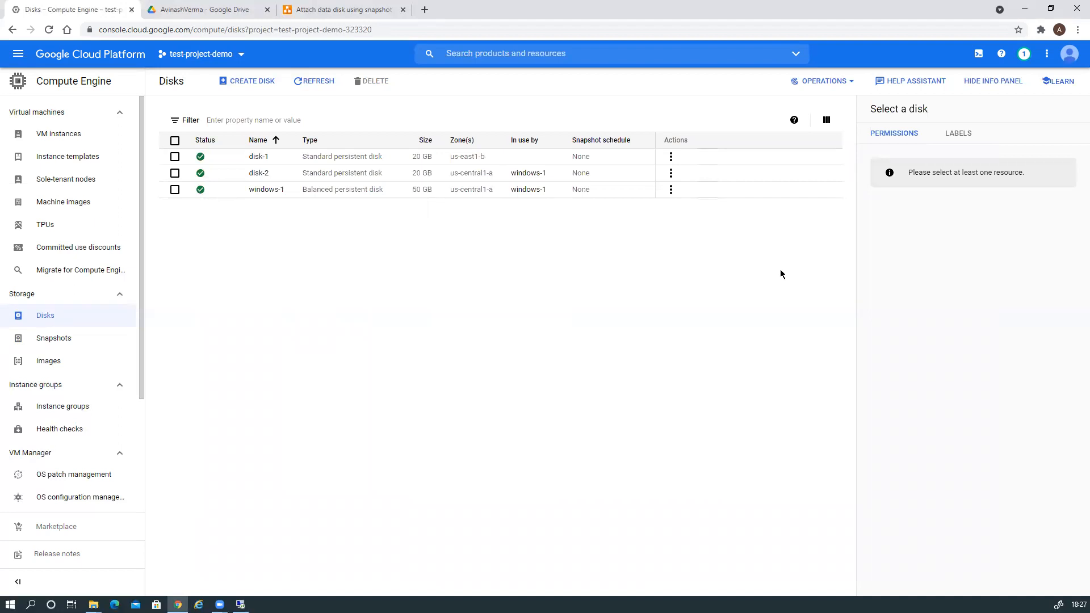
left_click(671, 175)
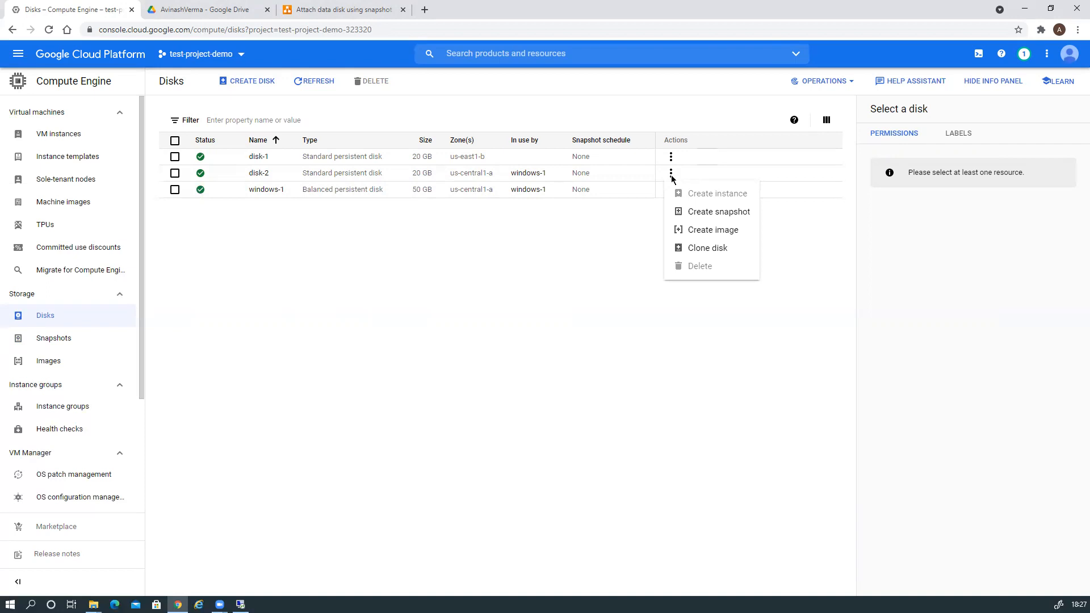
Create snapshot-2 of disk-2 with regional location us-central1 (Iowa).
left_click(687, 216)
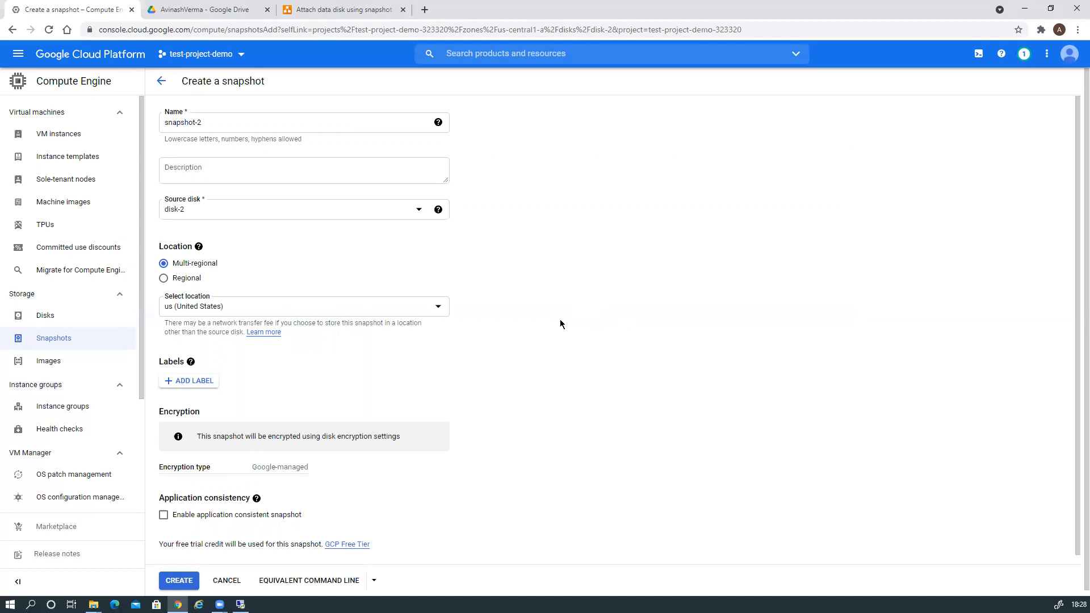
scroll(569, 331, "down", 1)
left_click(164, 270)
scroll(545, 352, "down", 2)
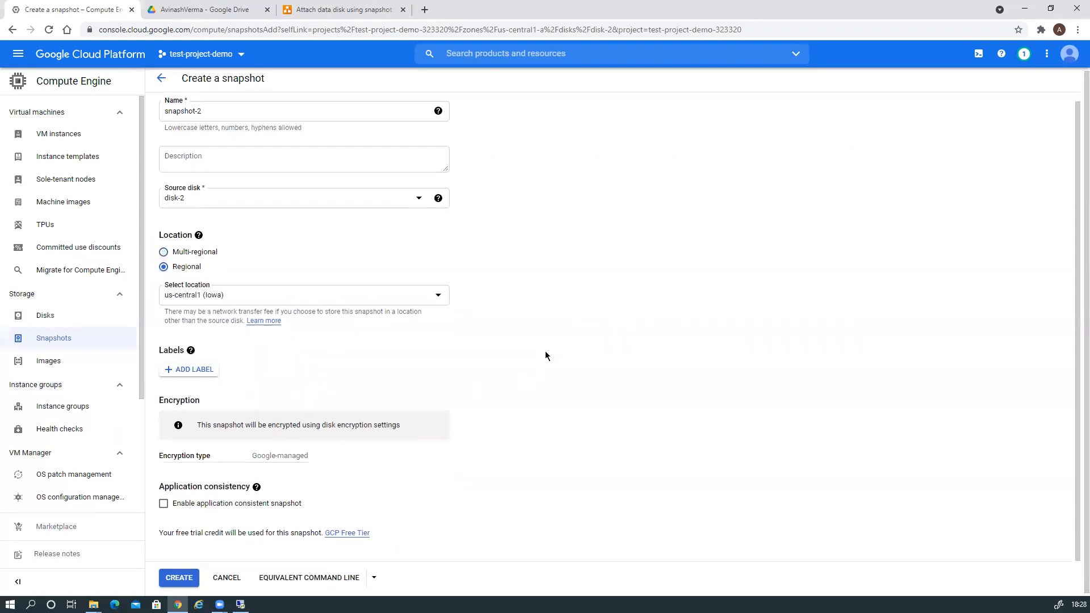
left_click(177, 576)
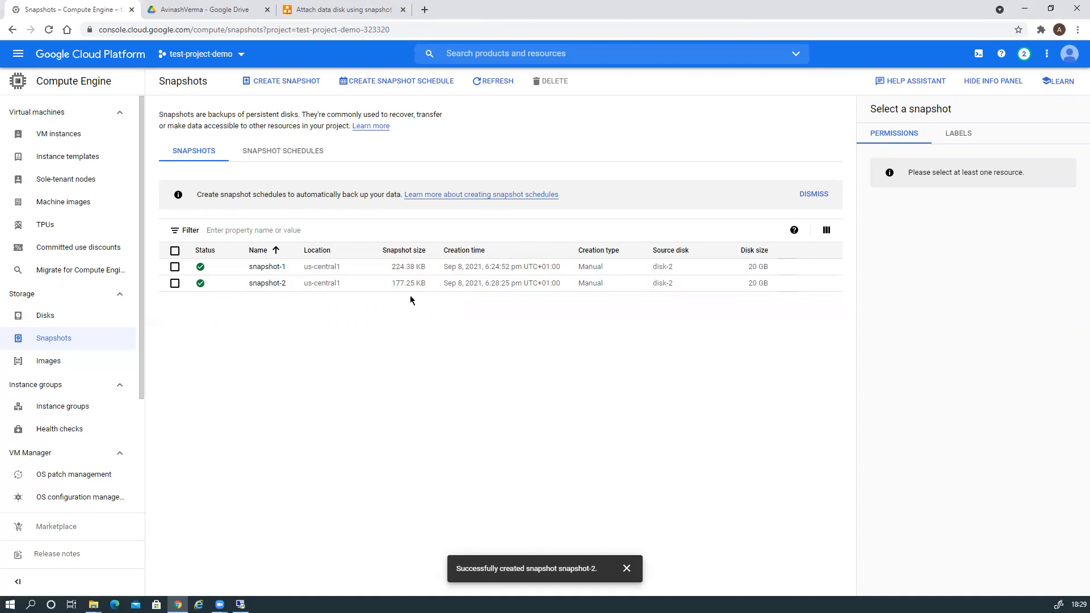
Switch to the VM instances page from the Compute Engine sidebar.
left_click(60, 139)
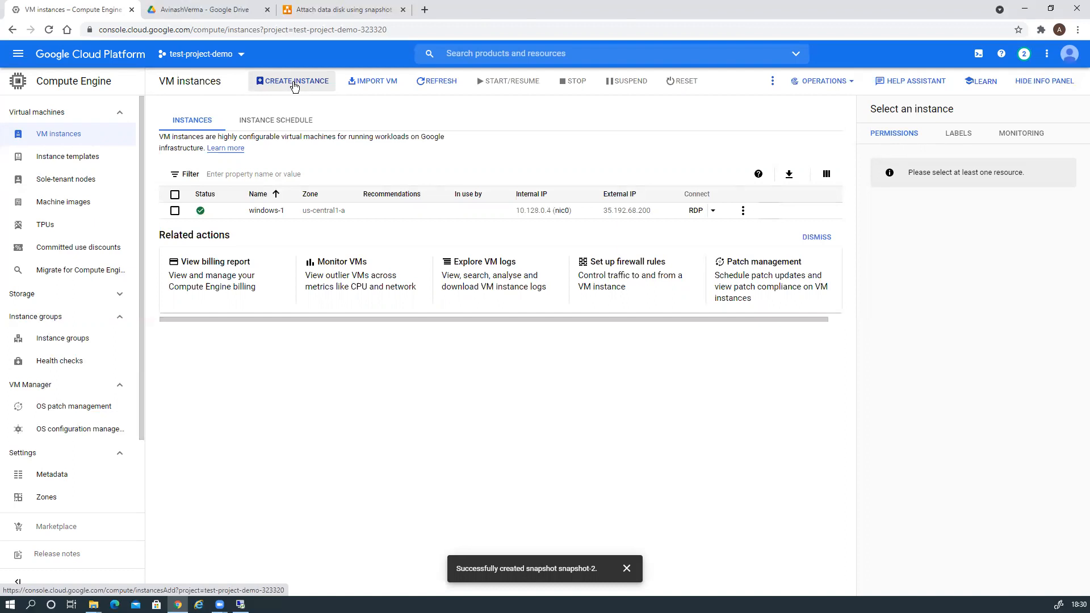
Start a new VM instance and name it windows-2.
left_click(294, 84)
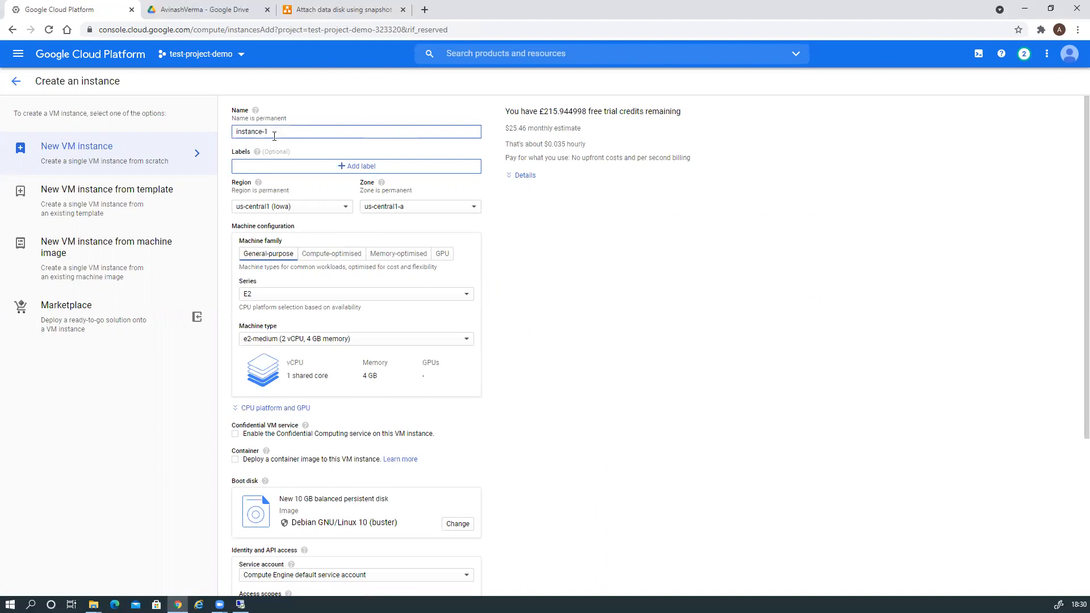
left_click_drag(274, 136, 225, 138)
type("windows-2")
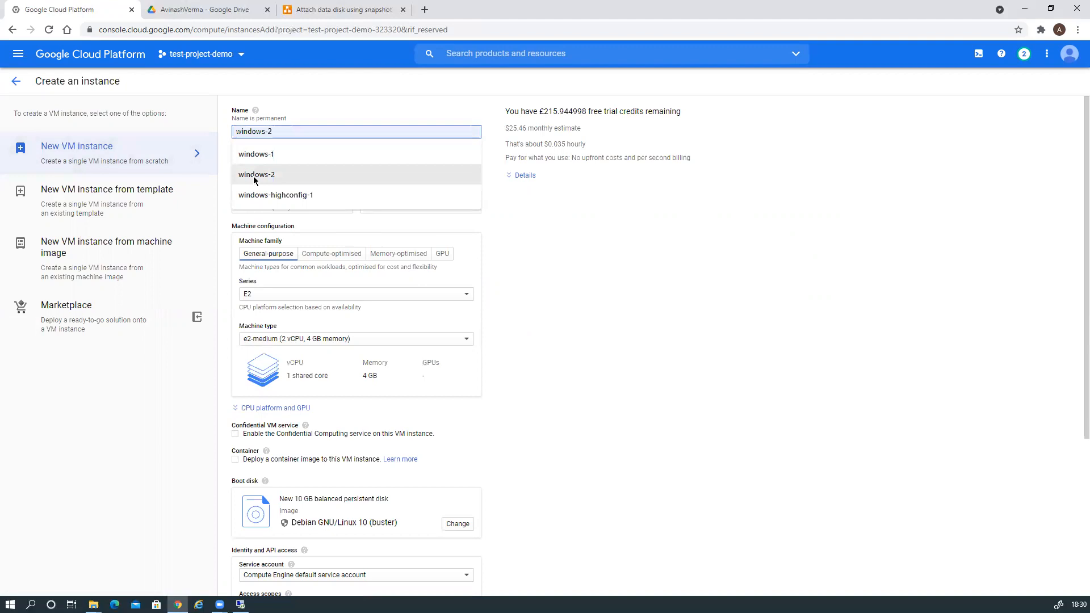
left_click(256, 174)
scroll(363, 386, "down", 3)
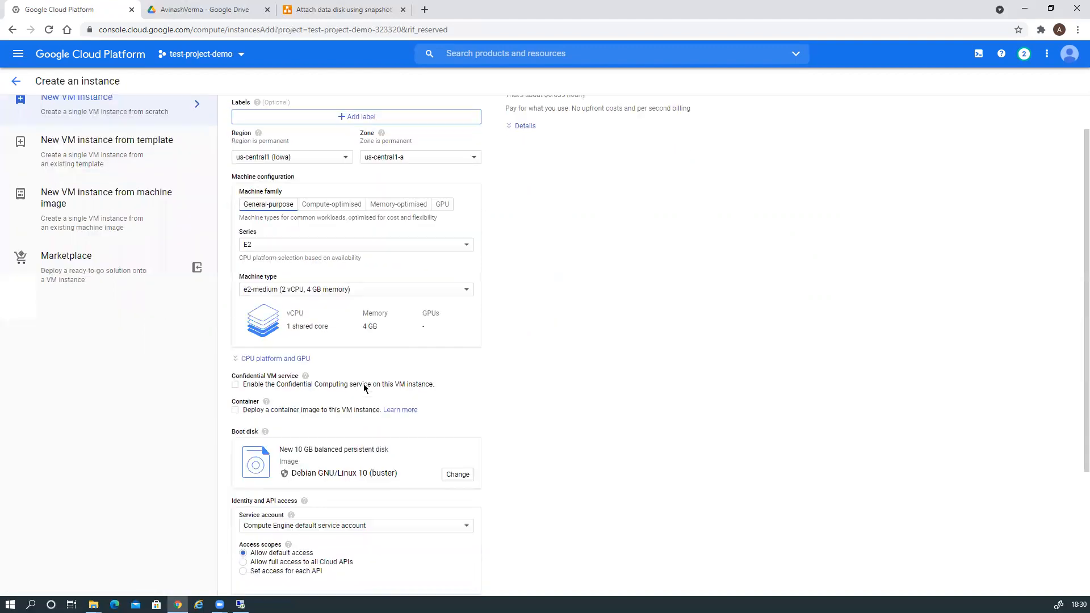
scroll(362, 407, "up", 3)
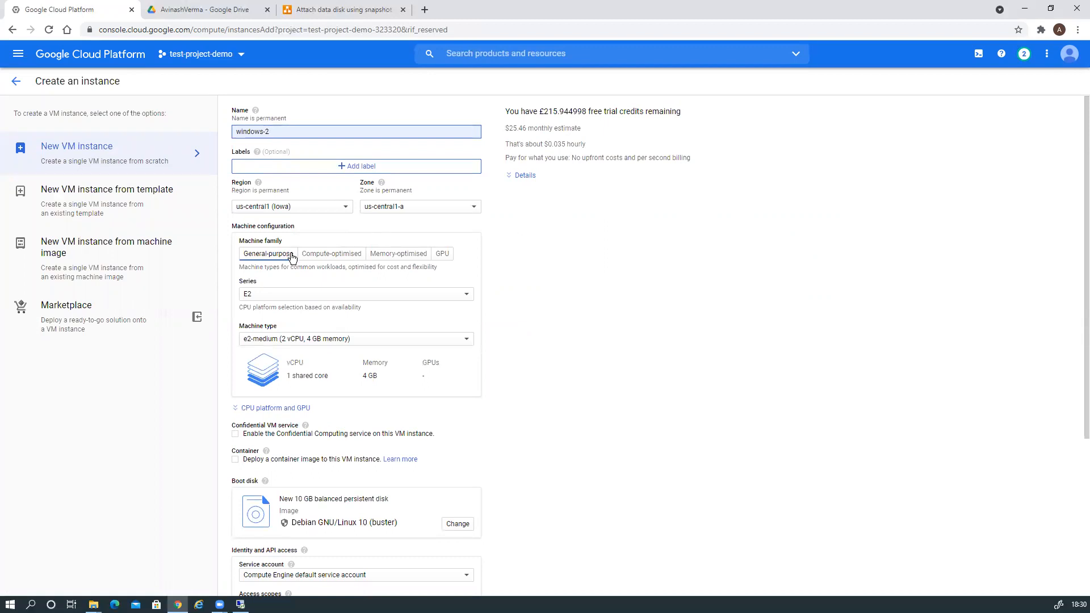
Choose the N2 series with machine type n2-standard-4 (4 vCPU, 16 GB memory).
left_click(319, 296)
left_click(318, 353)
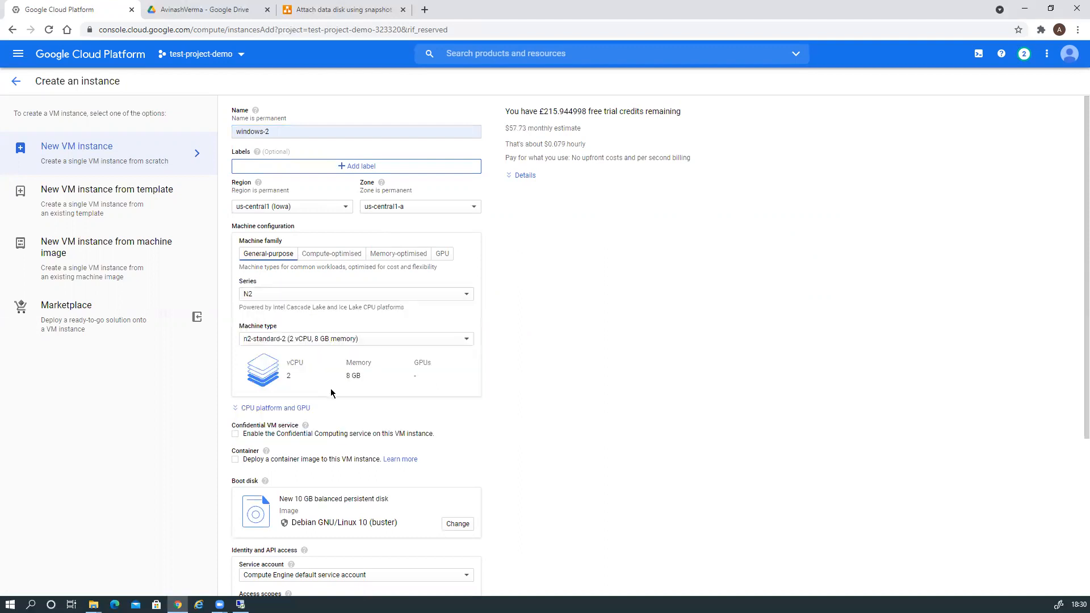
left_click(336, 340)
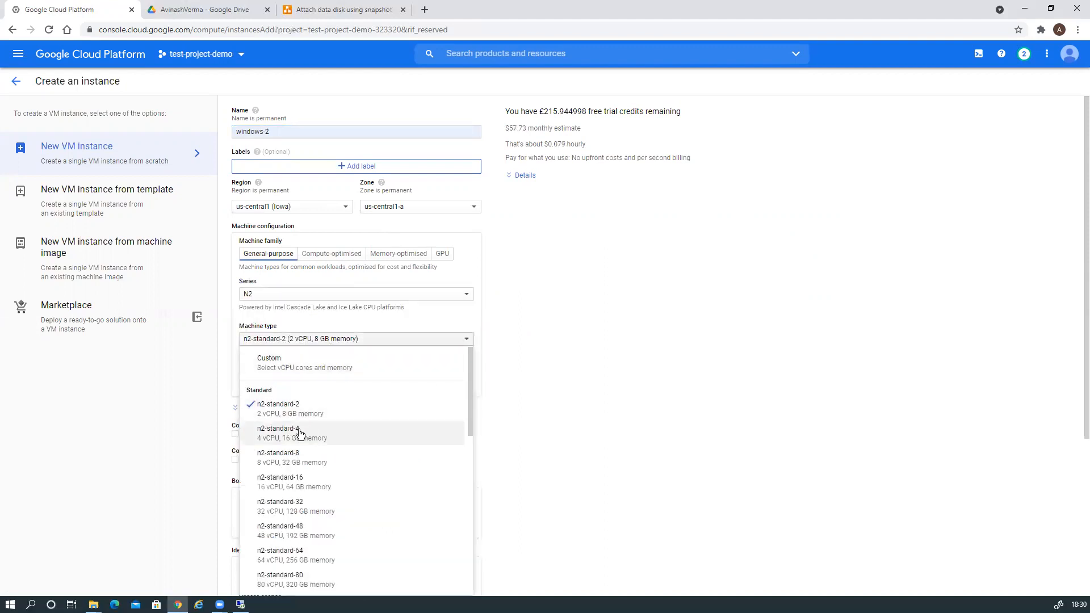
left_click(298, 434)
scroll(661, 356, "down", 4)
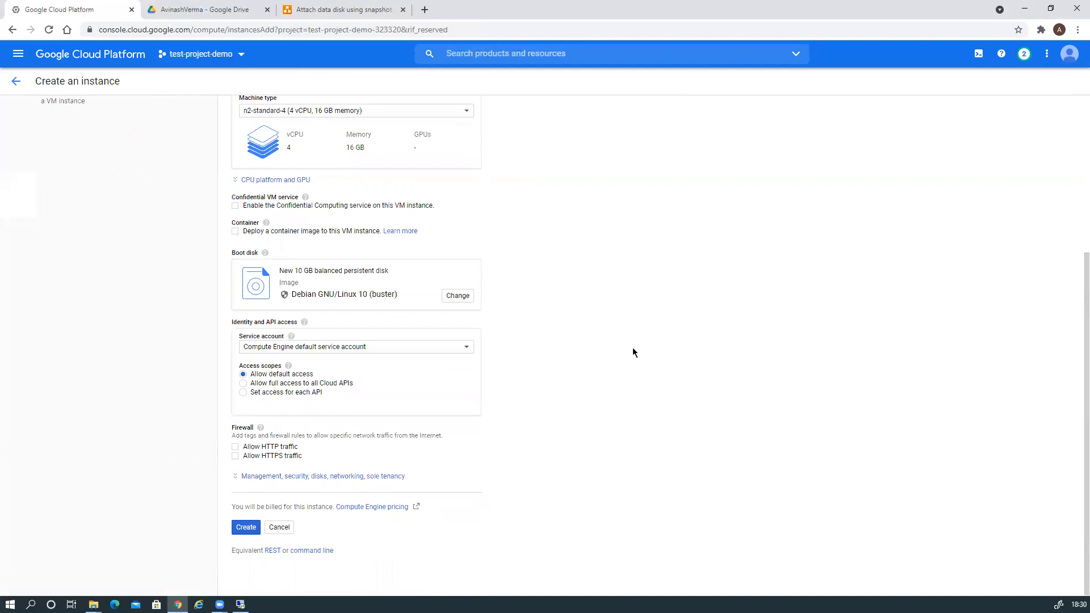
Switch the boot disk image to Windows Server 2019 Datacenter on a 50 GB balanced disk.
left_click(455, 297)
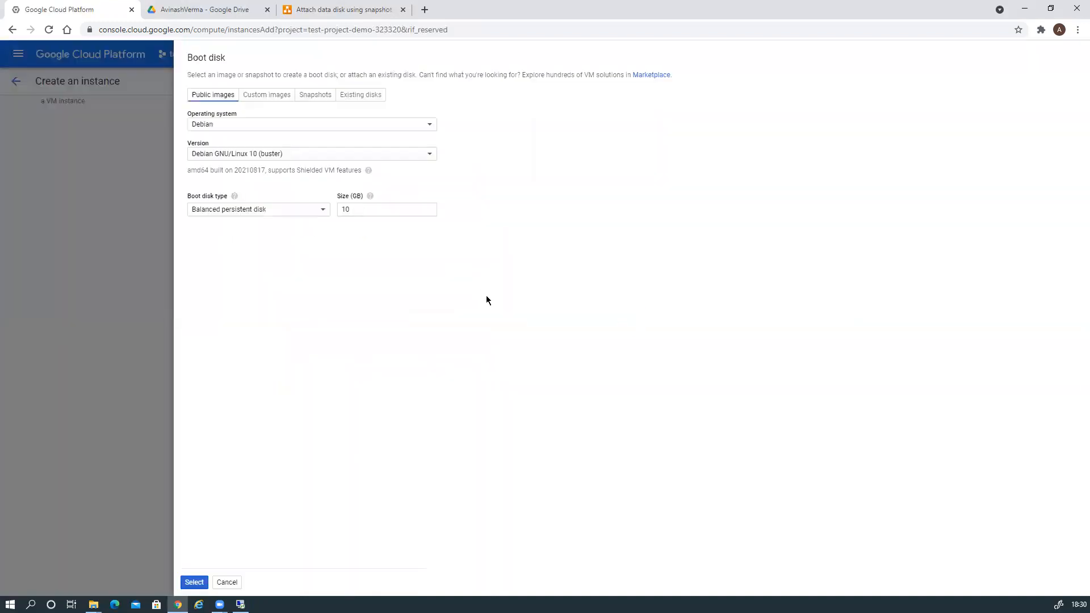
left_click(293, 126)
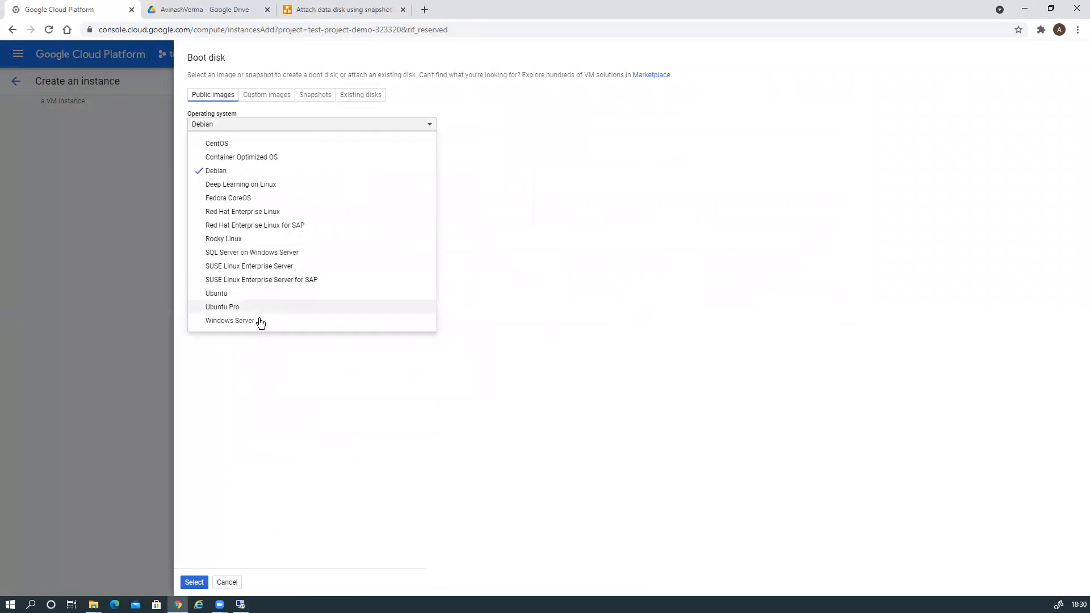
left_click(261, 319)
left_click(275, 158)
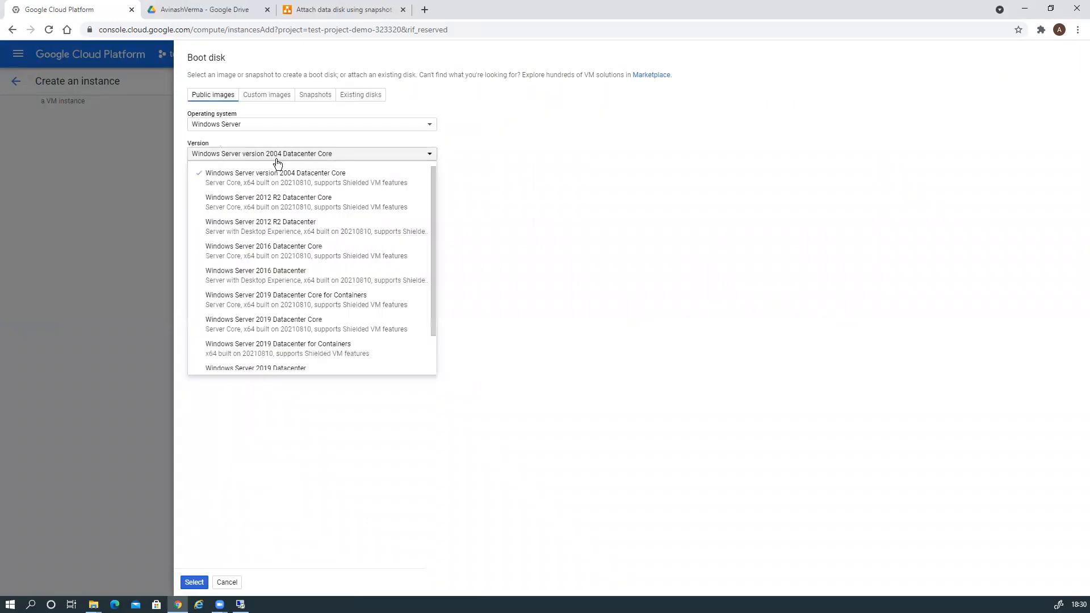
scroll(276, 338, "down", 1)
left_click(273, 339)
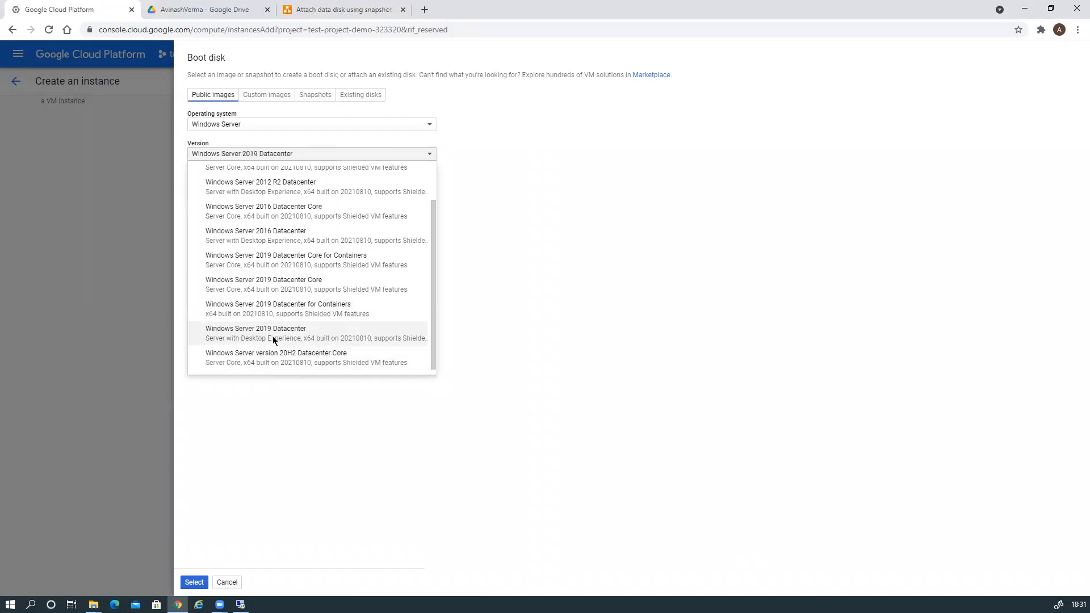
left_click(195, 582)
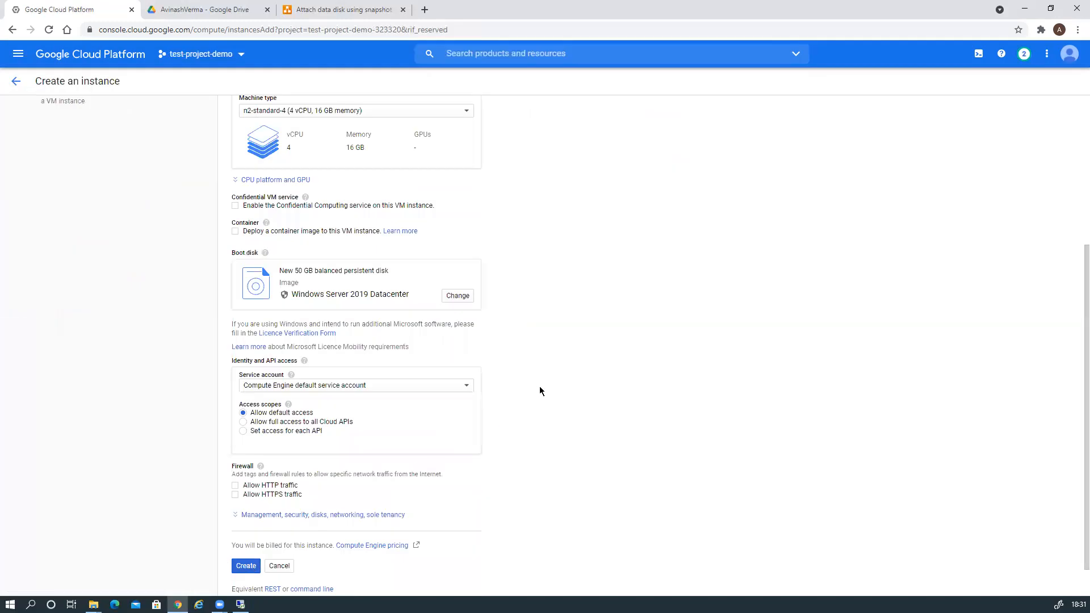
Expand the advanced settings and add a new disk under Disks.
scroll(539, 390, "down", 1)
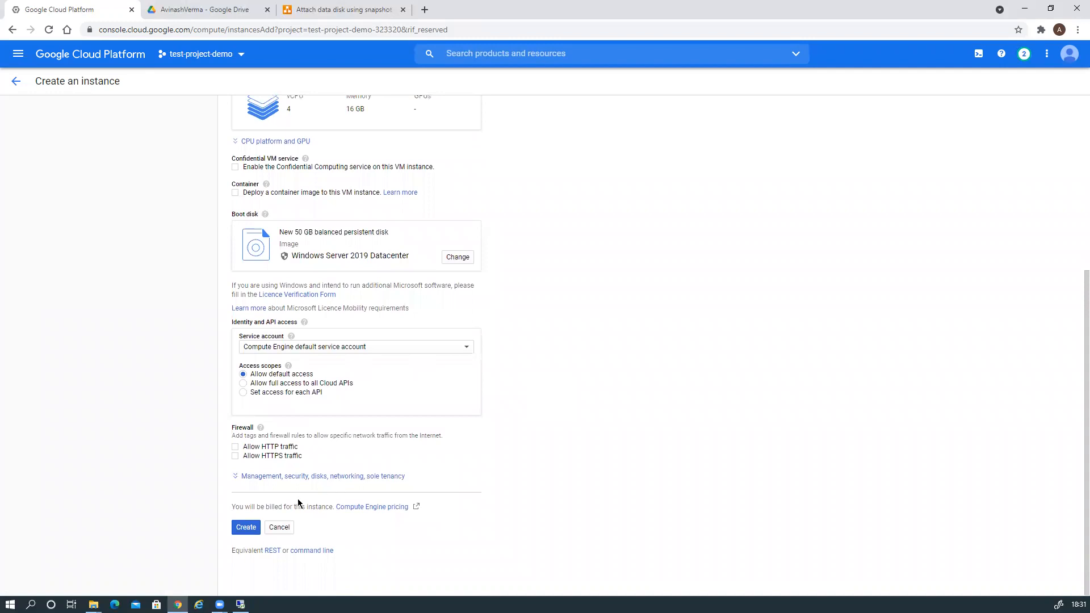
left_click(316, 480)
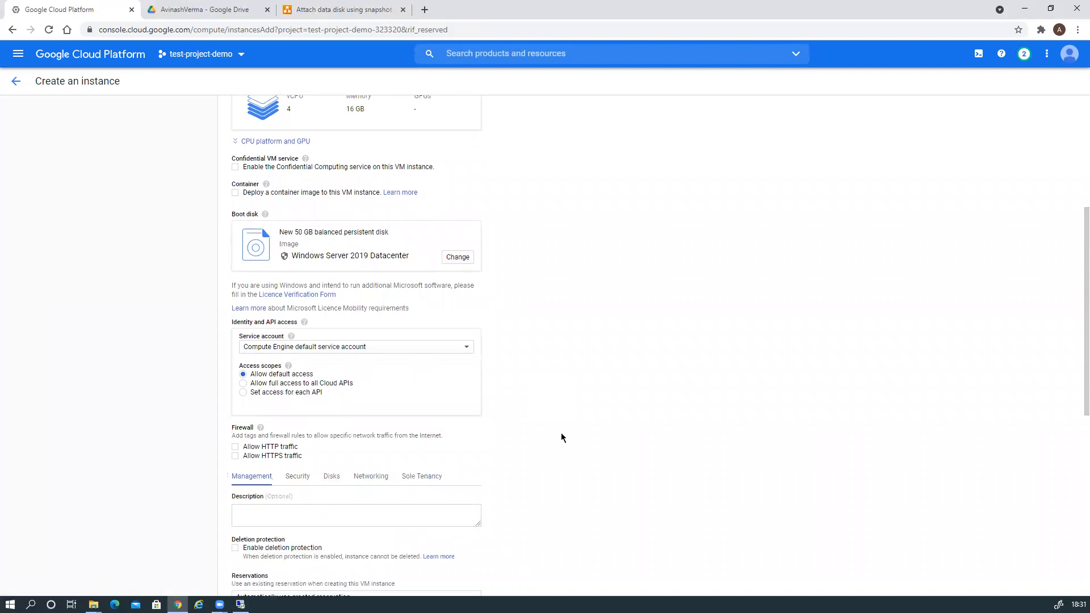
scroll(562, 431, "down", 5)
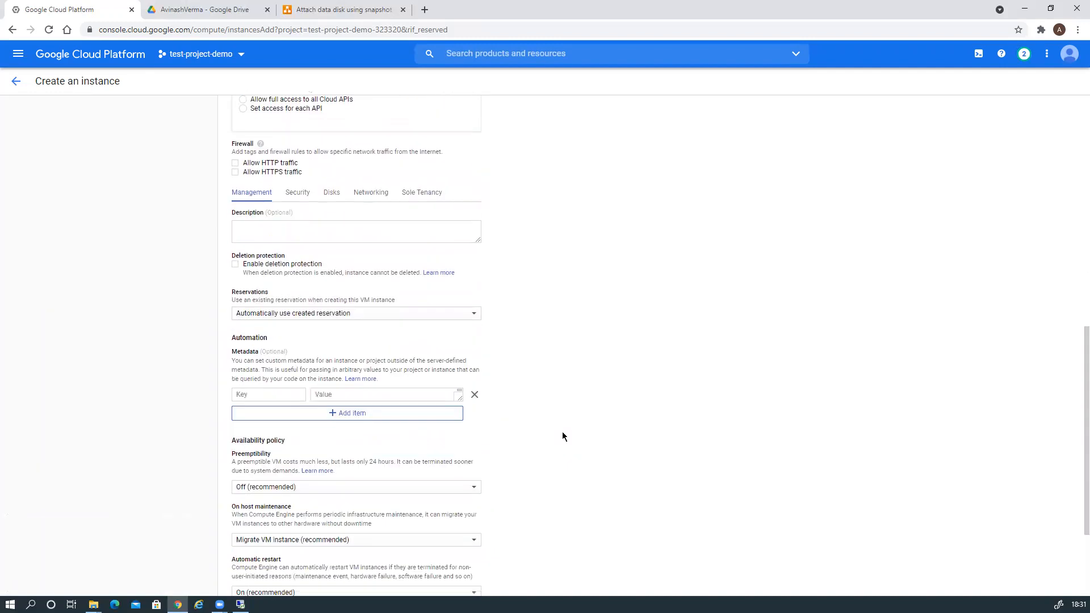
left_click(335, 191)
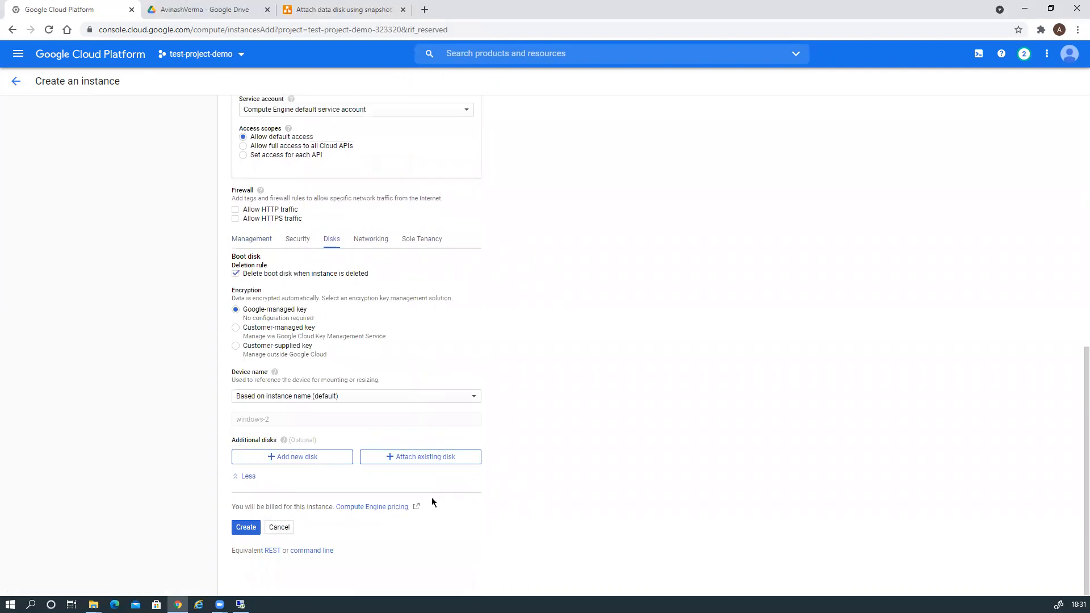
left_click(294, 458)
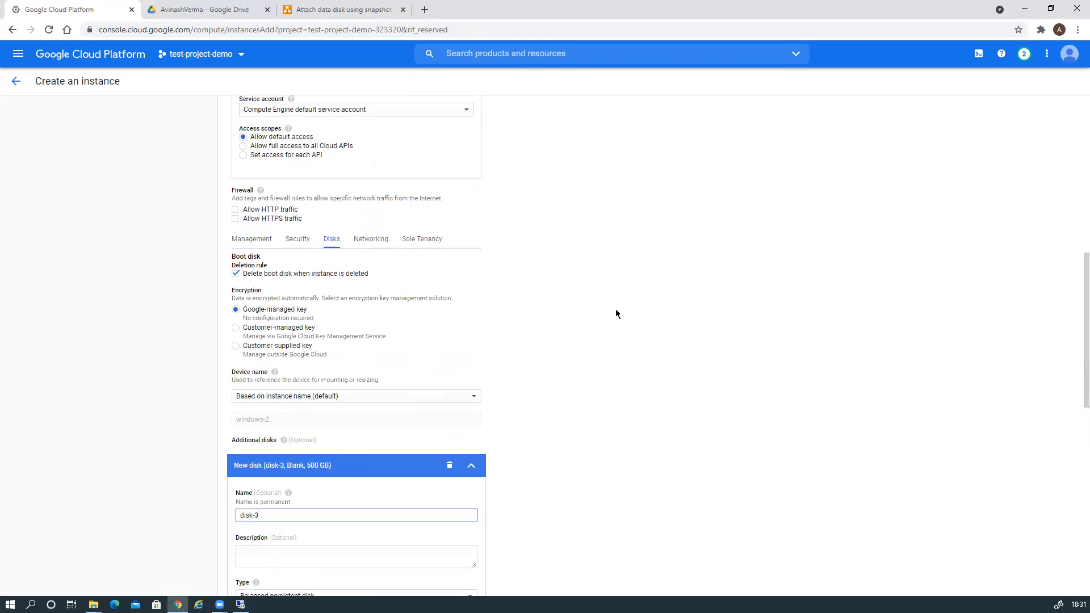
Restore the new 20 GB disk-3 from snapshot-1 as a balanced persistent disk.
scroll(607, 340, "down", 5)
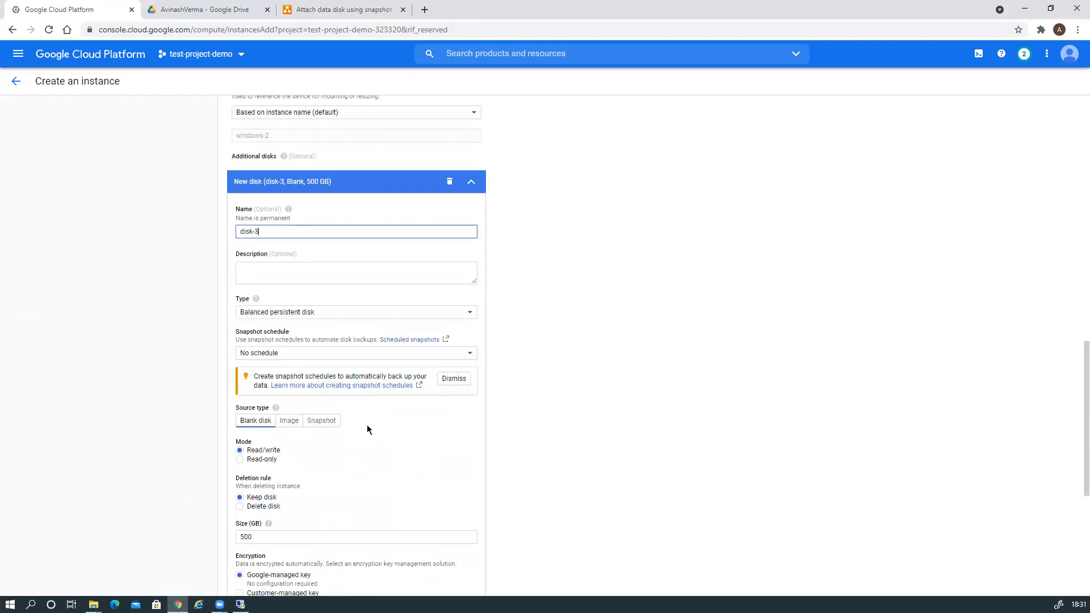
scroll(376, 430, "down", 2)
scroll(376, 430, "down", 3)
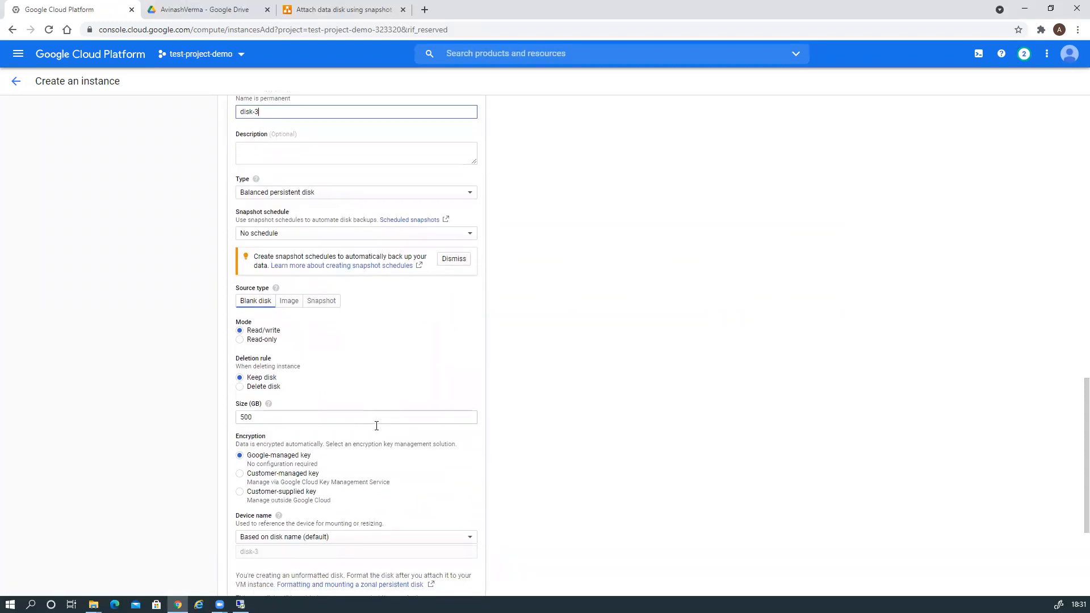
scroll(377, 431, "up", 2)
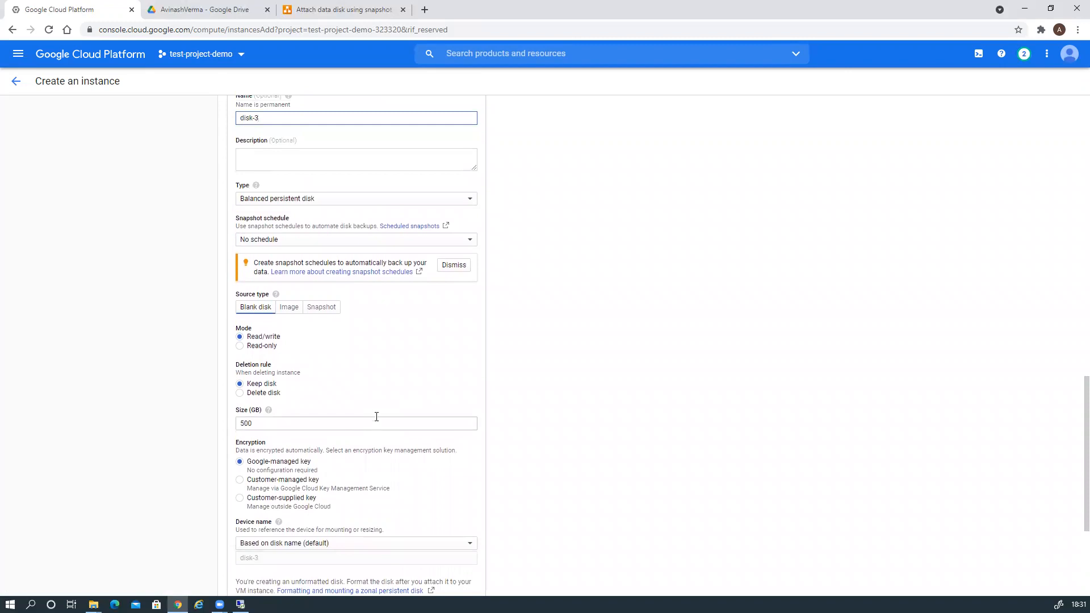
left_click(329, 308)
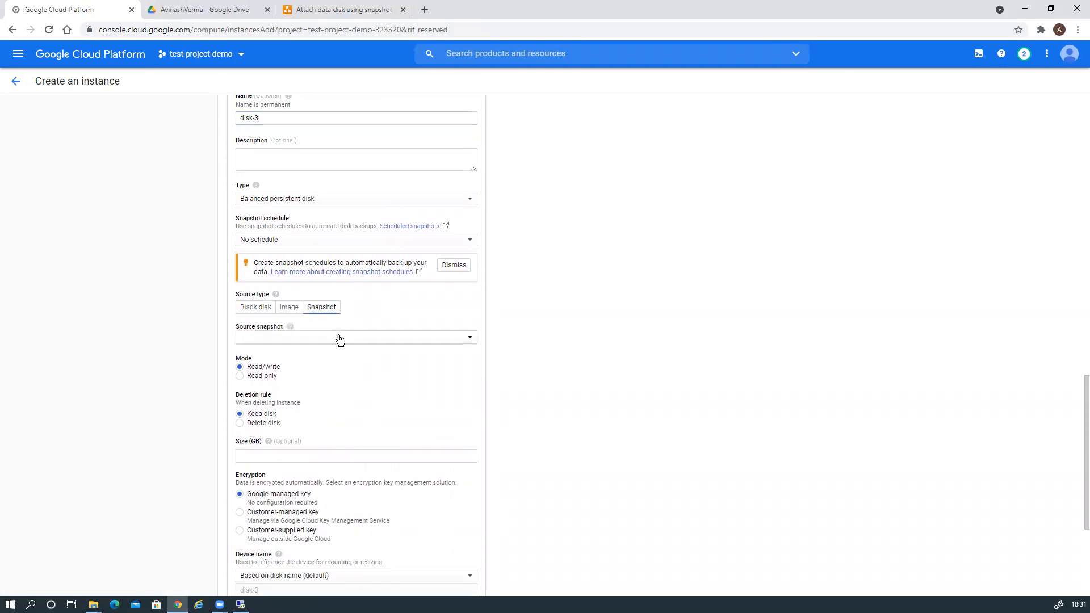
left_click(357, 339)
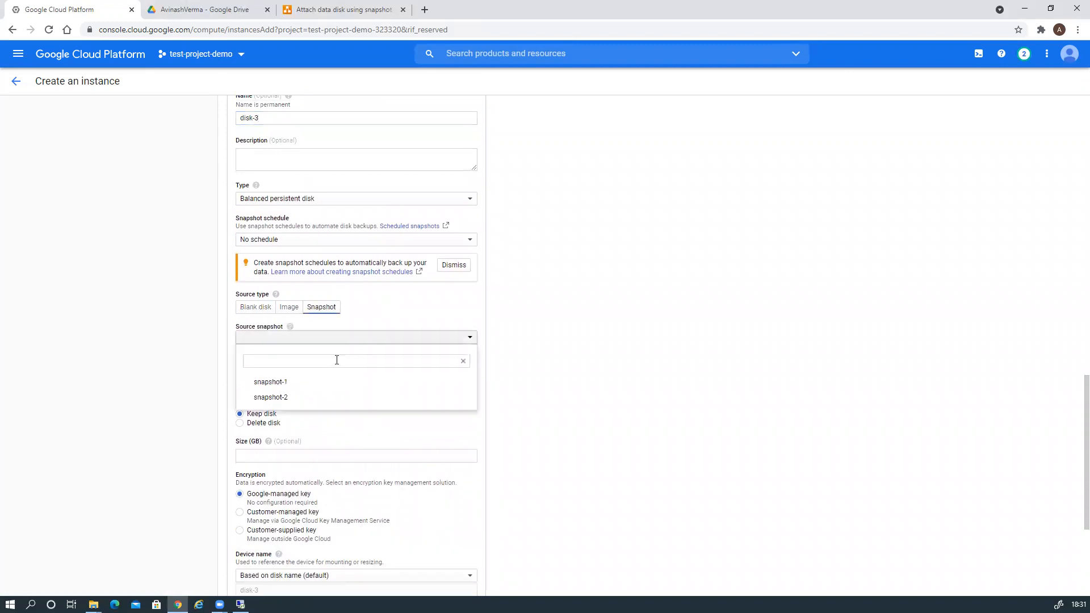
left_click(293, 383)
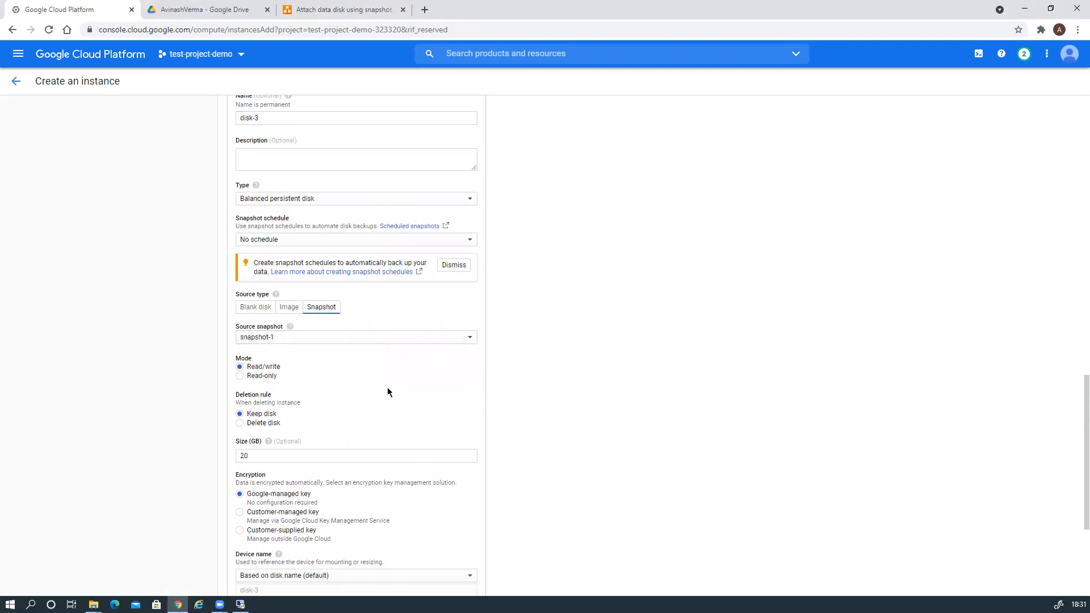
scroll(370, 389, "up", 2)
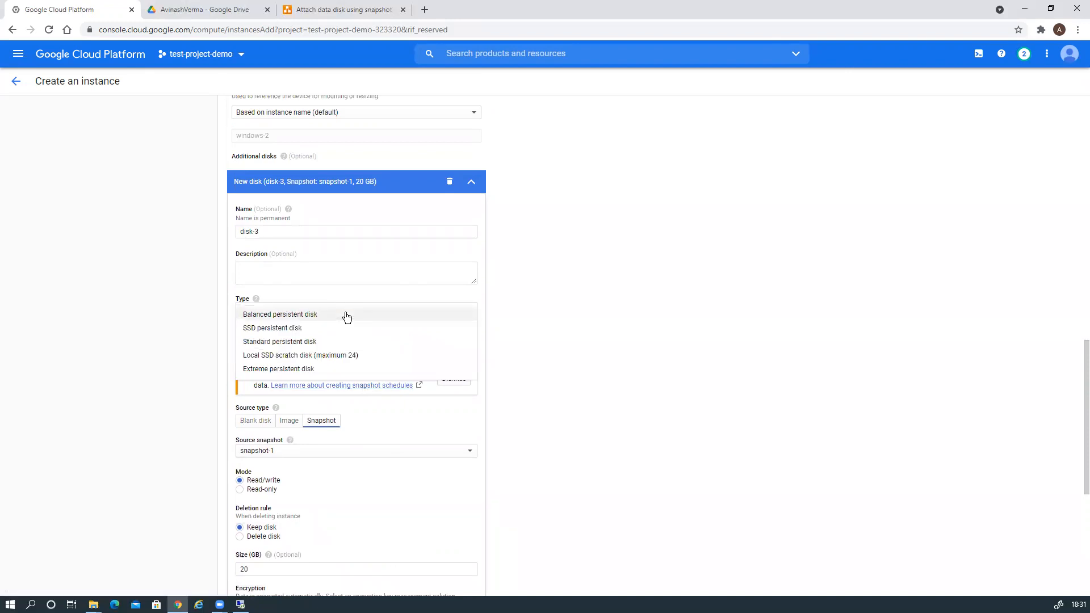
left_click(346, 316)
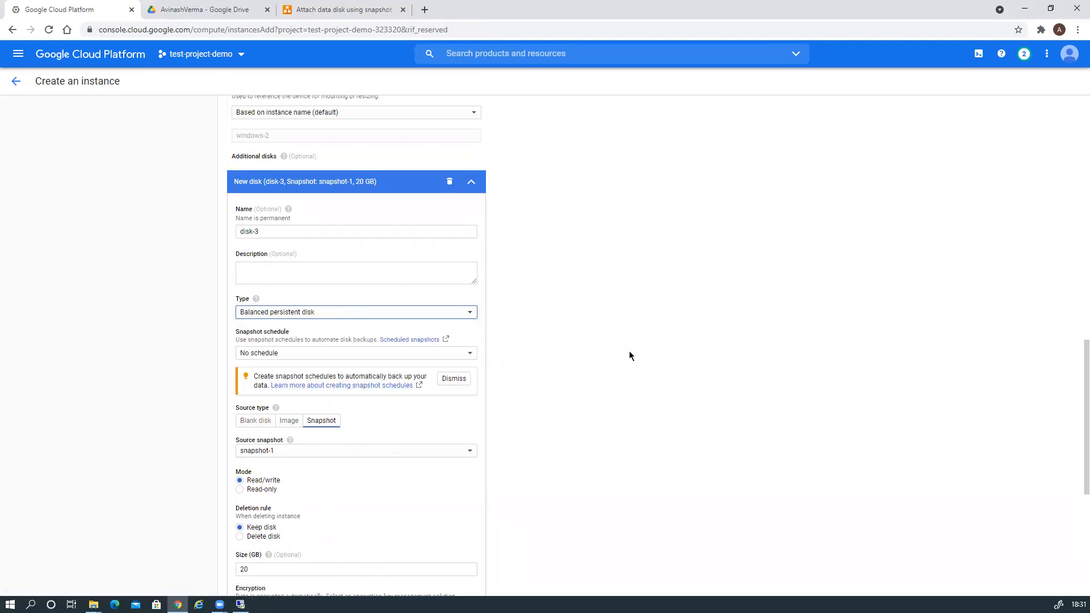
scroll(586, 384, "down", 3)
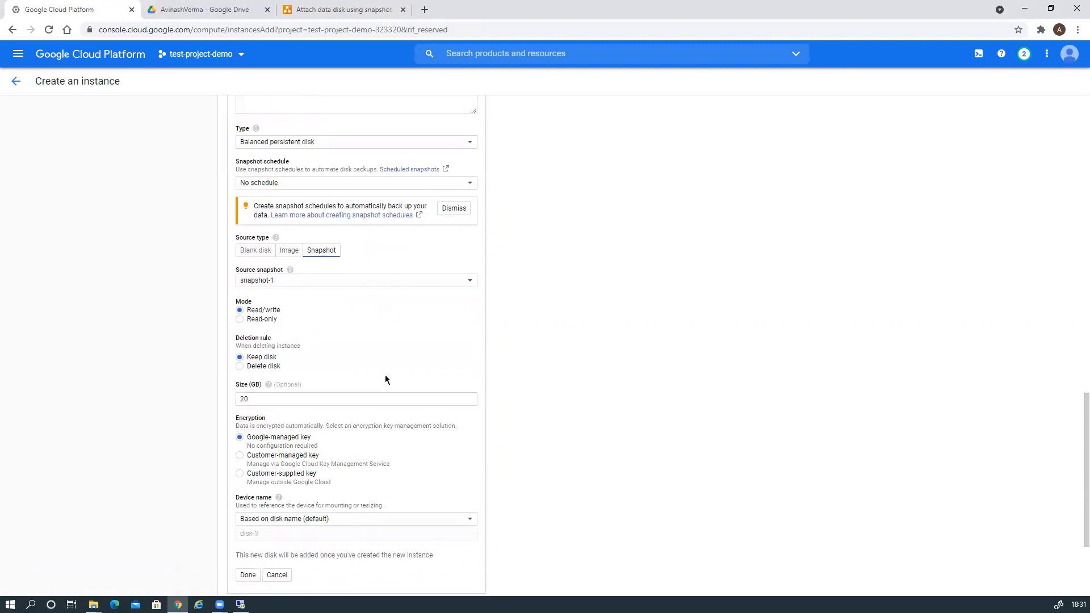
scroll(494, 413, "down", 3)
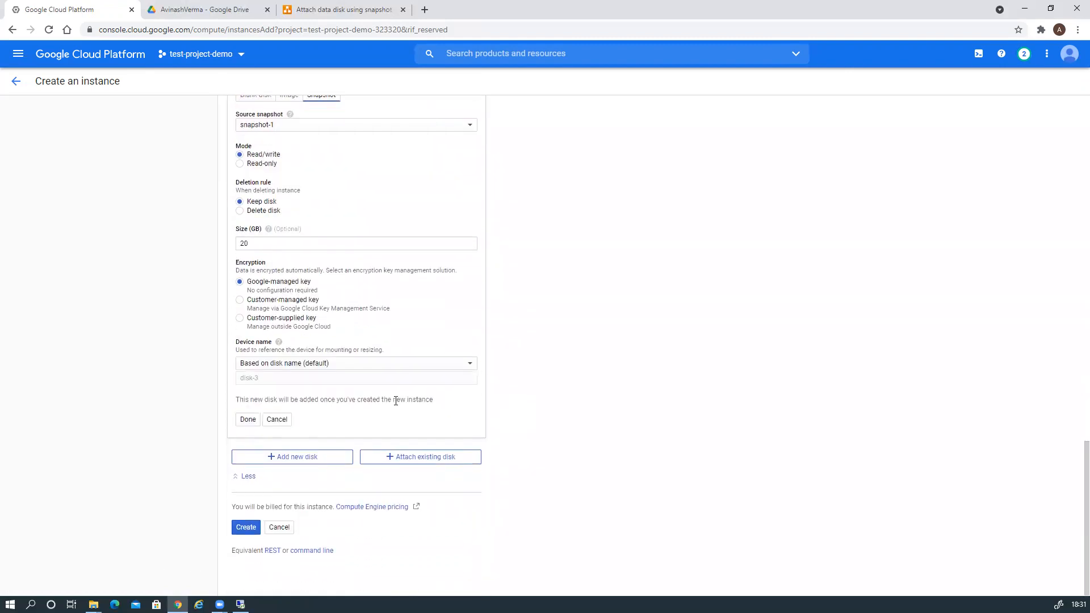
left_click(248, 421)
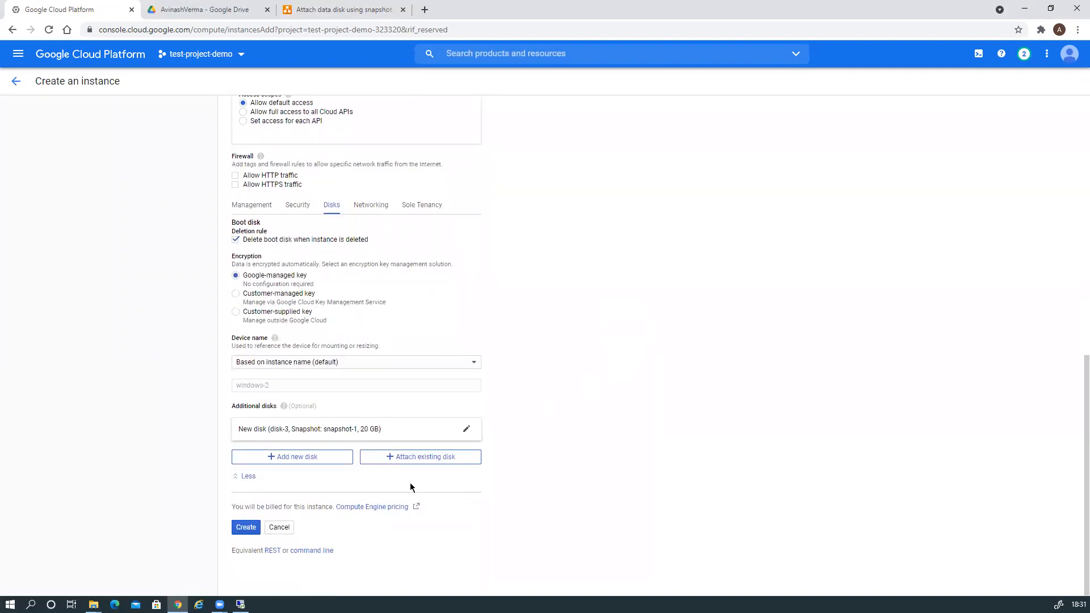
Add disk-4 as a new 20 GB disk with snapshot-2 as its source.
left_click(301, 458)
scroll(596, 432, "down", 5)
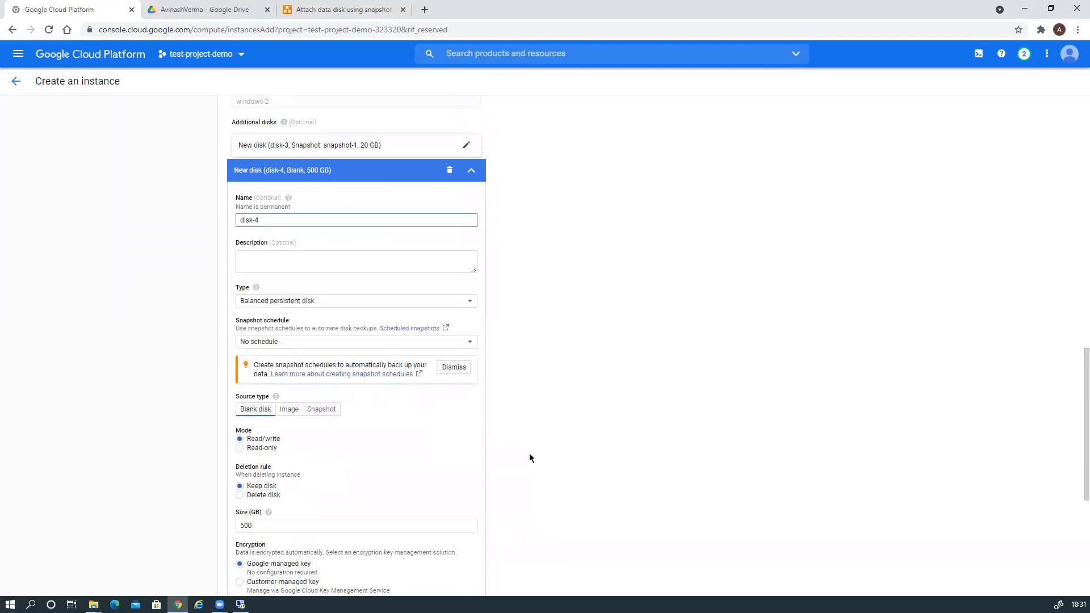
left_click(324, 411)
left_click(336, 443)
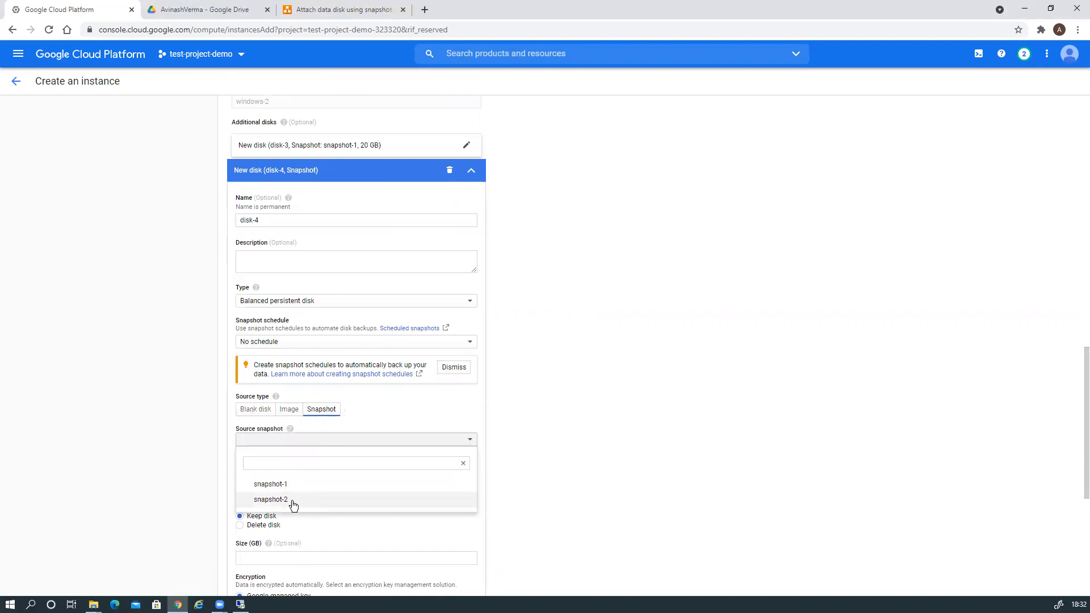
left_click(293, 502)
scroll(649, 427, "down", 4)
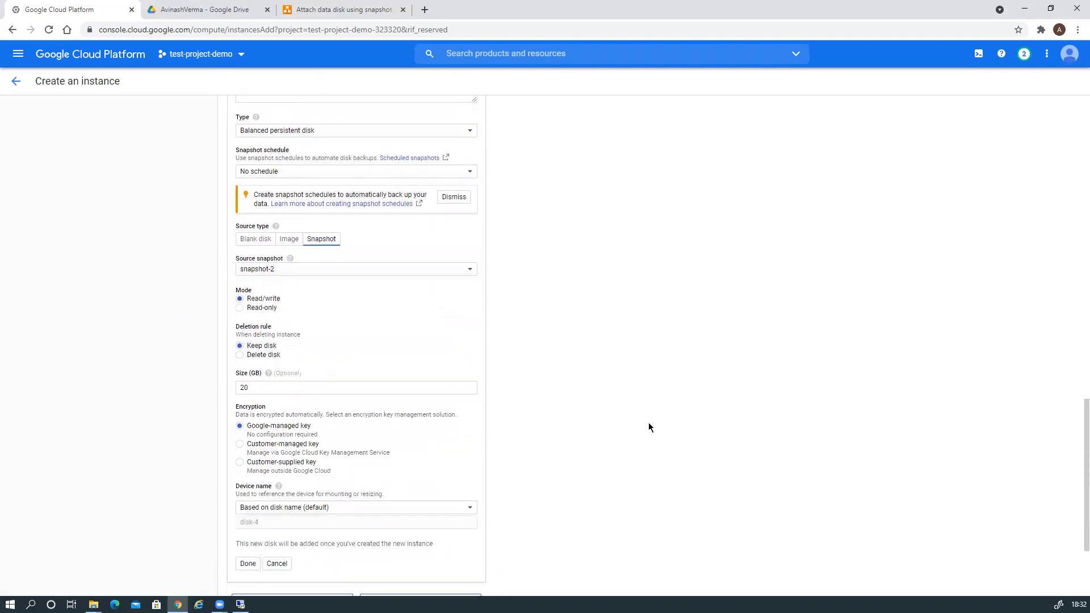
scroll(649, 427, "down", 1)
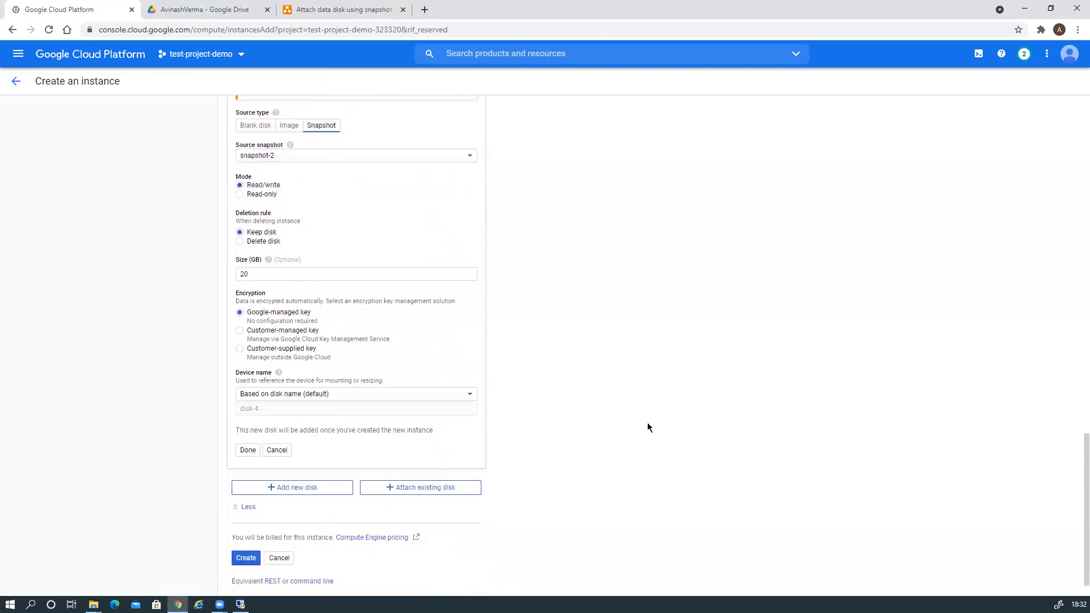
scroll(649, 427, "up", 5)
scroll(649, 427, "down", 5)
left_click(248, 449)
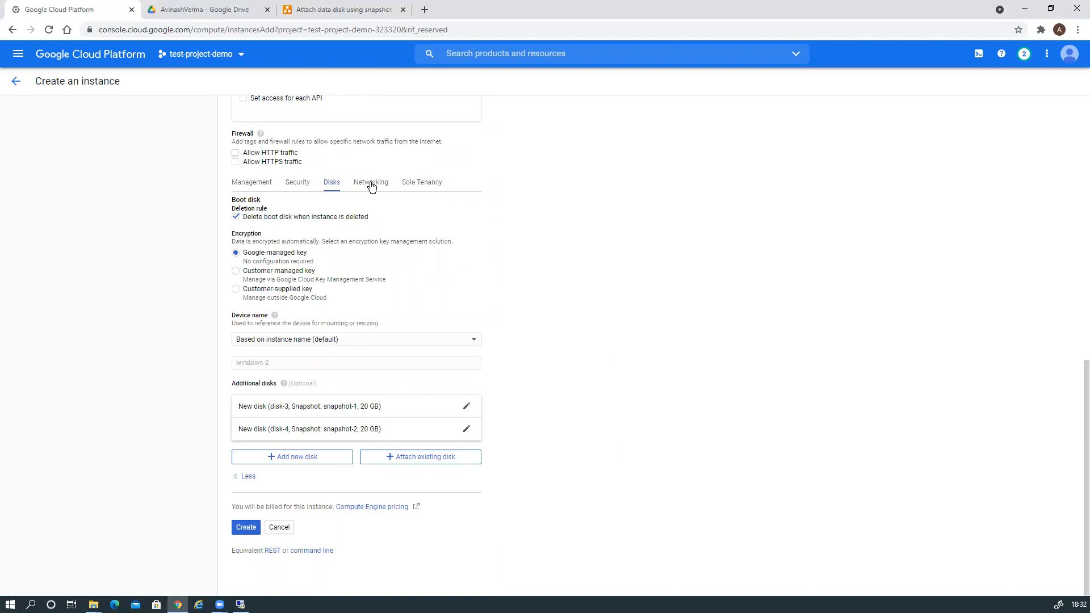
Check the attach-disk-using-snapshot diagram, then create windows-2 with disk-3 and disk-4.
left_click(357, 11)
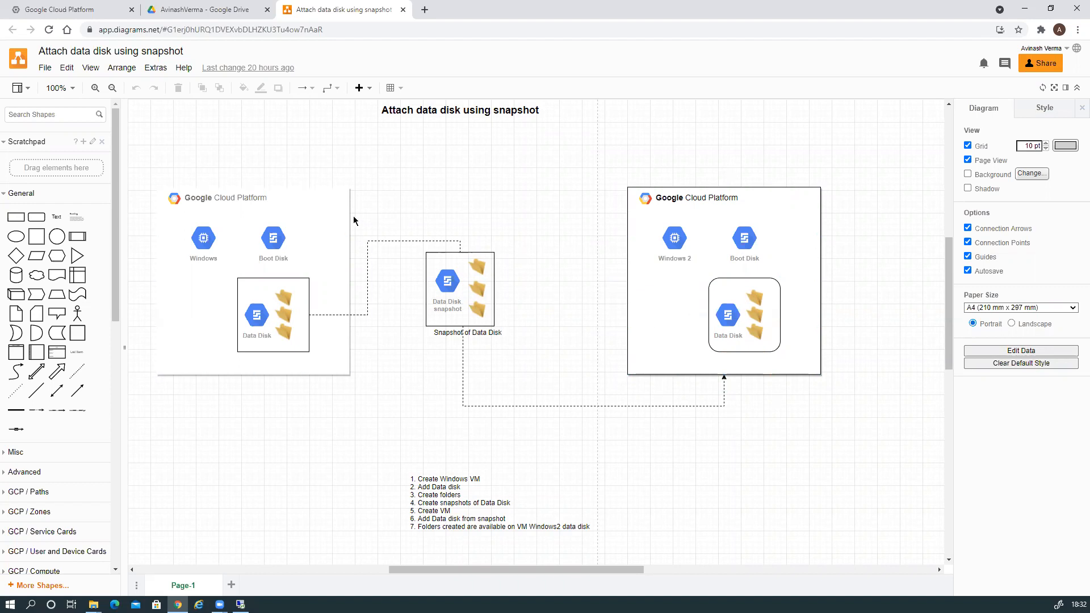
left_click(98, 15)
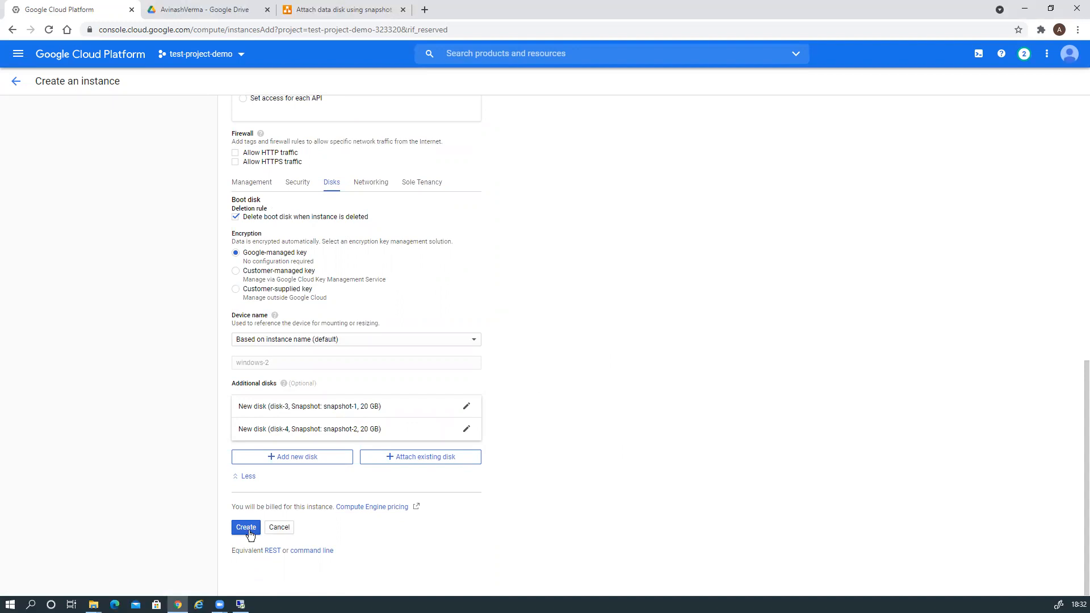
left_click(343, 10)
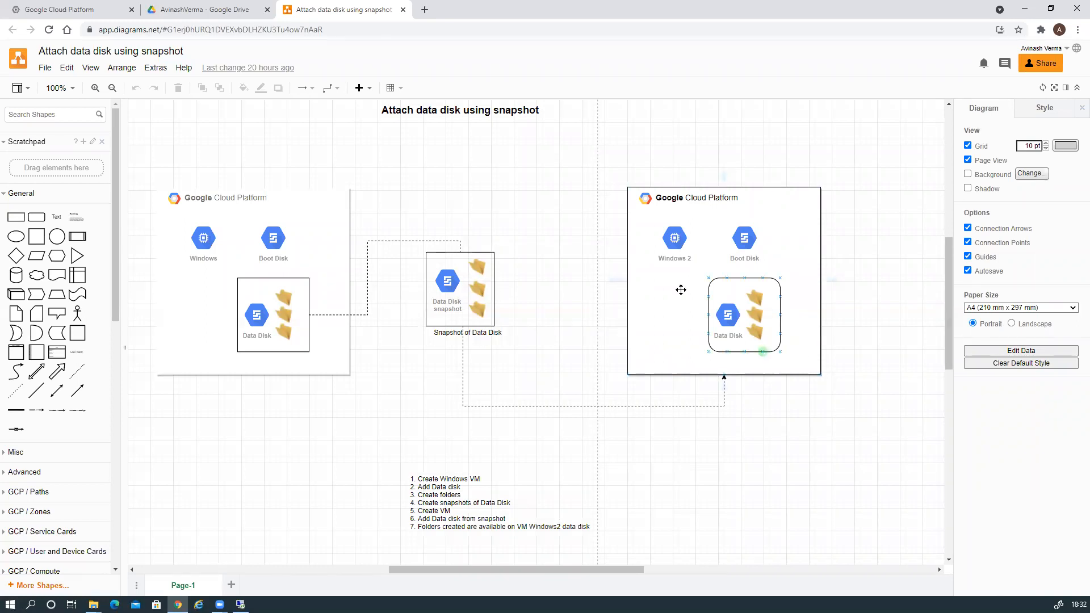
left_click(87, 12)
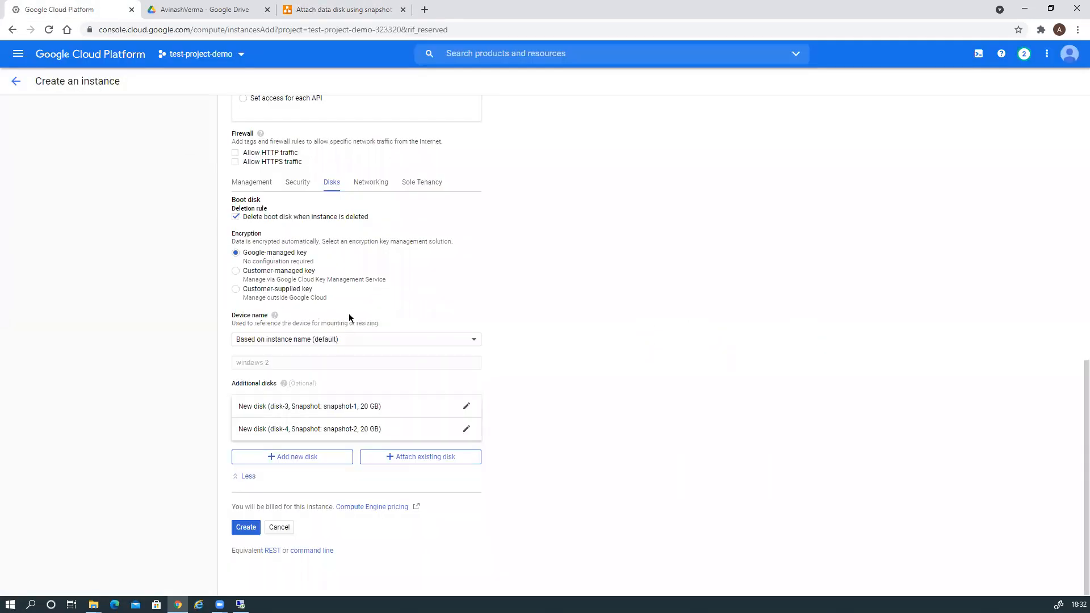
left_click(245, 527)
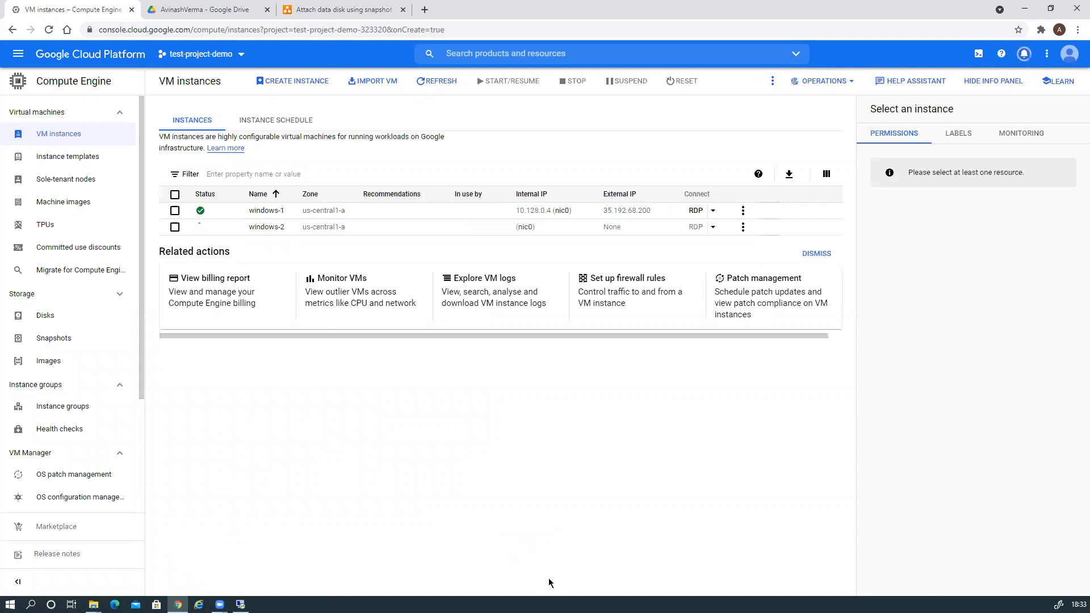
Close the Data 2 folder and shut down windows-1 with reason Other (Unplanned).
left_click(240, 604)
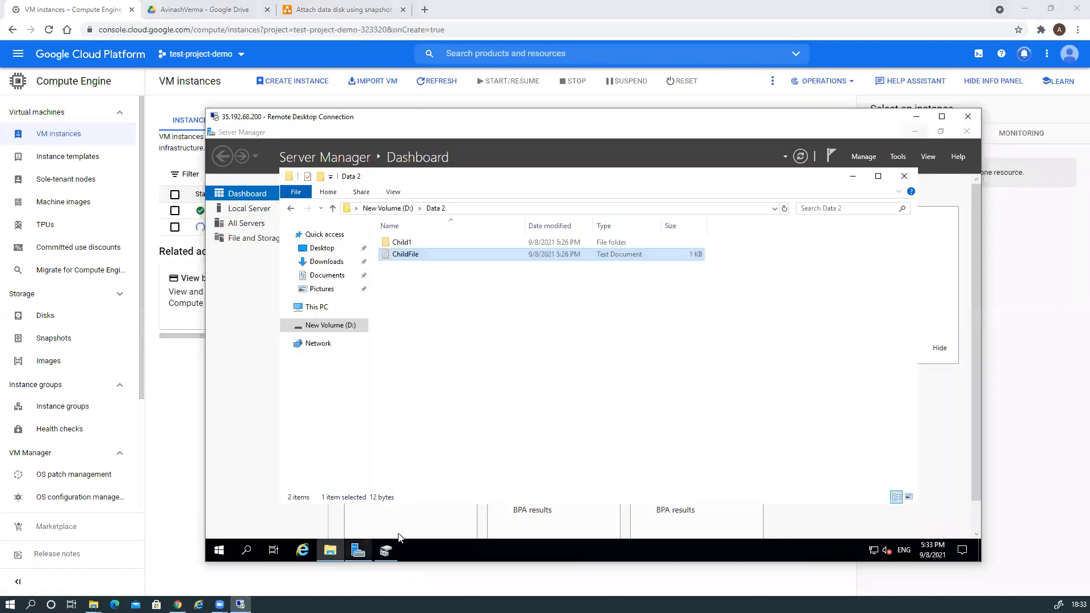
left_click(905, 176)
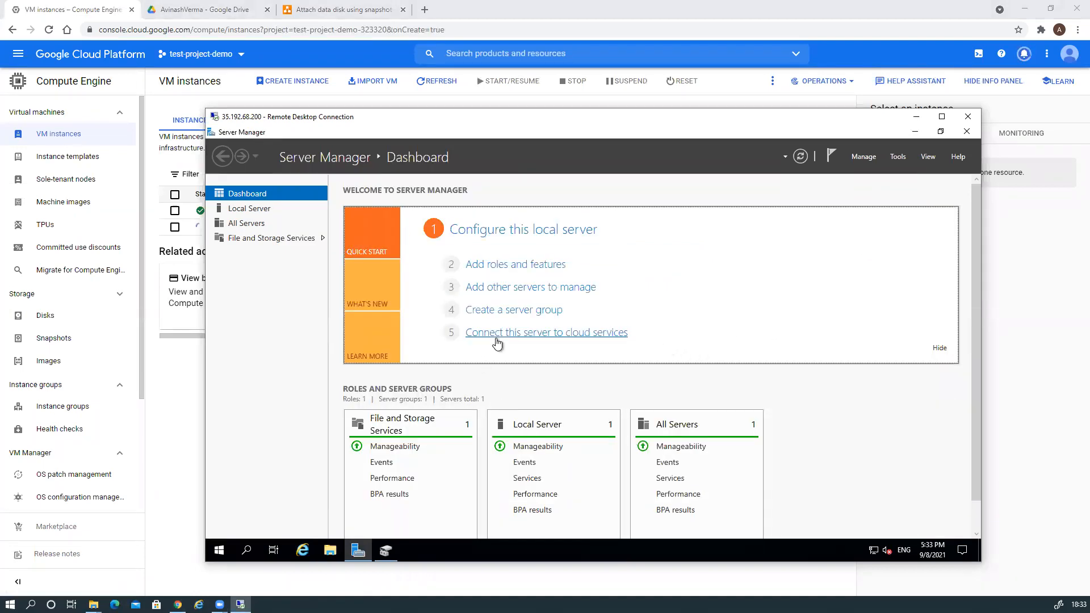
left_click(220, 550)
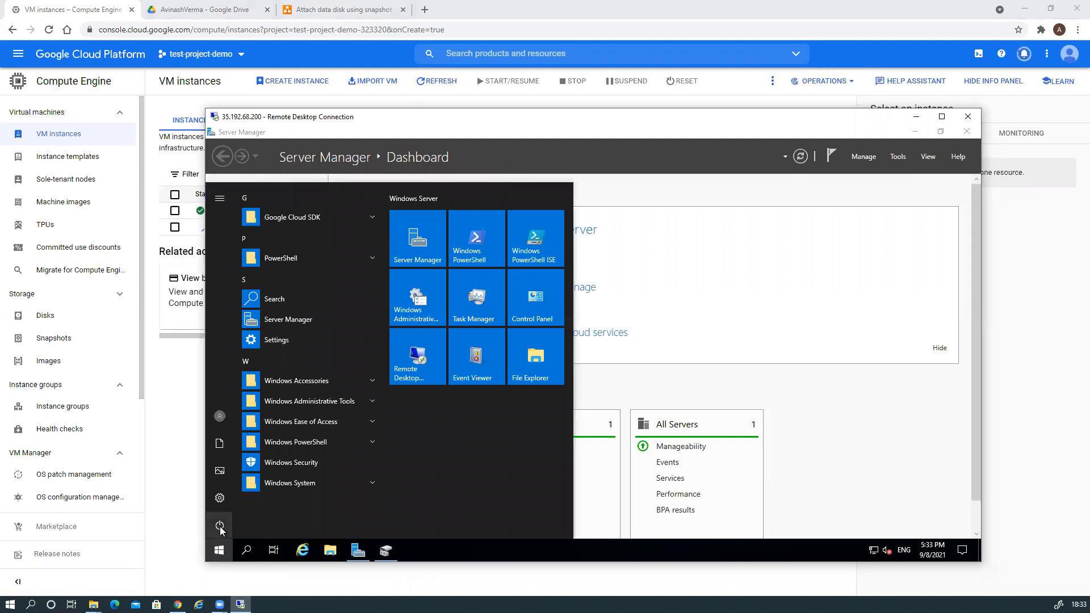
left_click(230, 523)
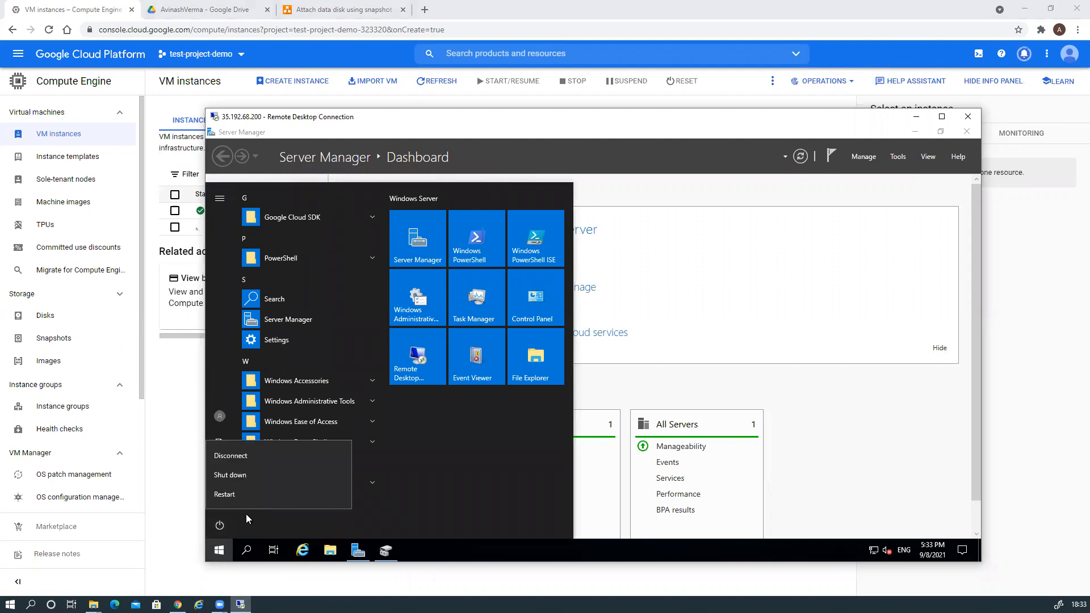
left_click(247, 476)
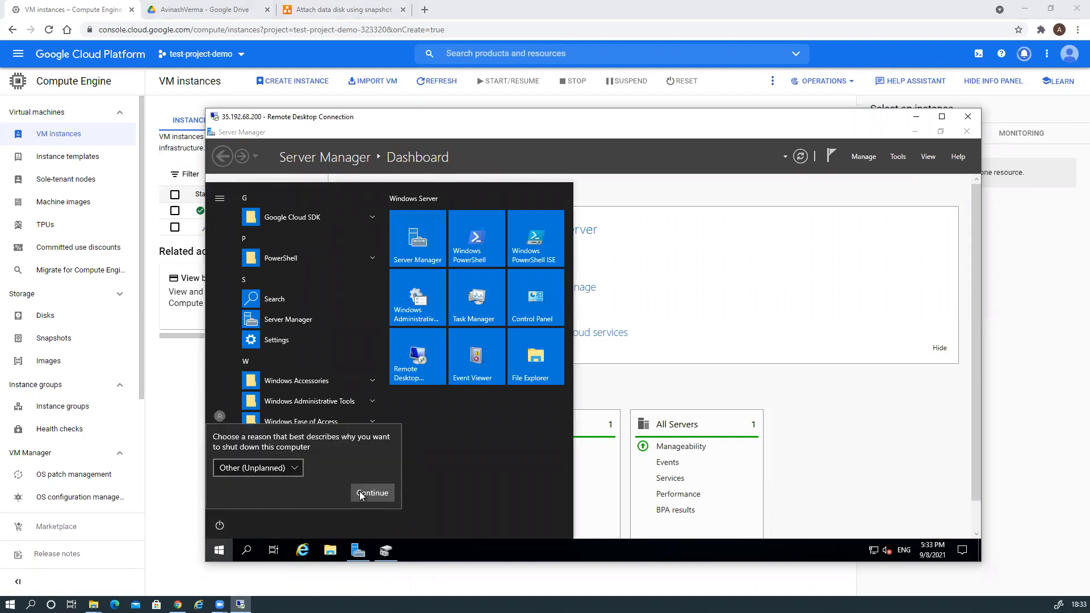
left_click(371, 493)
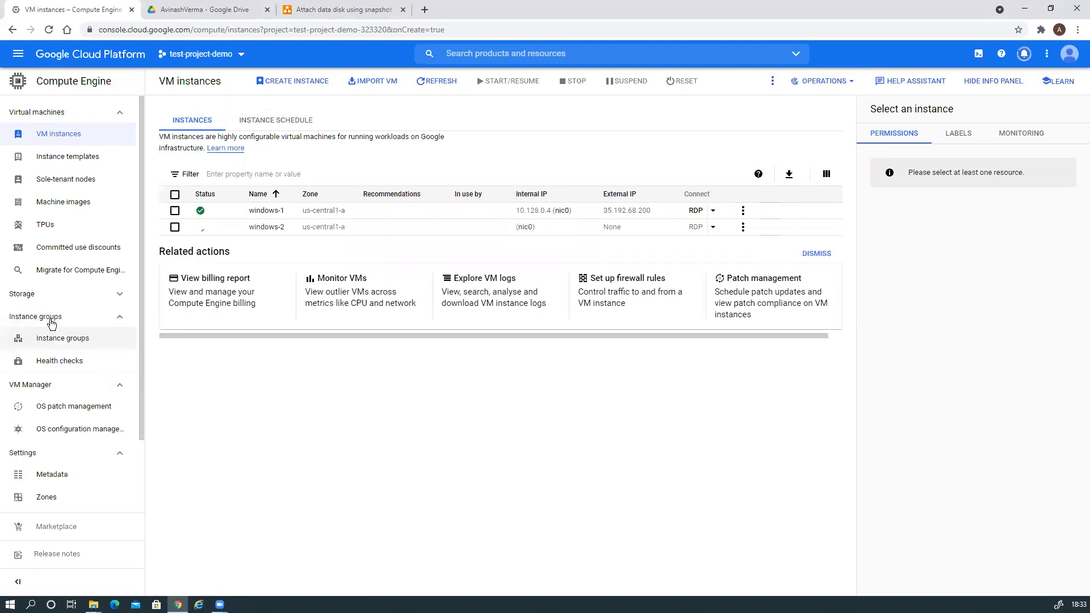
Reload Storage > Disks to check disk-3 and disk-4, then go back to VM instances.
left_click(69, 317)
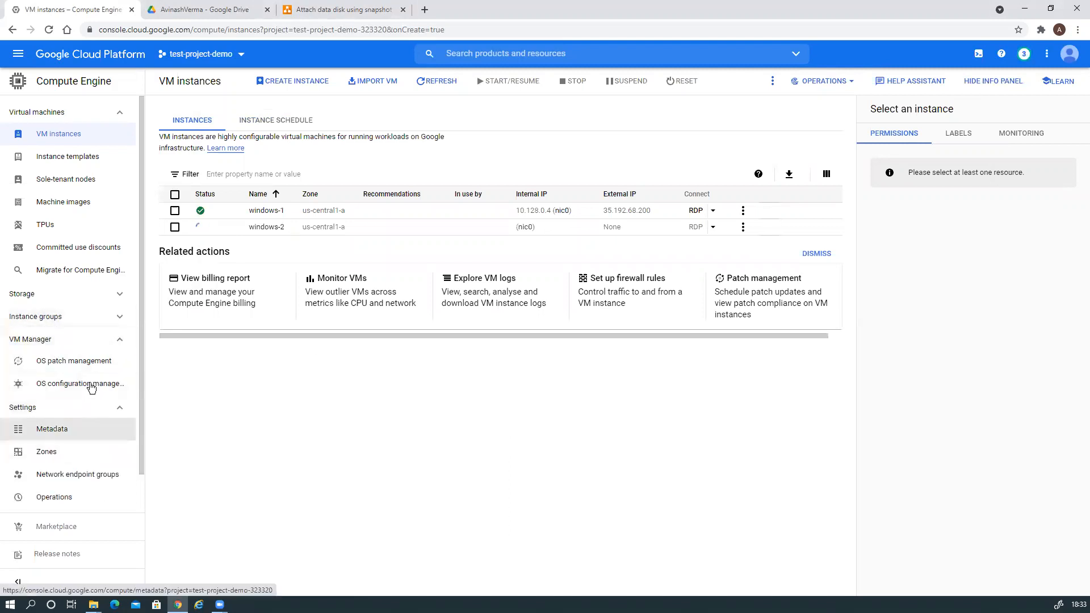
left_click(117, 294)
left_click(43, 319)
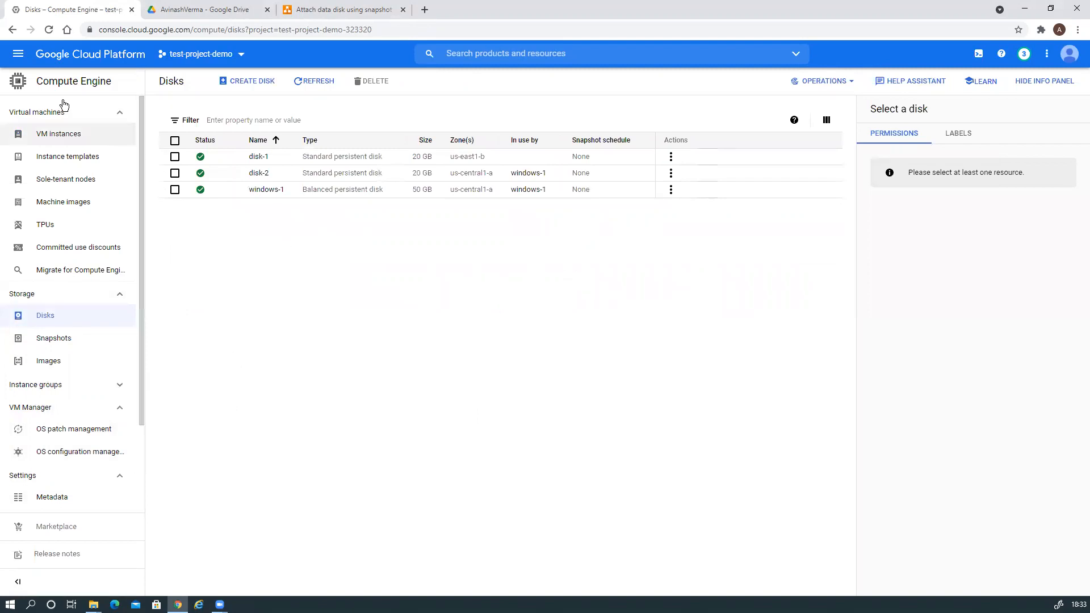
left_click(49, 30)
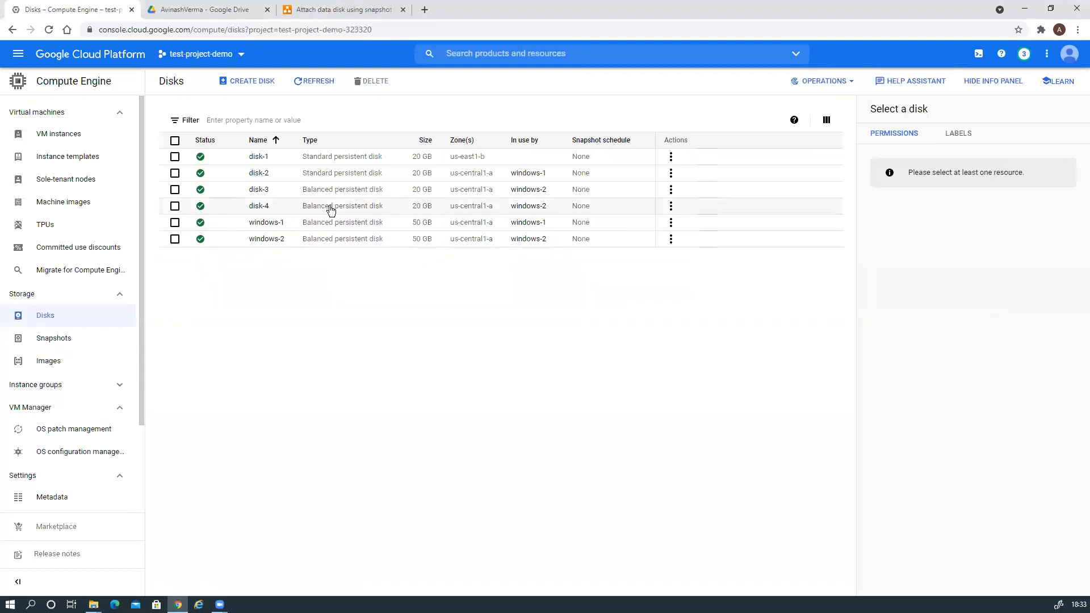
left_click(671, 189)
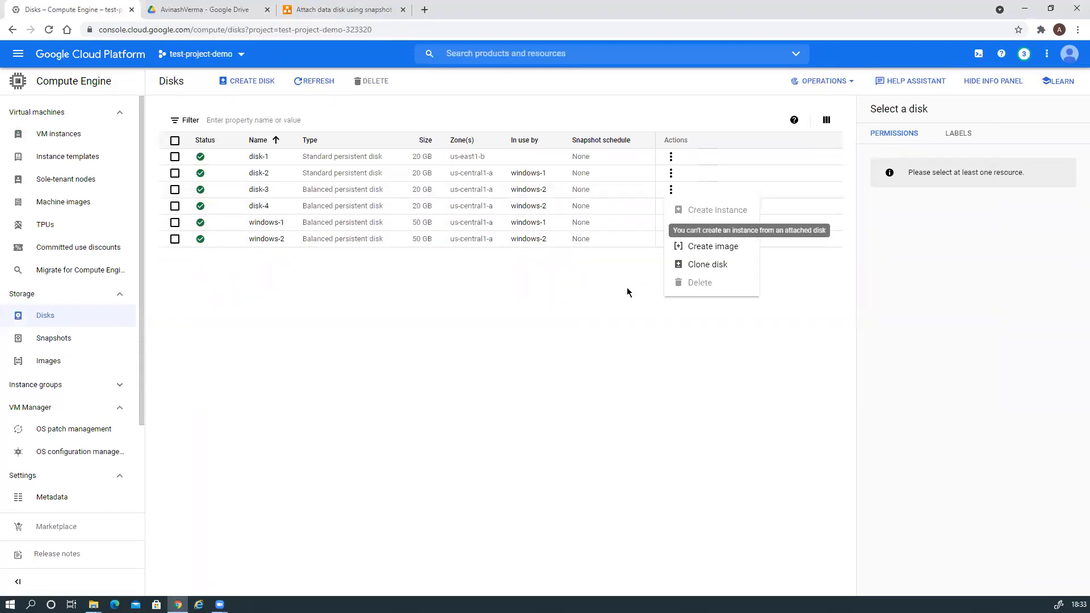
left_click(397, 354)
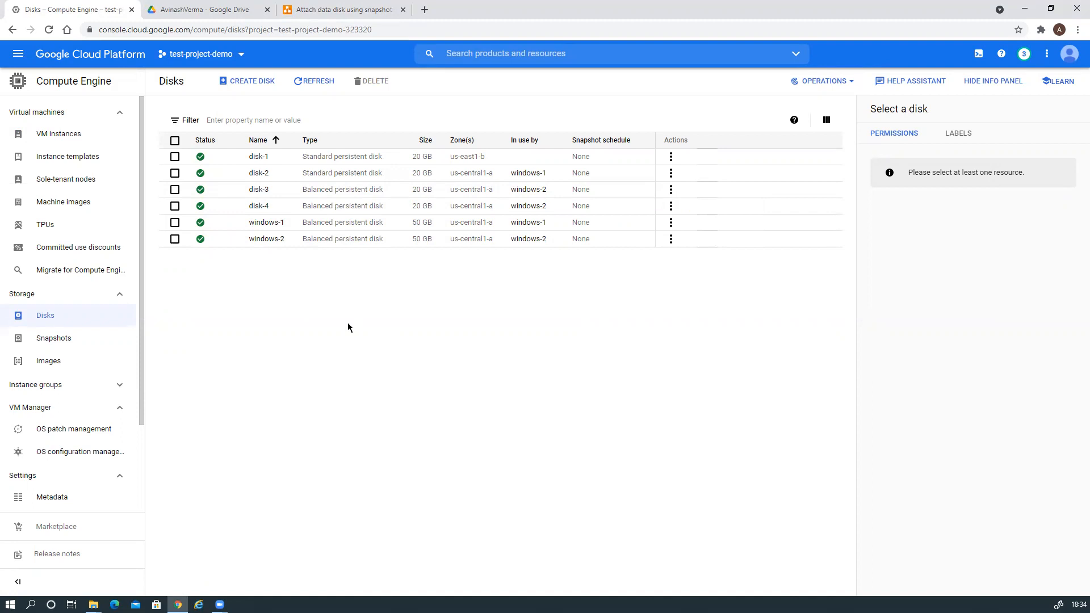
left_click(59, 136)
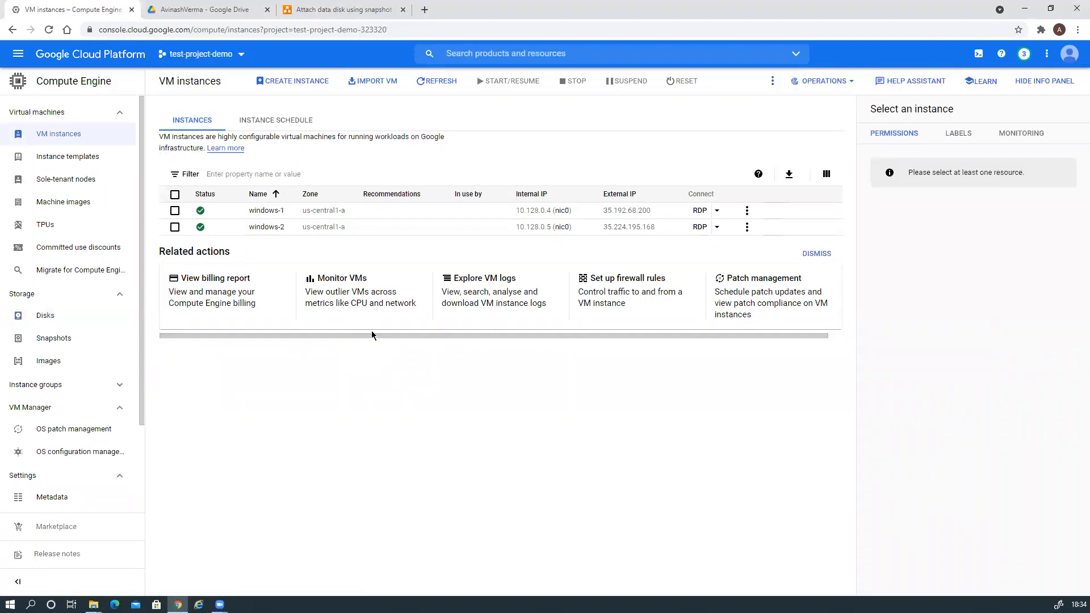
From windows-2's details, set a new Windows password and copy it to the clipboard.
left_click(267, 227)
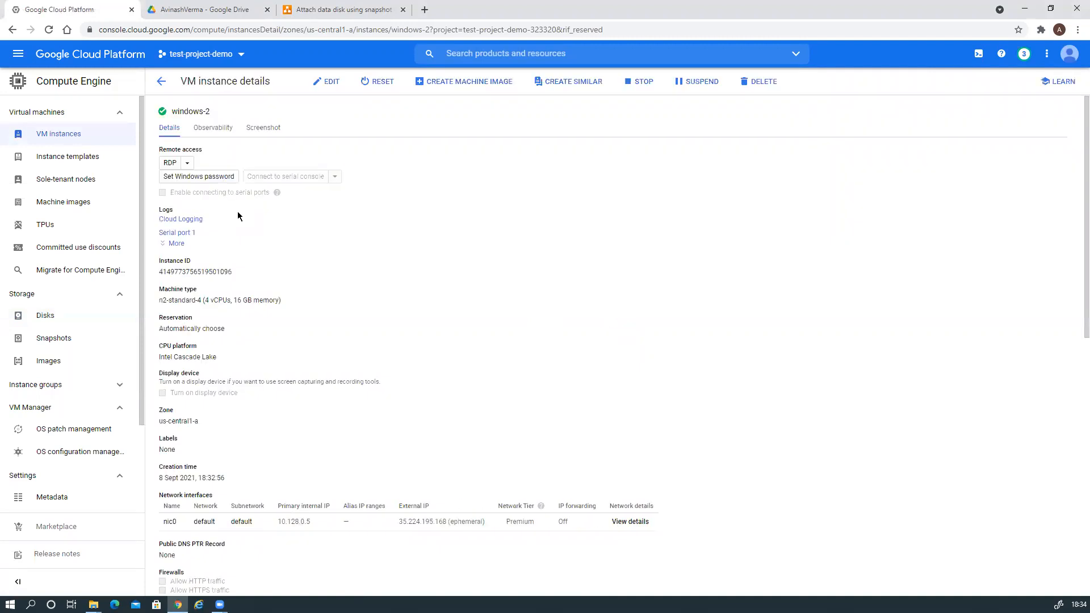
left_click(197, 183)
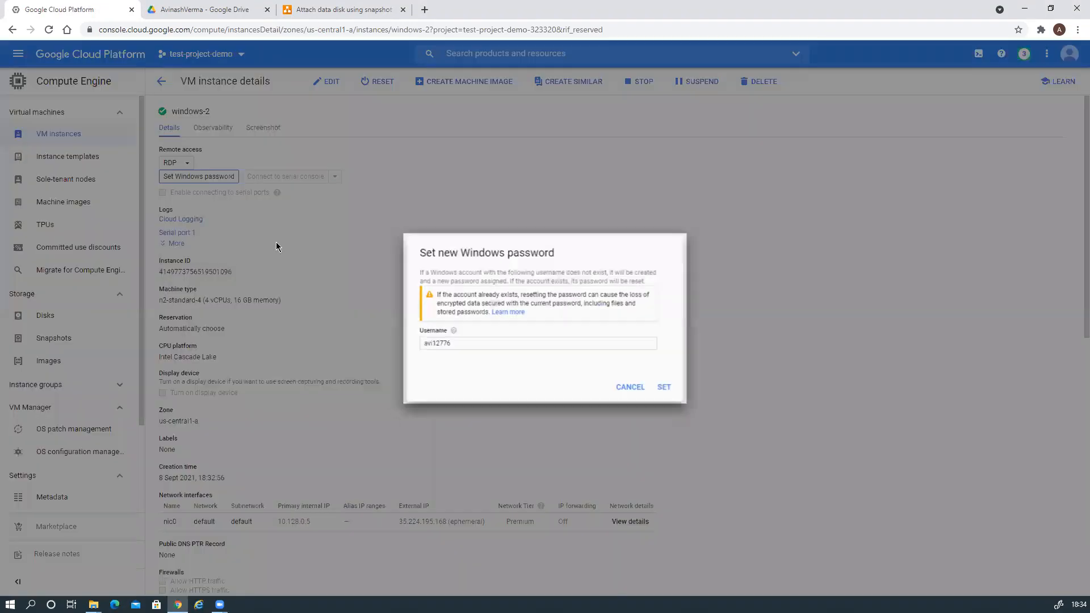
left_click(670, 391)
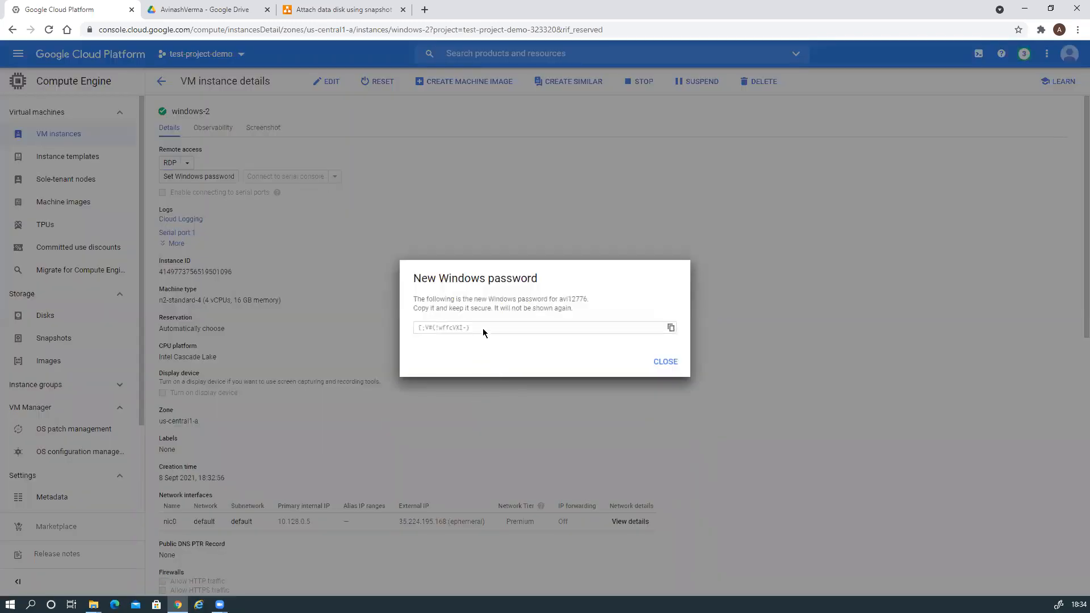
left_click(482, 327)
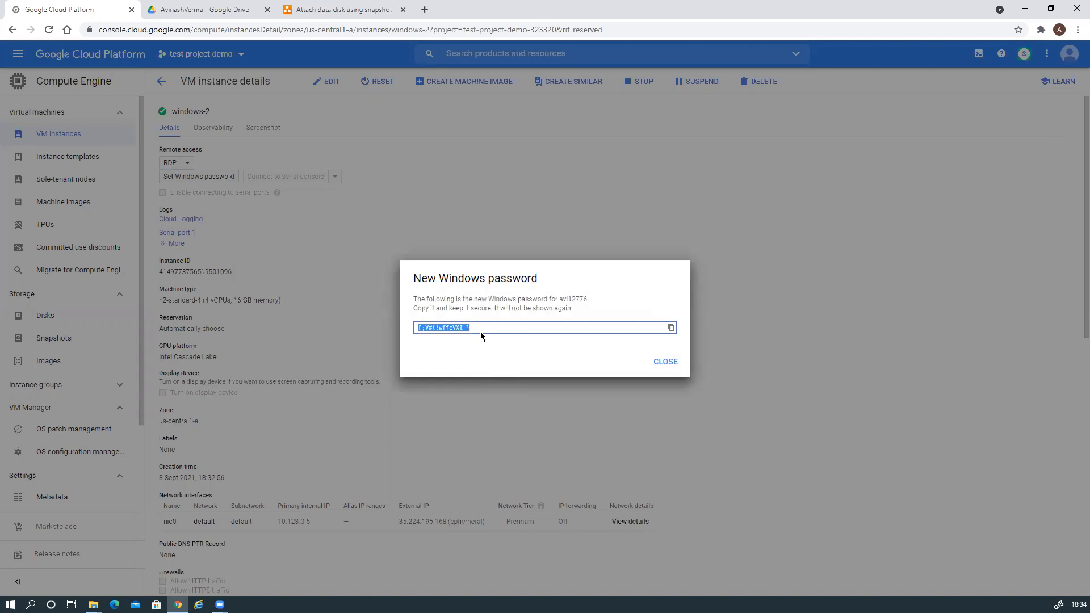
left_click(673, 328)
left_click(667, 363)
Launch Remote Desktop Connection by searching 'rdp'.
left_click(31, 604)
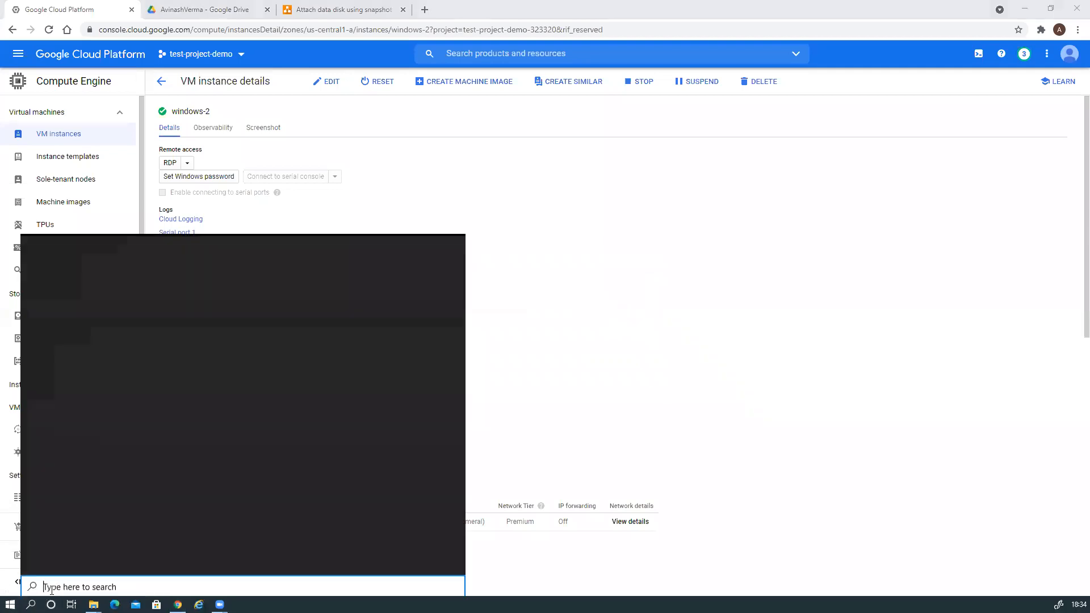
type("rdp")
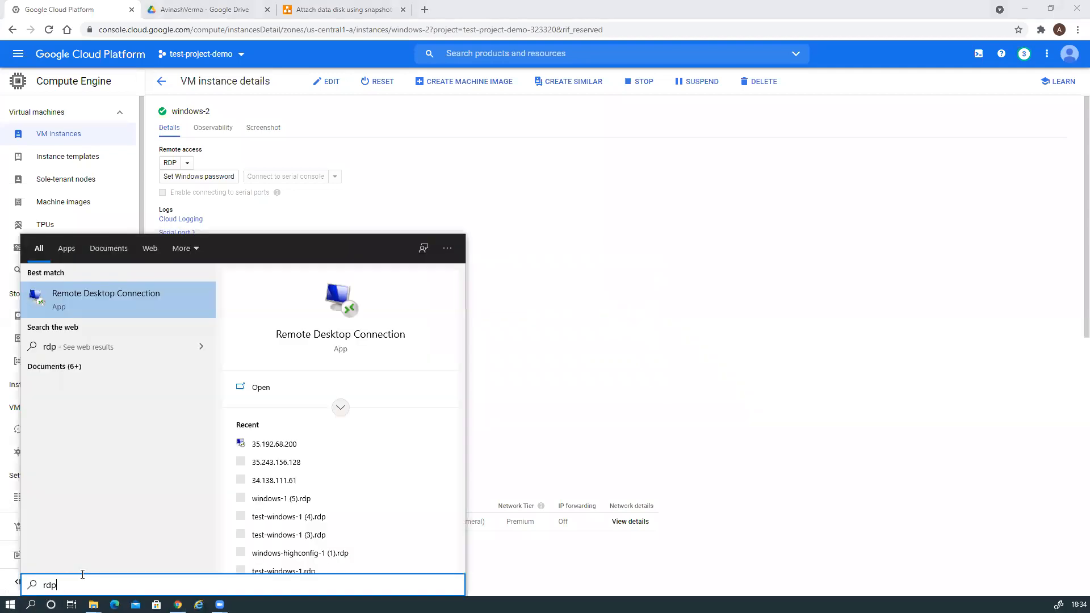
key("Return")
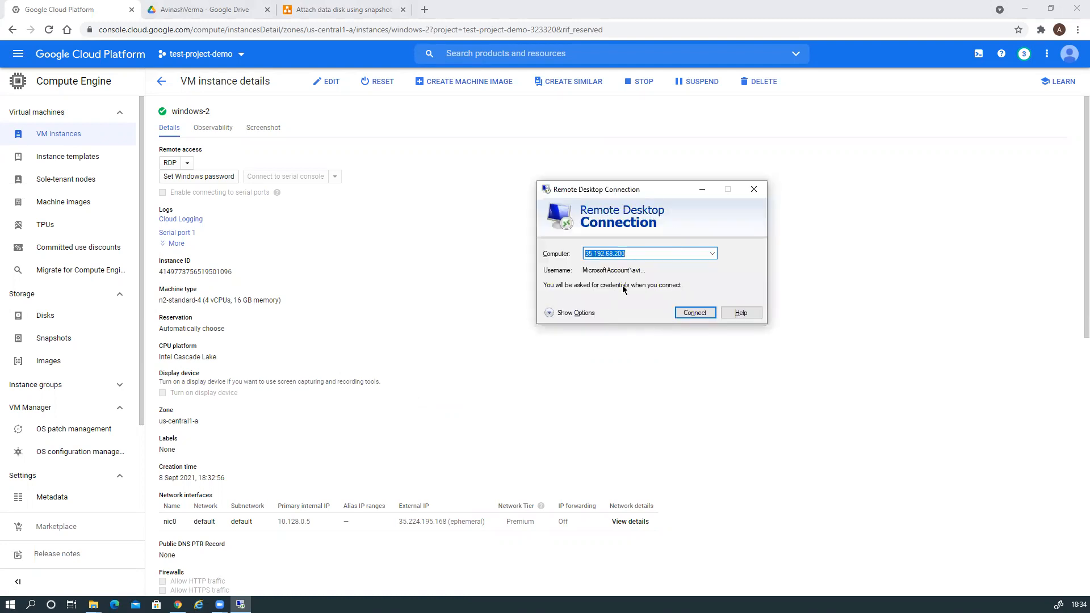
Change the computer address to 35.224.195.168, connect, and dismiss the failure error.
left_click(597, 253)
left_click_drag(596, 254, 653, 253)
key("BackSpace")
key("BackSpace")
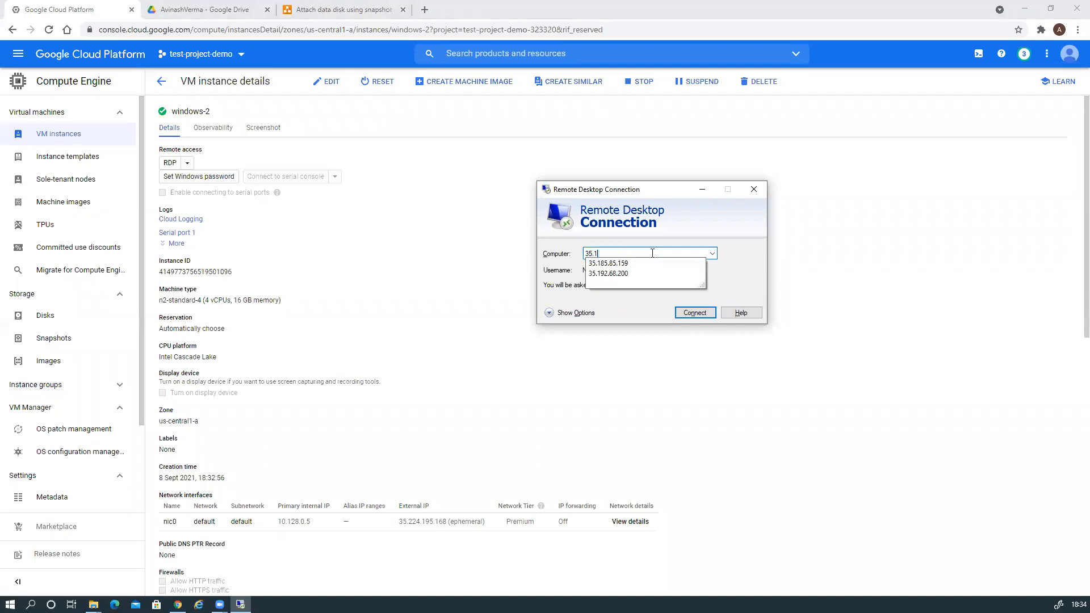
type("224")
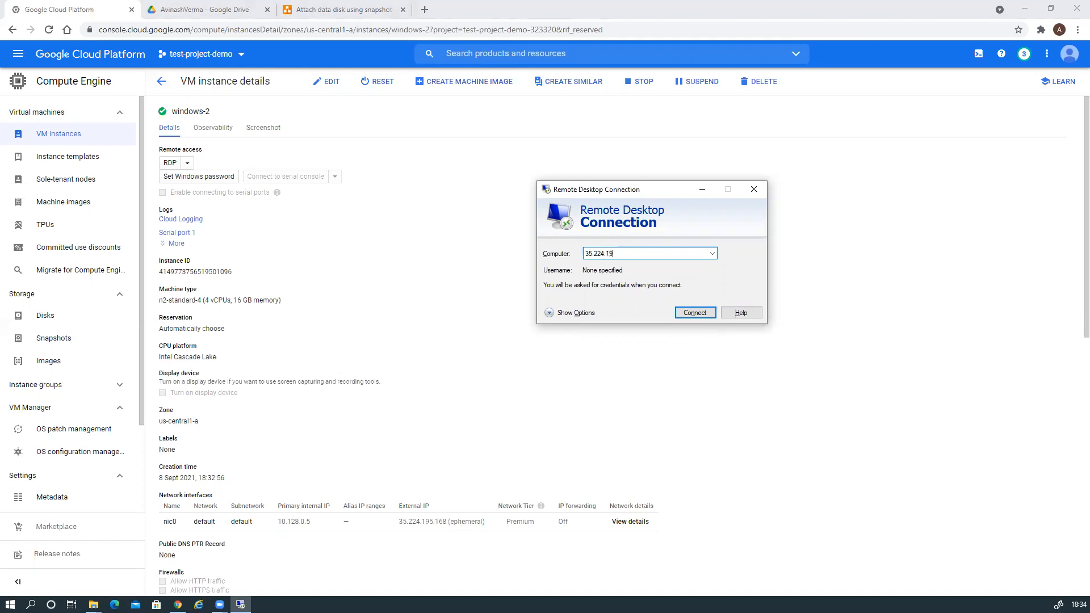
type(".168")
left_click(695, 313)
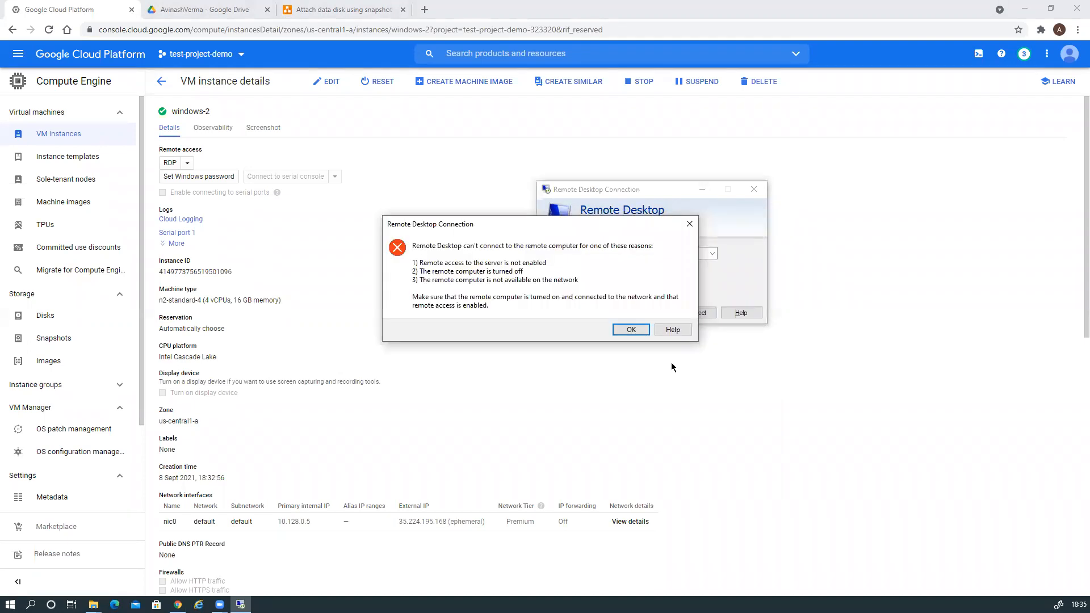
left_click(631, 330)
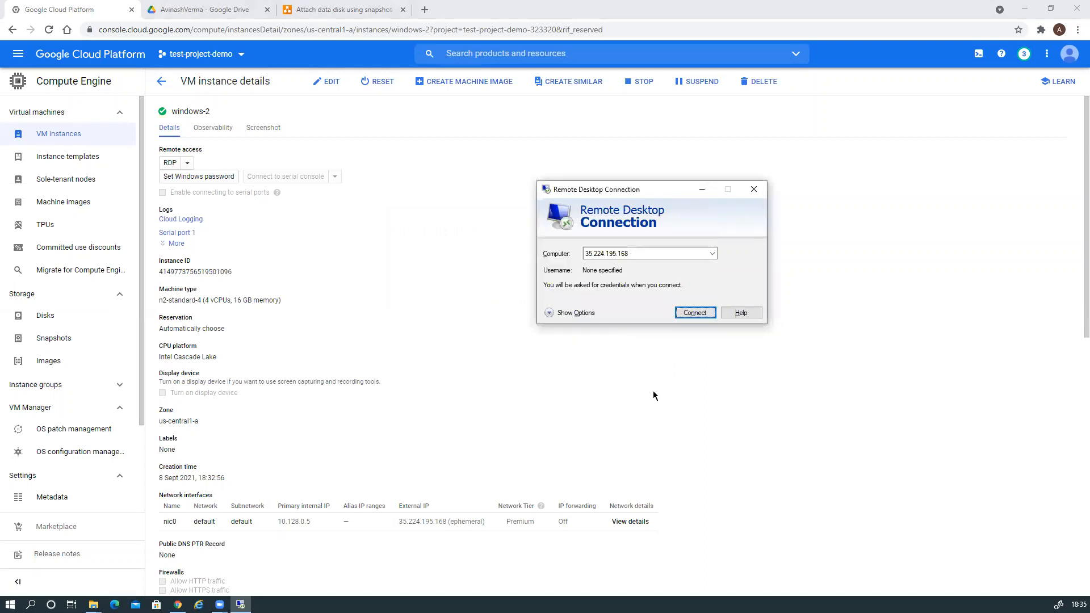
Move and minimize the Remote Desktop window, then open Storage > Snapshots.
left_click_drag(660, 189, 554, 186)
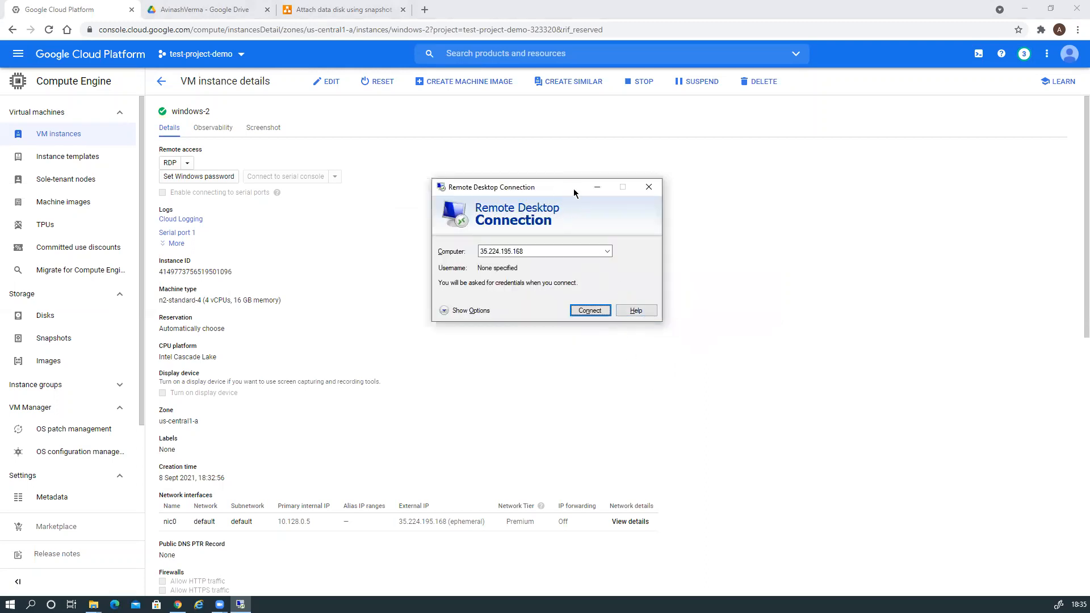
left_click(597, 187)
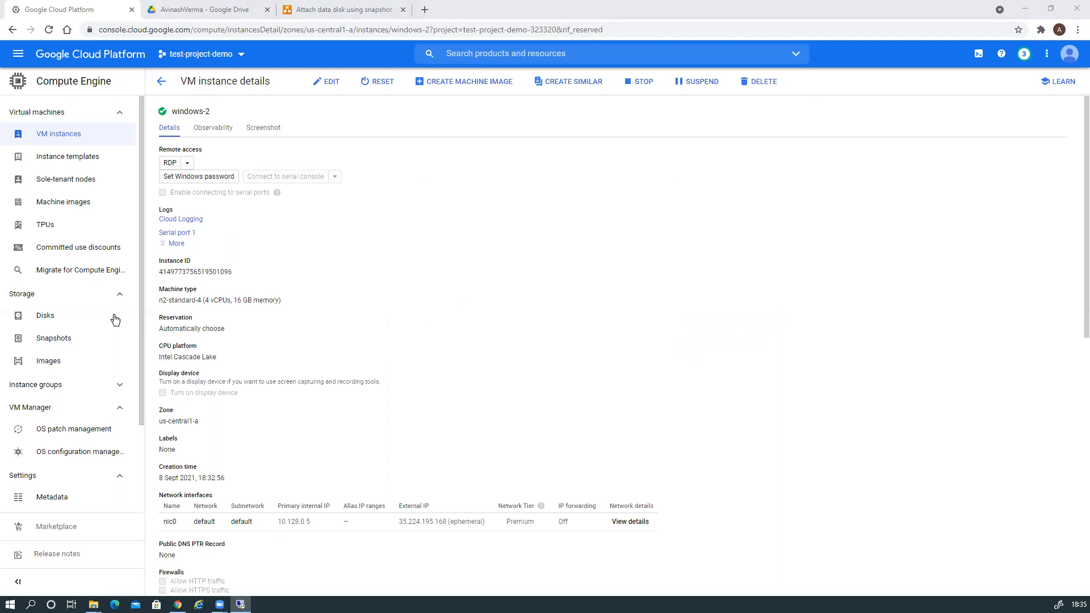
left_click(67, 341)
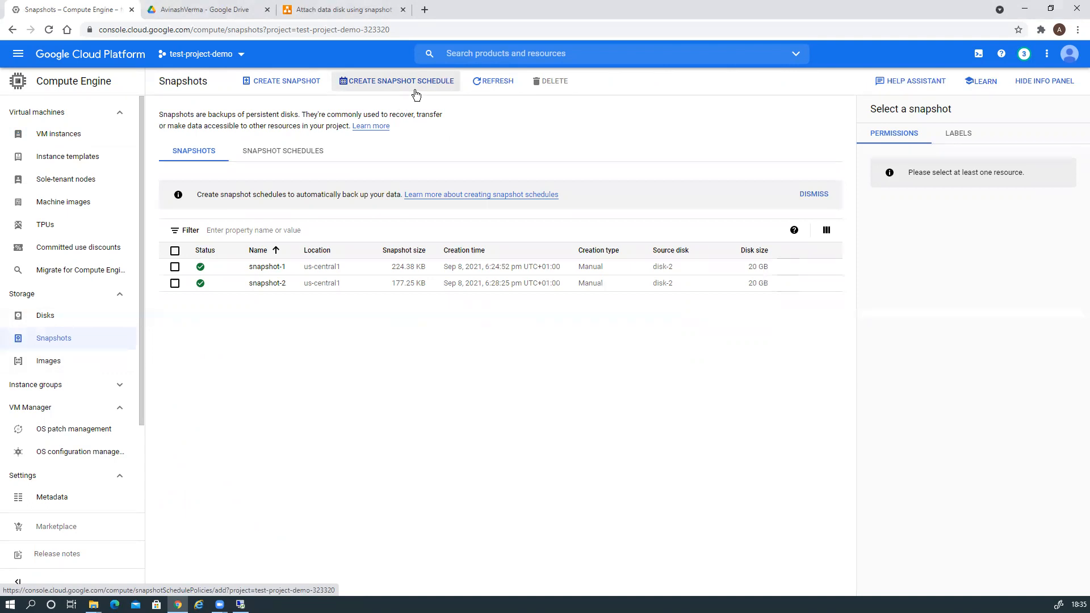
Open snapshot-1 to view its details: source disk-2, 20 GB, us-central1.
left_click(265, 266)
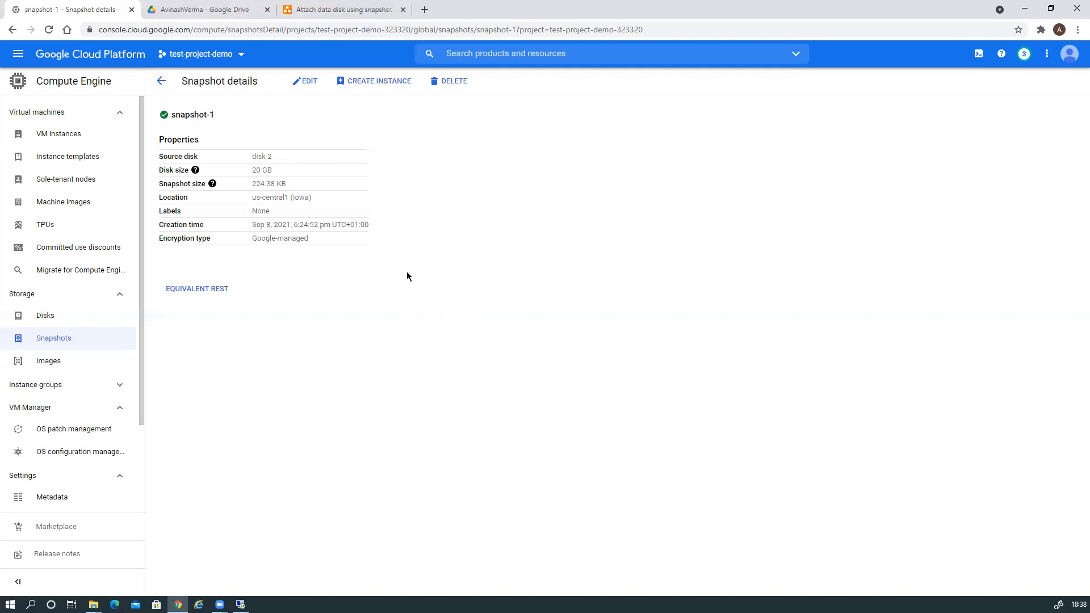
Bring Remote Desktop up beside the VM list and connect to windows-2 at 35.224.195.168.
left_click(51, 137)
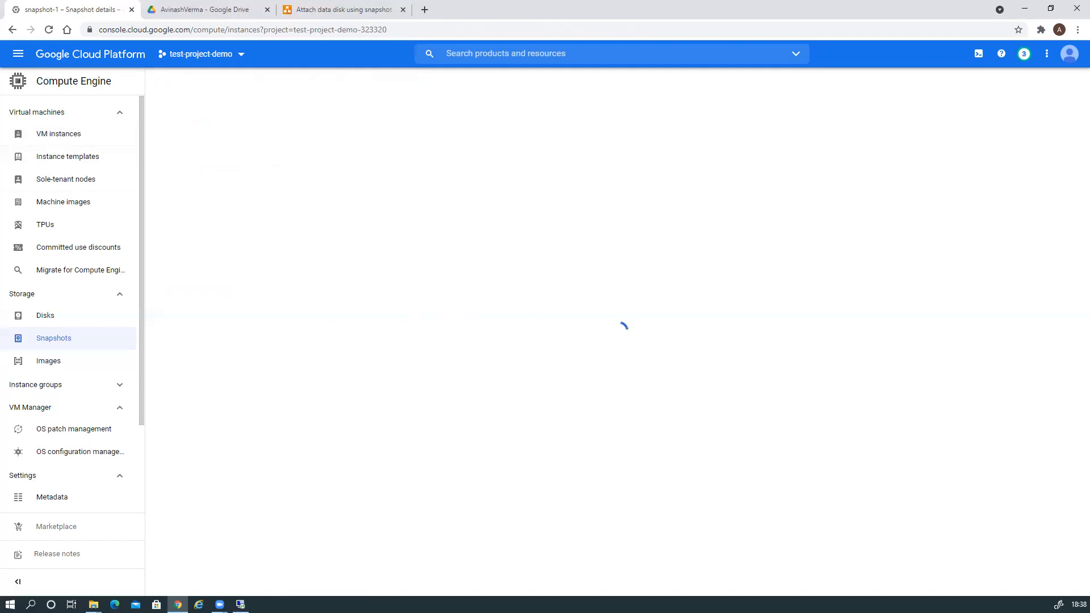
left_click(240, 605)
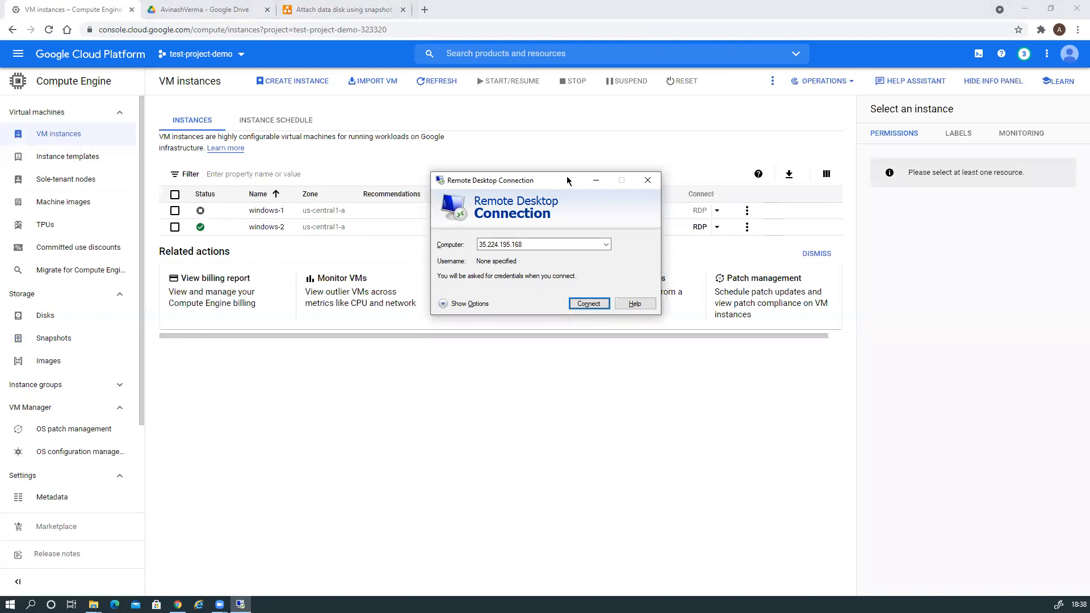
left_click_drag(567, 181, 710, 285)
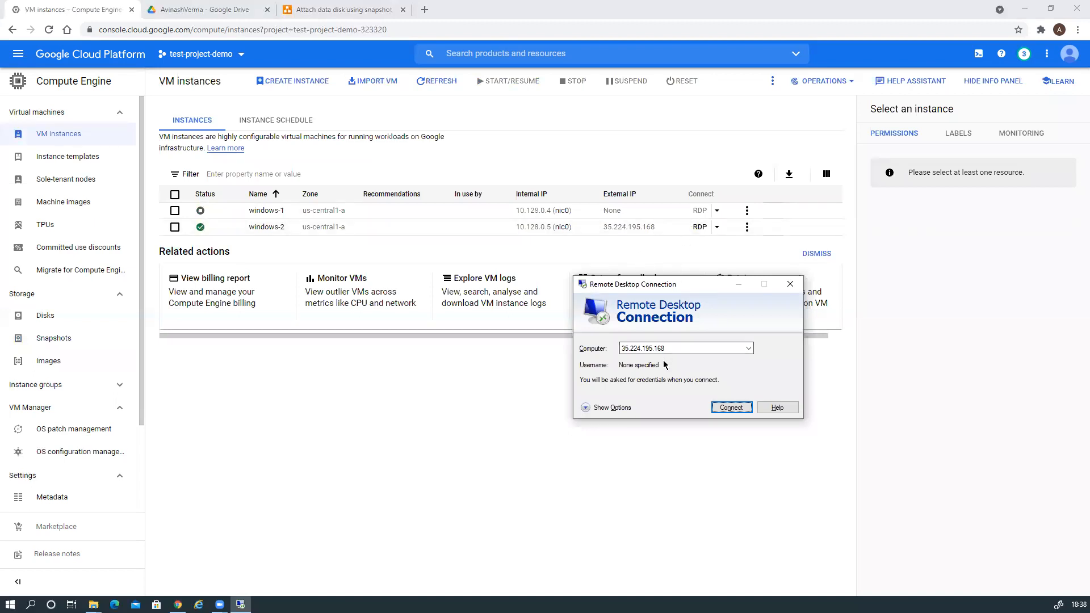
left_click(728, 409)
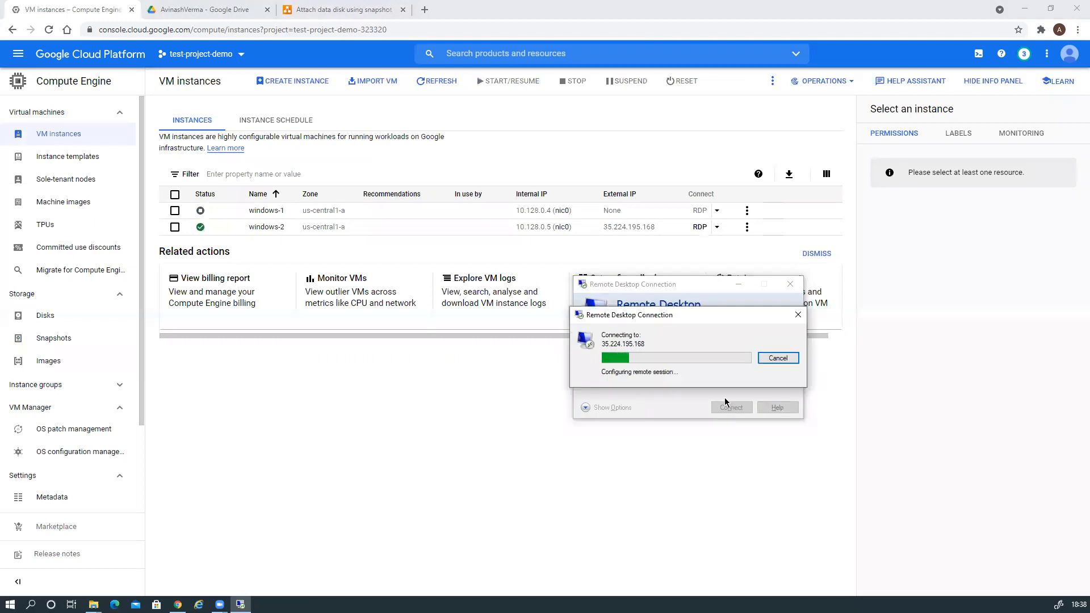
Sign in with a different account's username and the generated password, accepting the certificate warning.
left_click(593, 403)
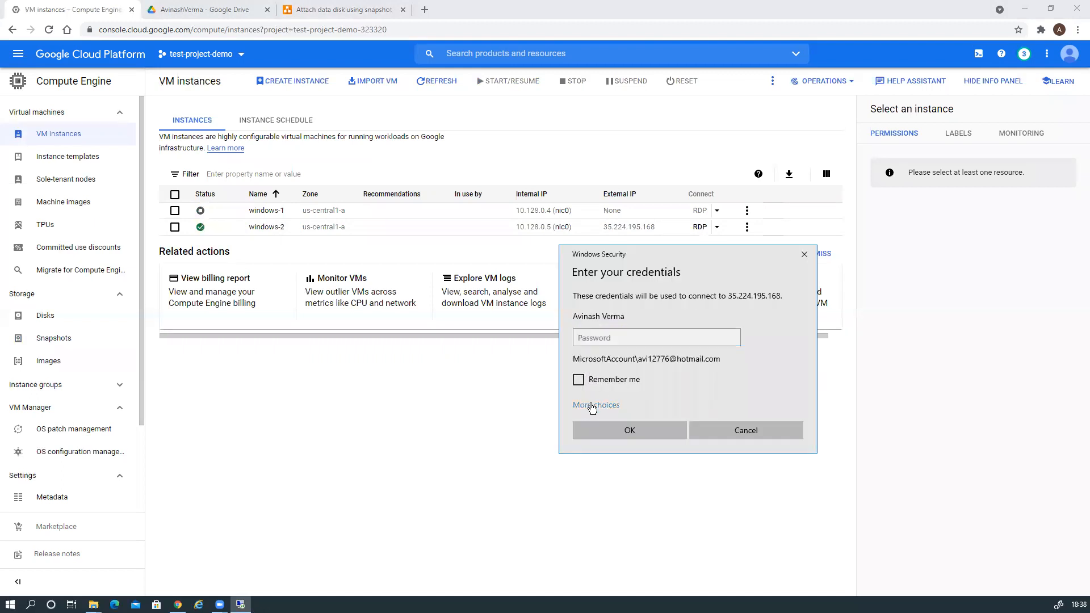
left_click(633, 463)
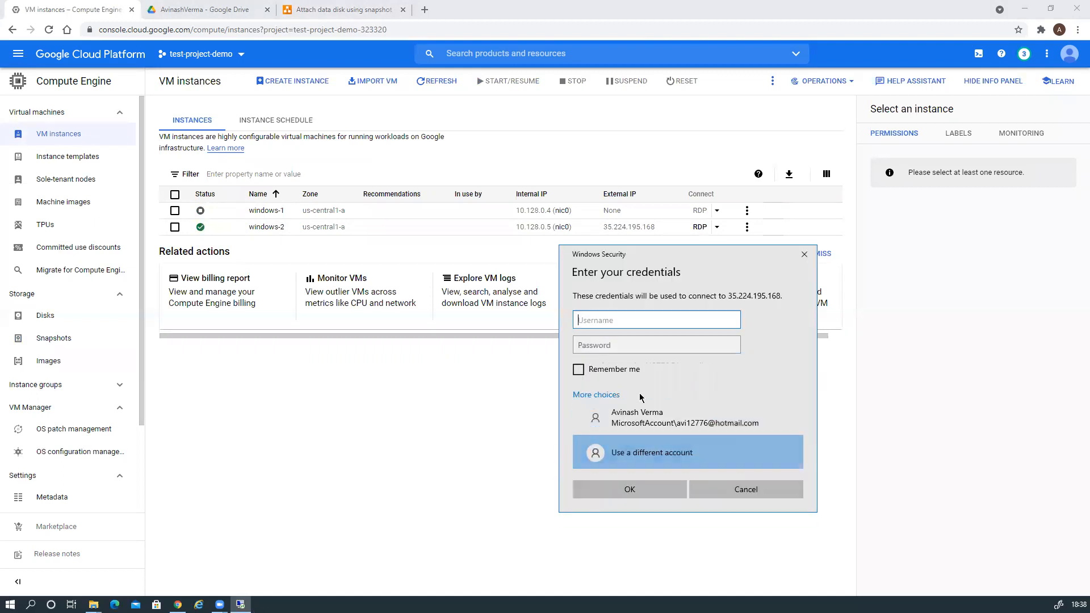
type("avinash.")
key("BackSpace")
key("BackSpace")
key("BackSpace")
key("BackSpace")
key("BackSpace")
type("12776")
key("Tab")
key("ctrl+v")
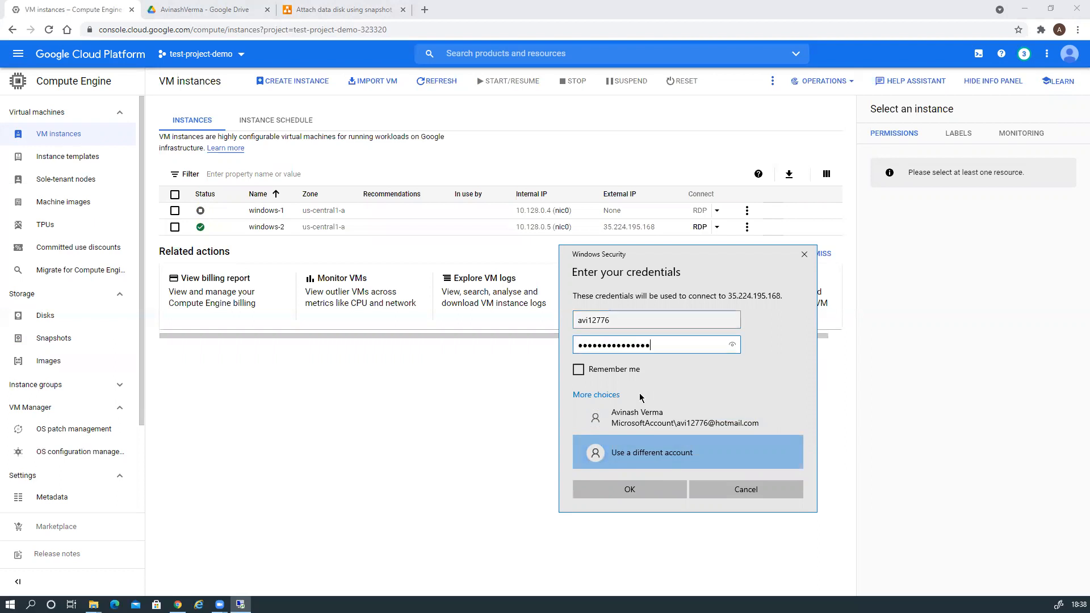
left_click(624, 488)
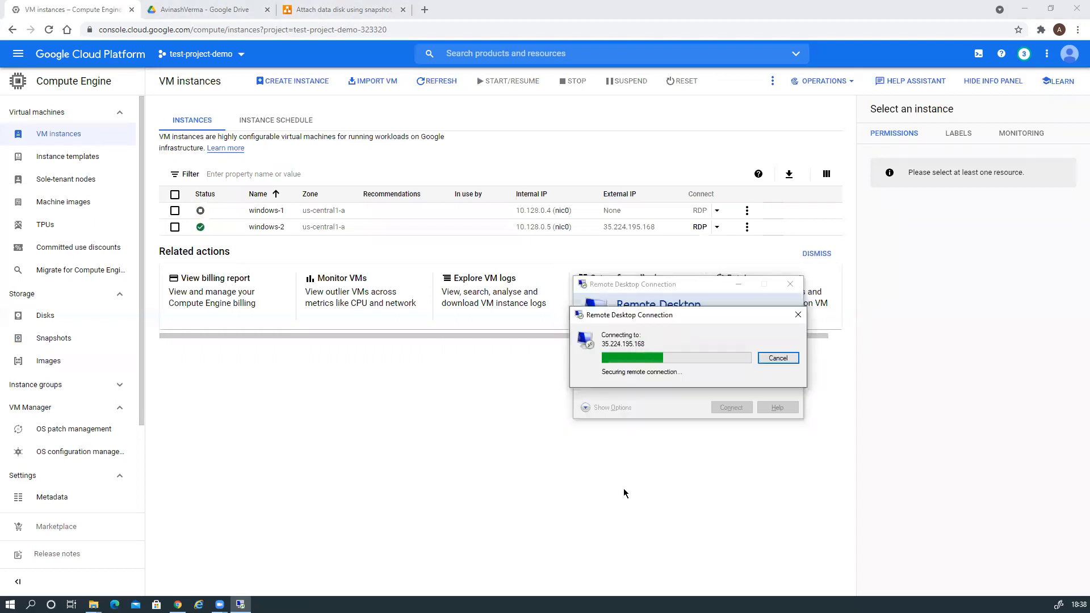
left_click(725, 447)
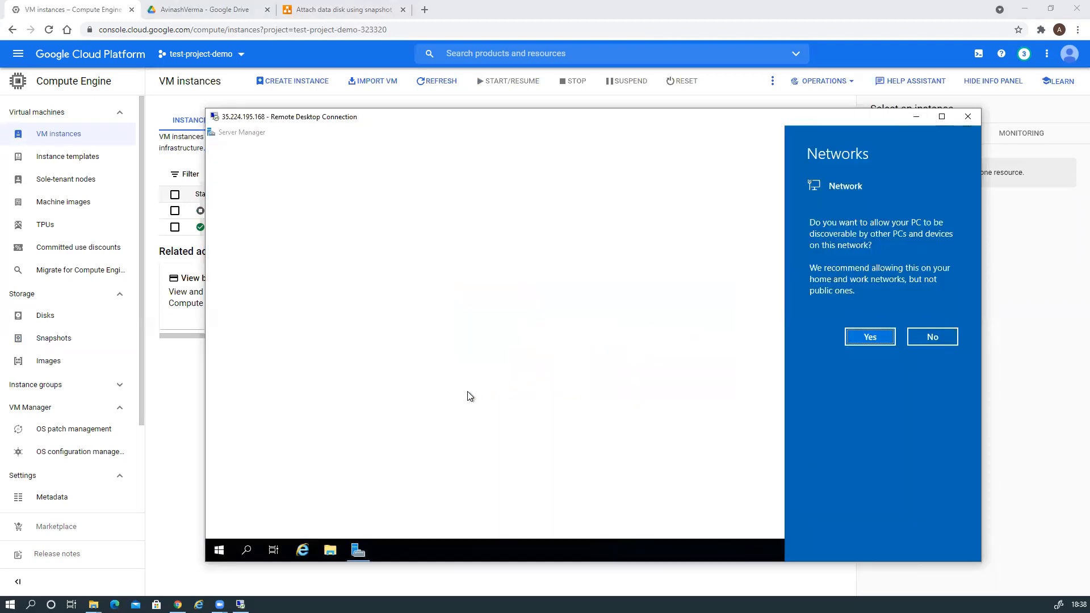
Dismiss the startup notices and launch Disk Management with 'diskmgmt'.
left_click(567, 397)
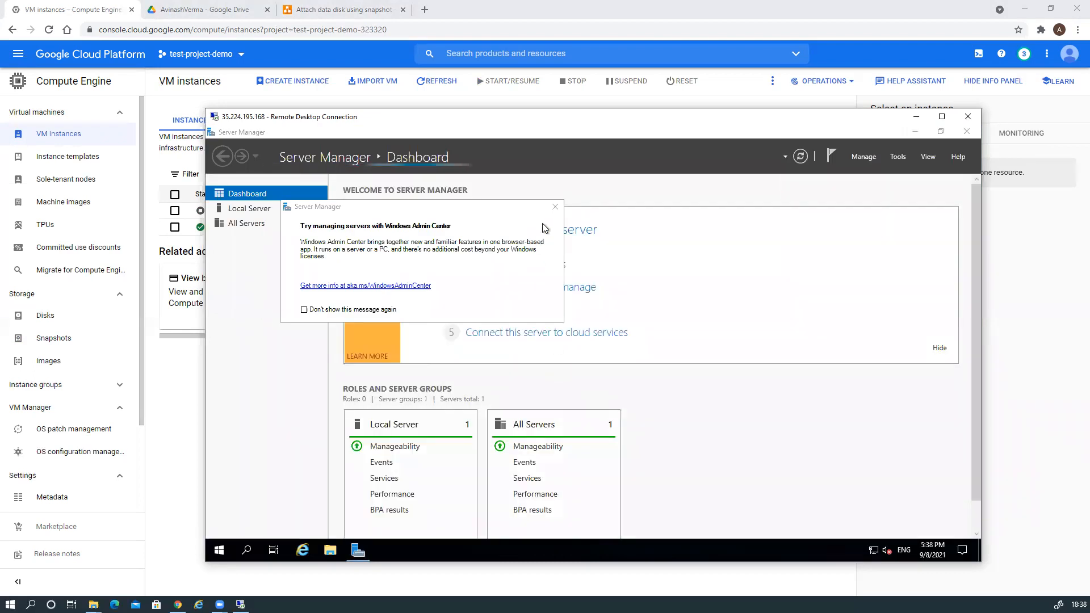
left_click(556, 207)
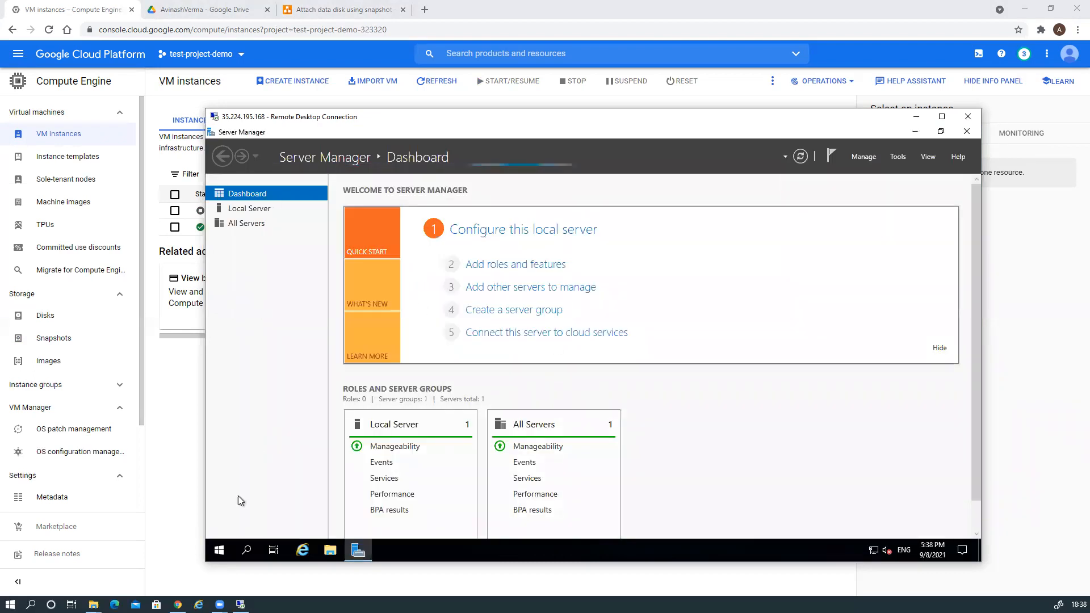
left_click(248, 551)
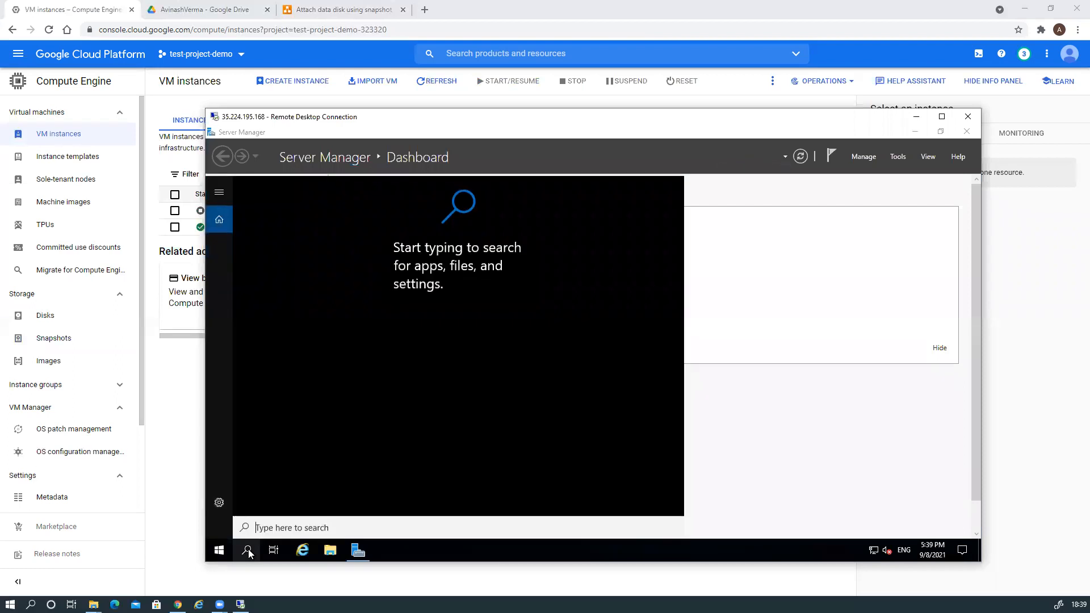
type("diskm")
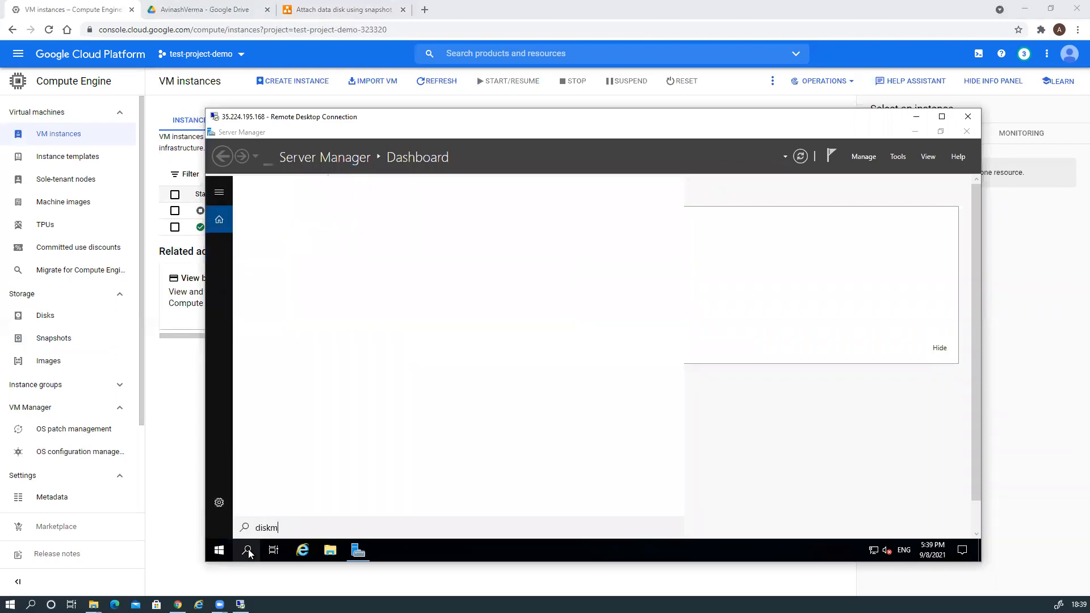
type("gmt")
key("Return")
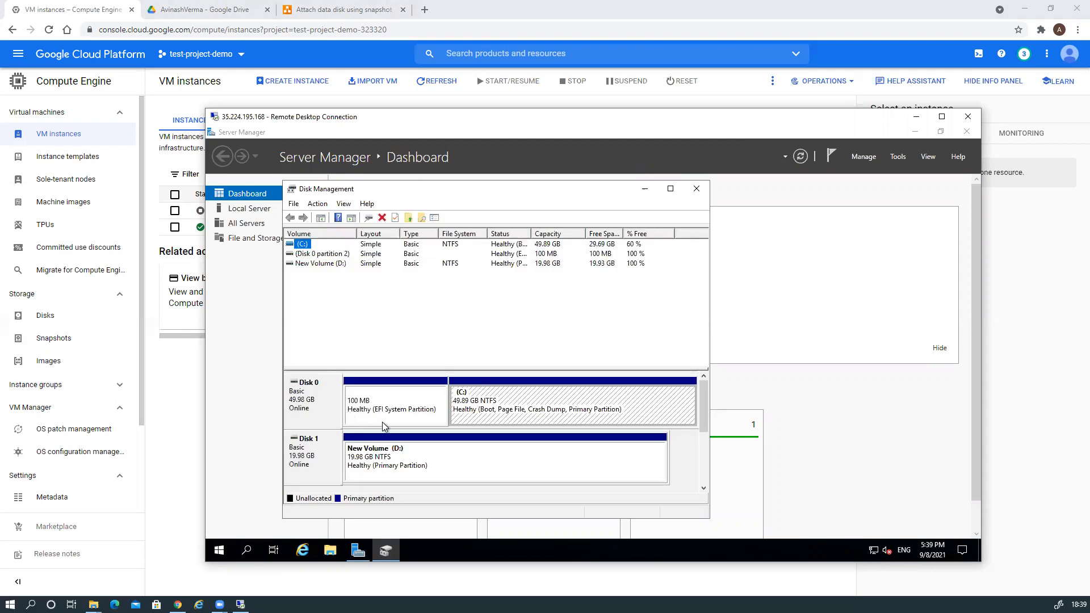
Bring the offline Disk 2 online as New Volume (E:), then minimize Disk Management.
left_click_drag(704, 415, 701, 445)
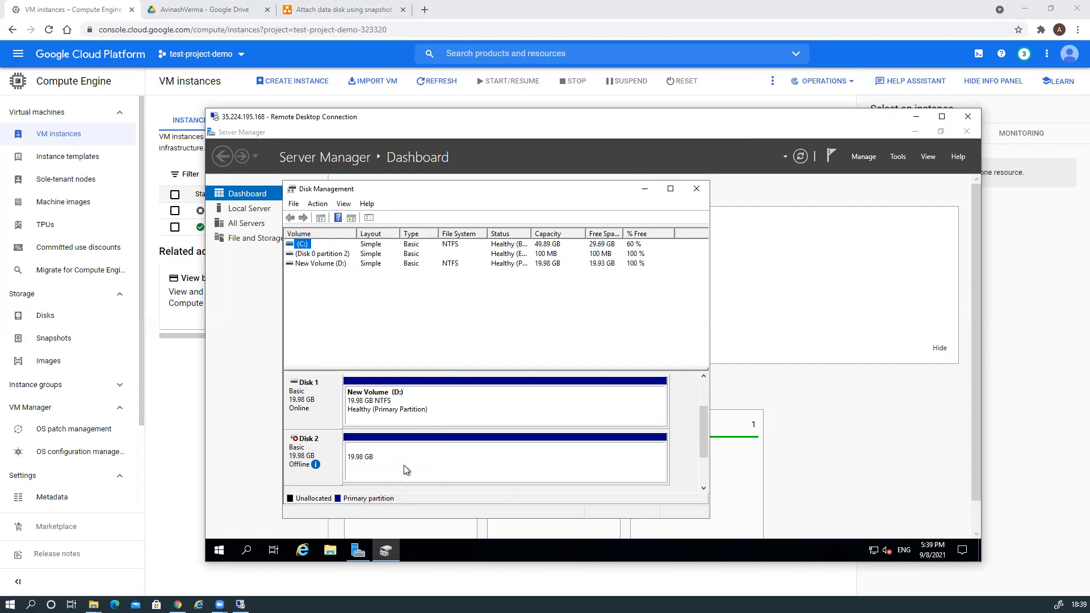
left_click(704, 488)
left_click_drag(704, 481, 699, 452)
left_click_drag(698, 452, 698, 452)
right_click(459, 459)
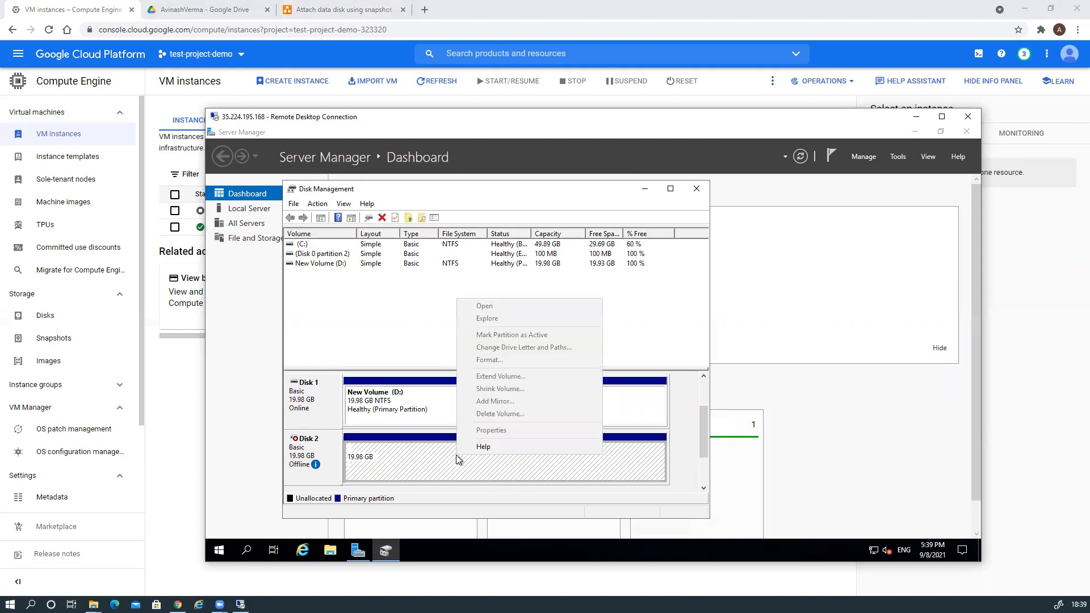
right_click(307, 458)
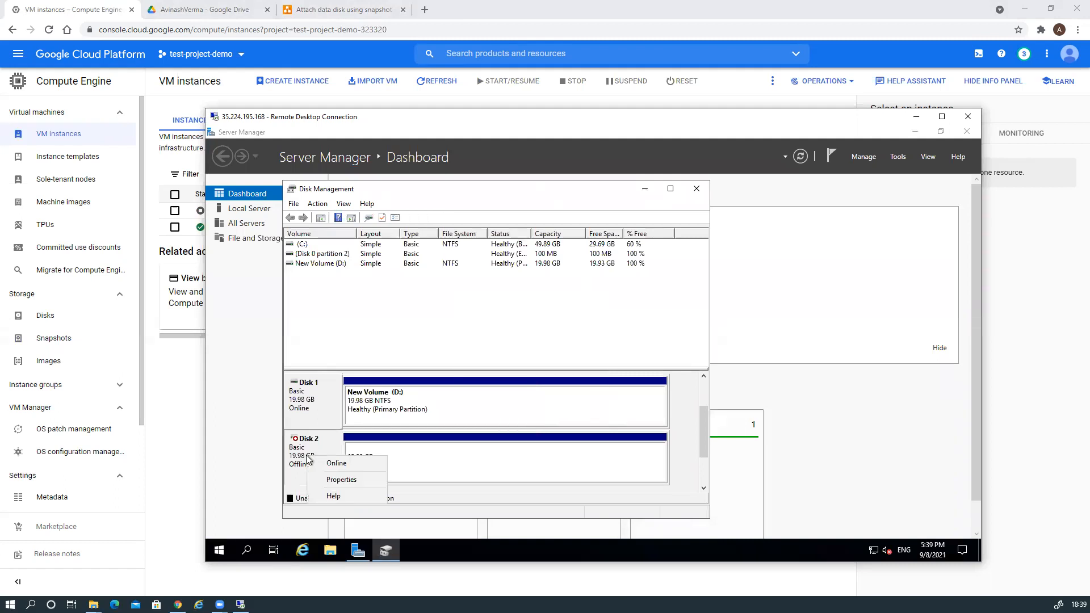
left_click(337, 464)
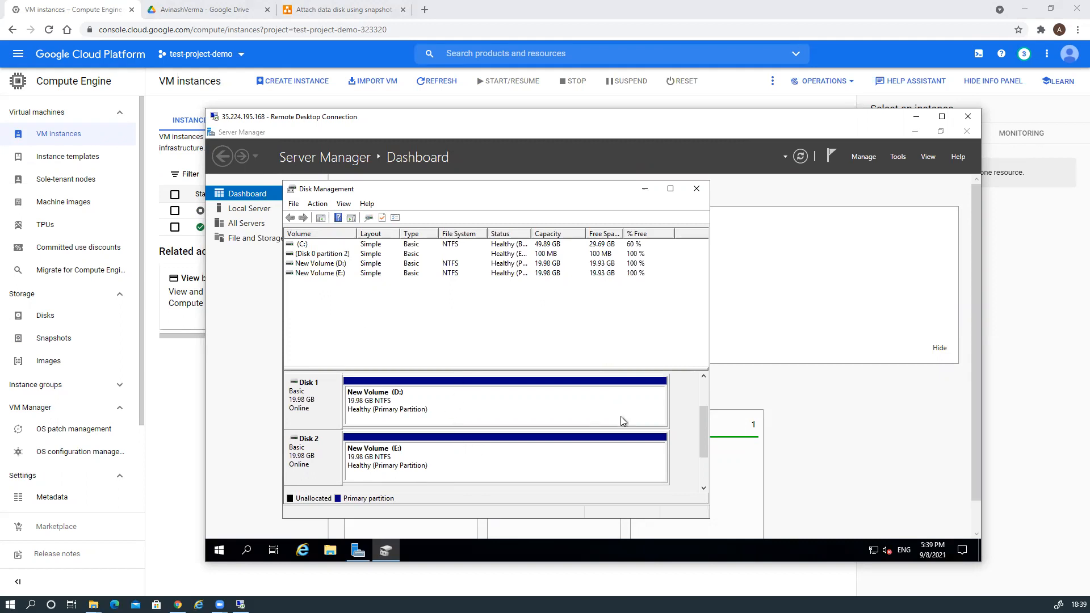
left_click_drag(703, 427, 695, 397)
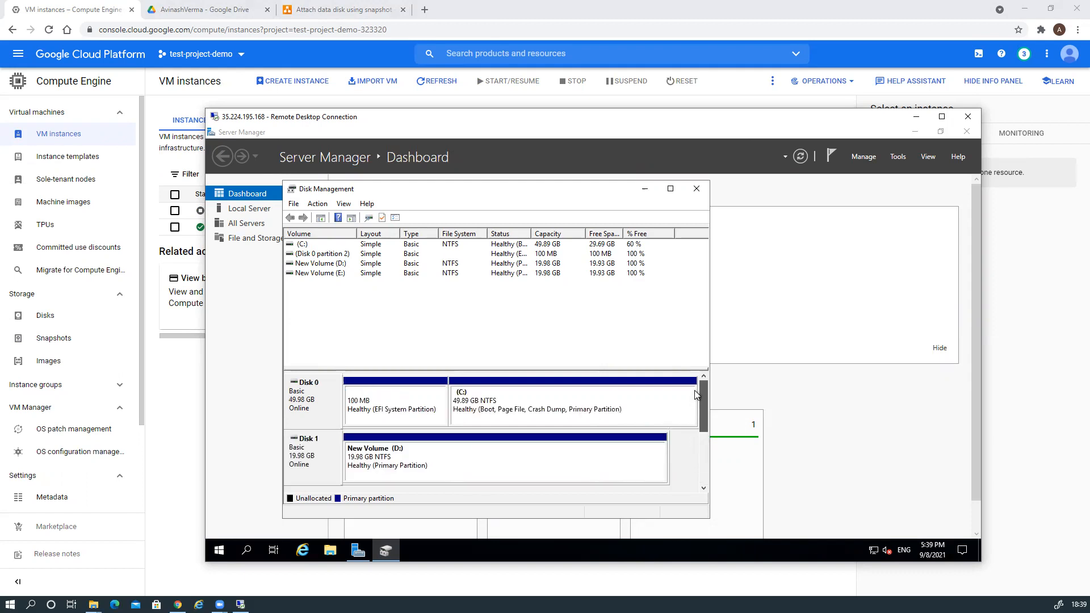
left_click(644, 190)
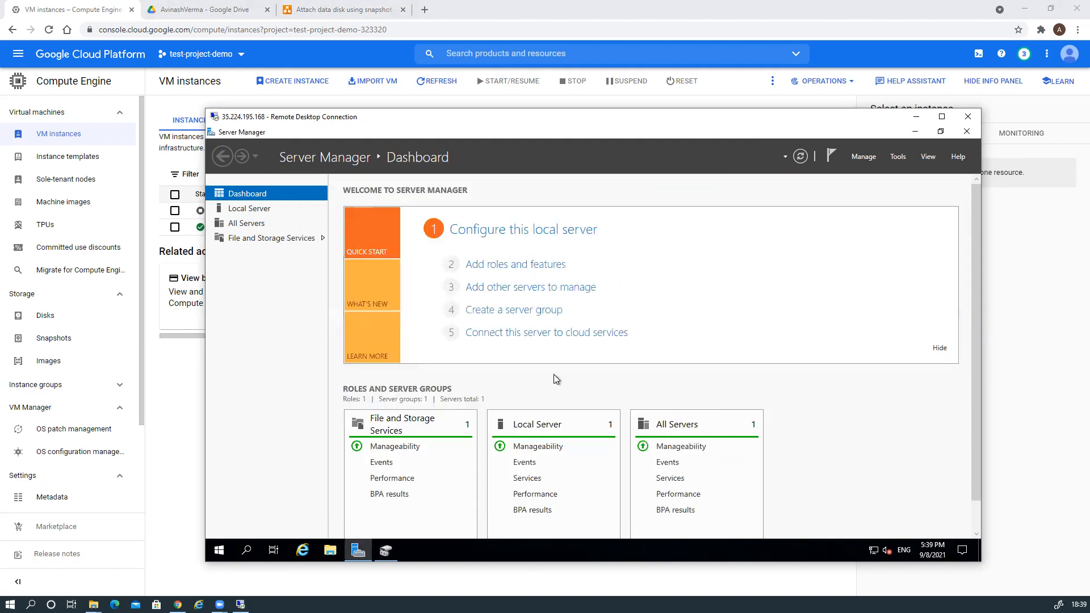
Open File Explorer and browse the Data 1, Data 2 and Data 3 folders on New Volume (D:).
left_click(332, 550)
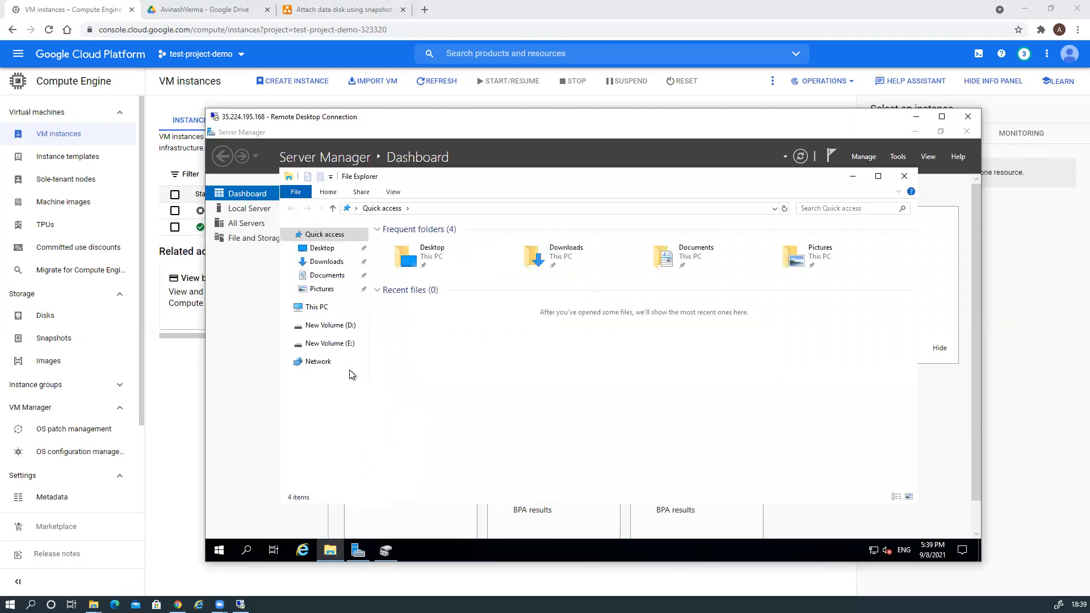
left_click(331, 328)
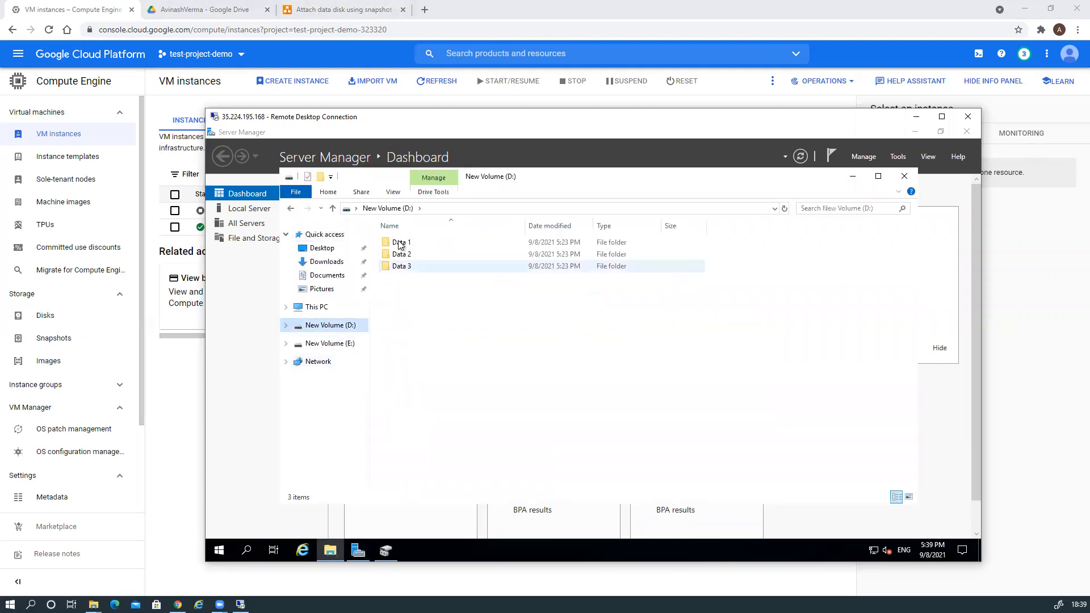
double_click(400, 243)
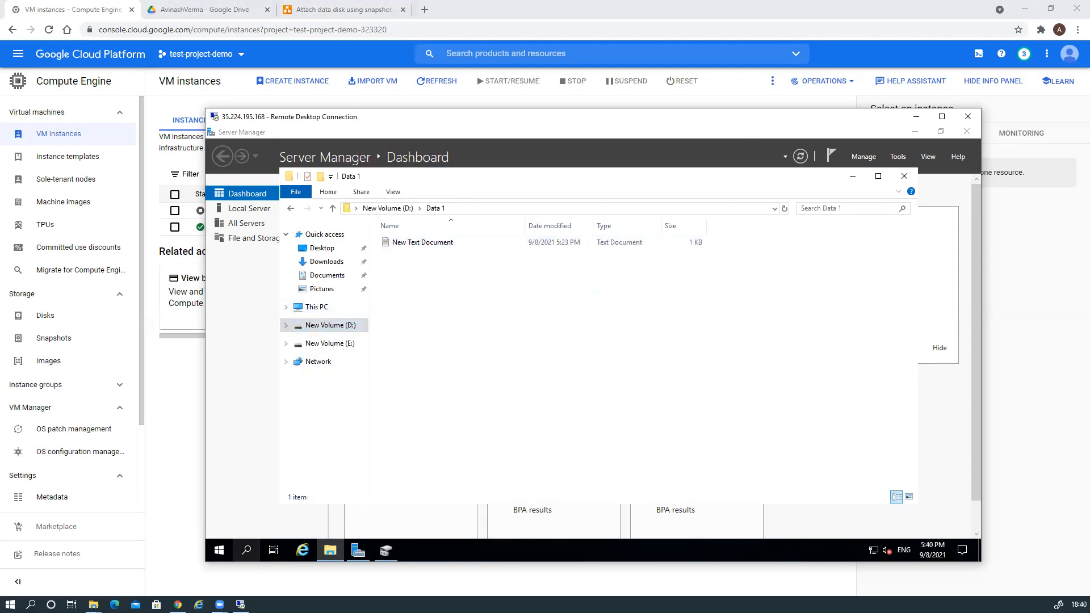
left_click(388, 209)
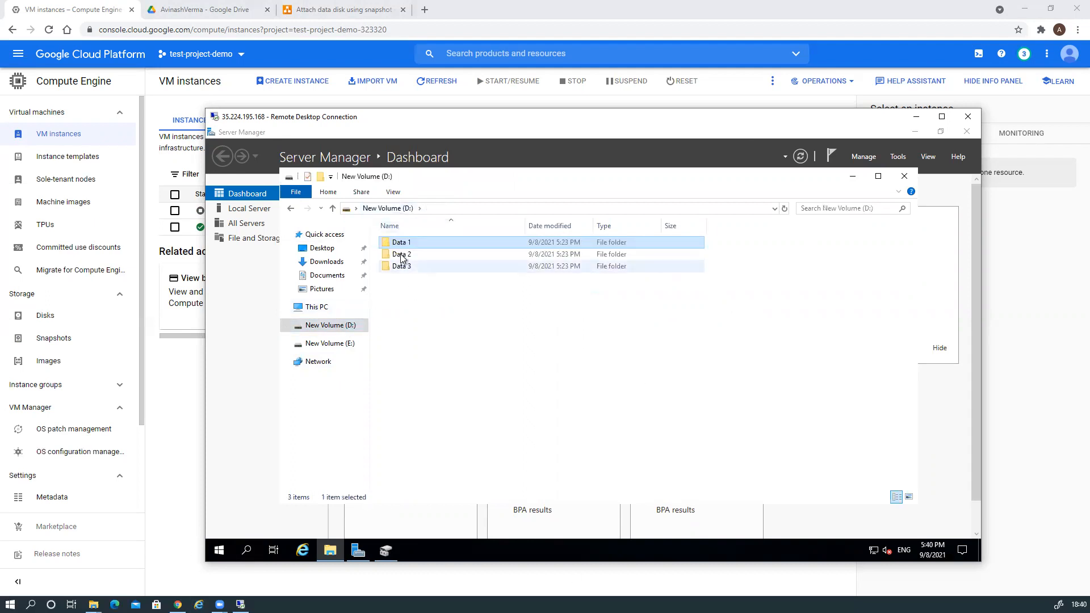
double_click(401, 258)
left_click(388, 209)
left_click(401, 266)
double_click(402, 267)
left_click(383, 209)
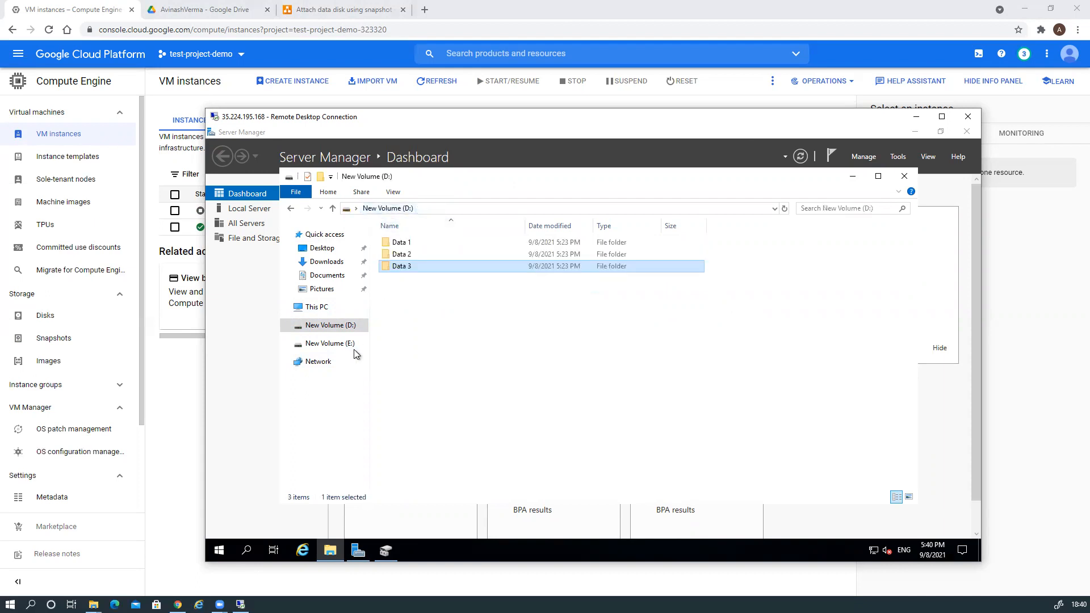
Check Data 1 and Data 2 on restored New Volume (E:), then switch to diagrams.net.
left_click(347, 345)
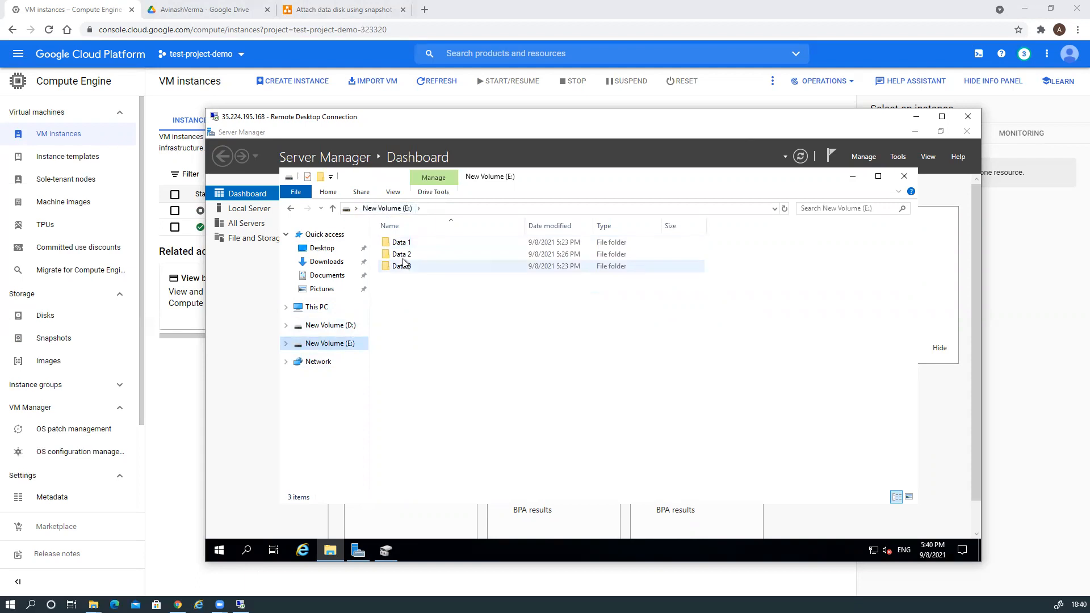
double_click(402, 243)
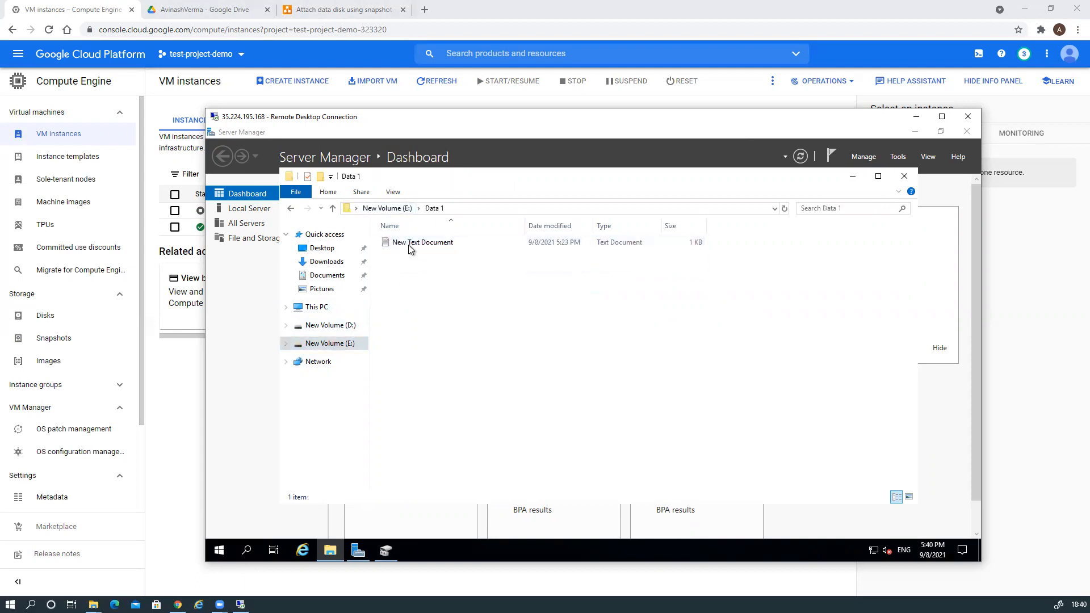
left_click(403, 209)
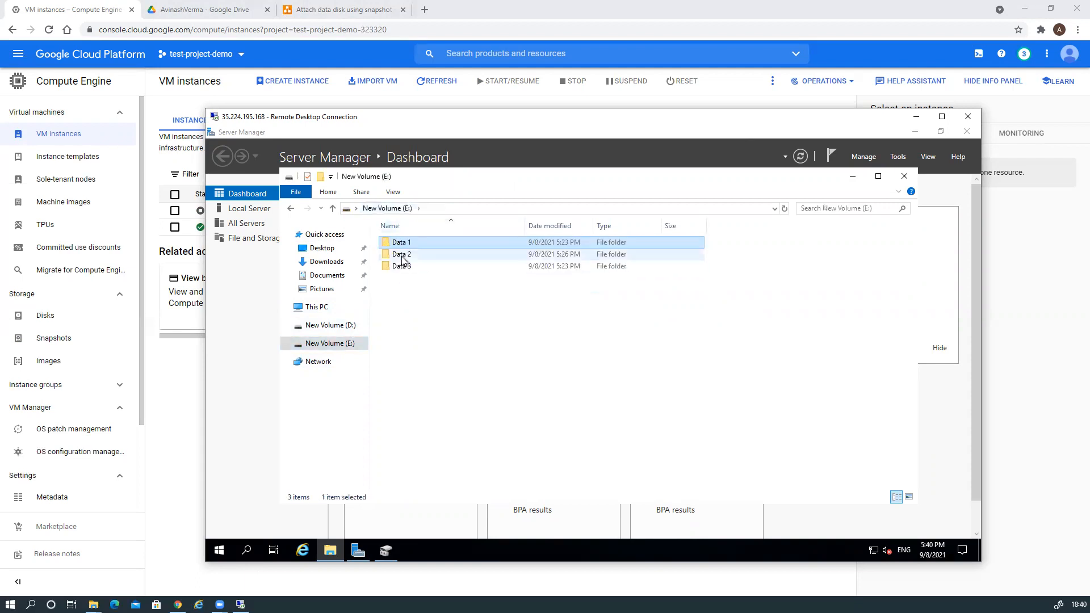
double_click(403, 255)
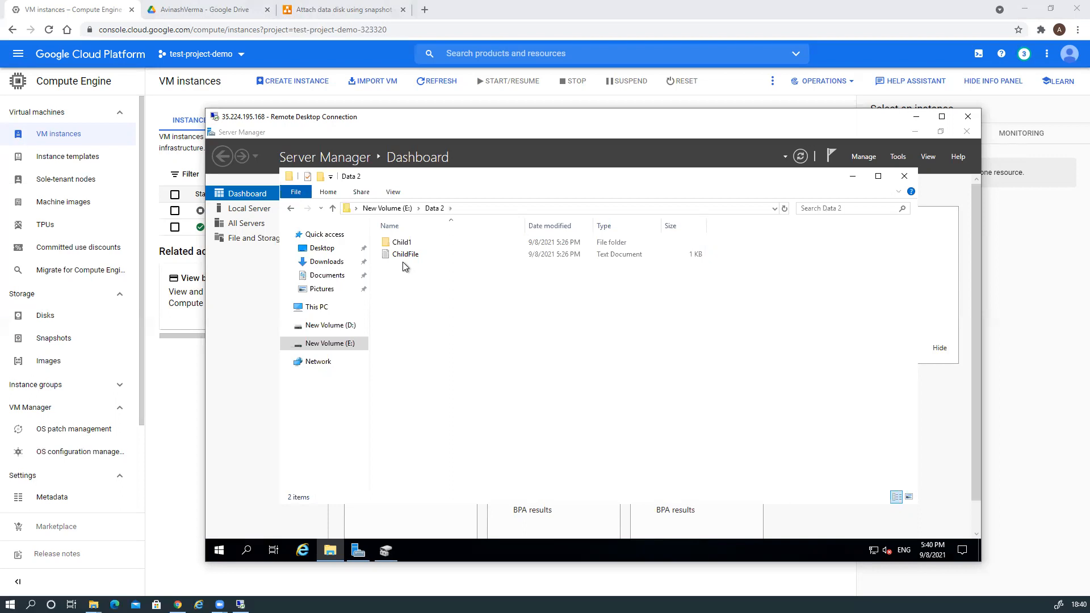
left_click(319, 12)
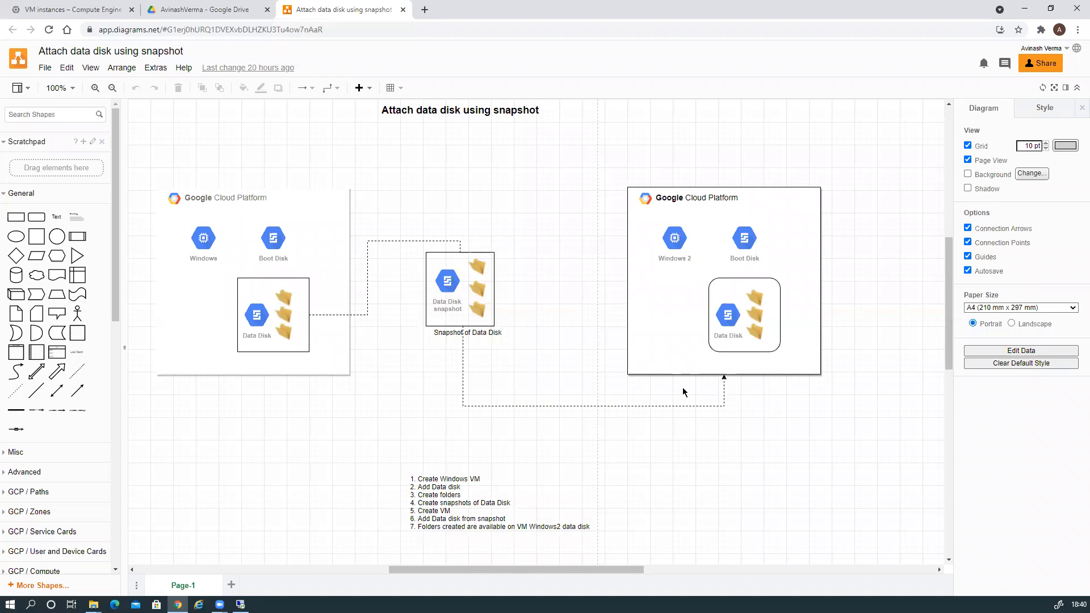